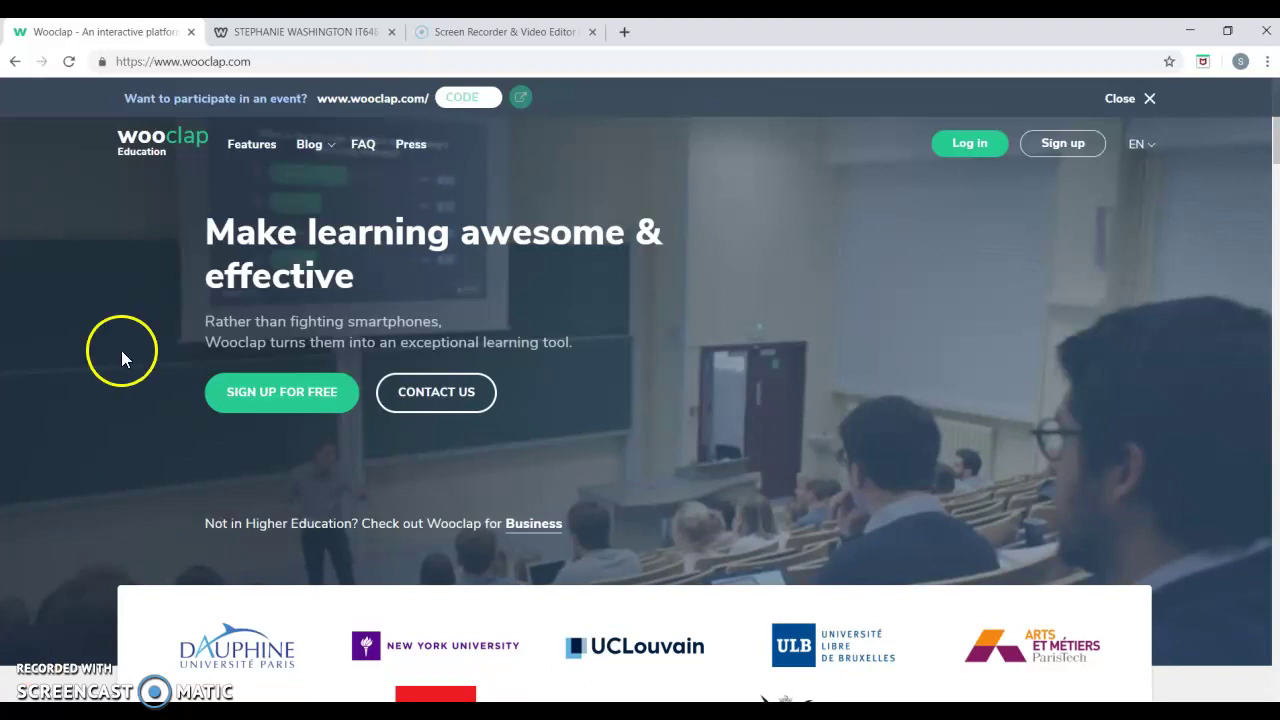
Switch to the Screencast-O-Matic screen recorder and video editor website tab.
click(450, 38)
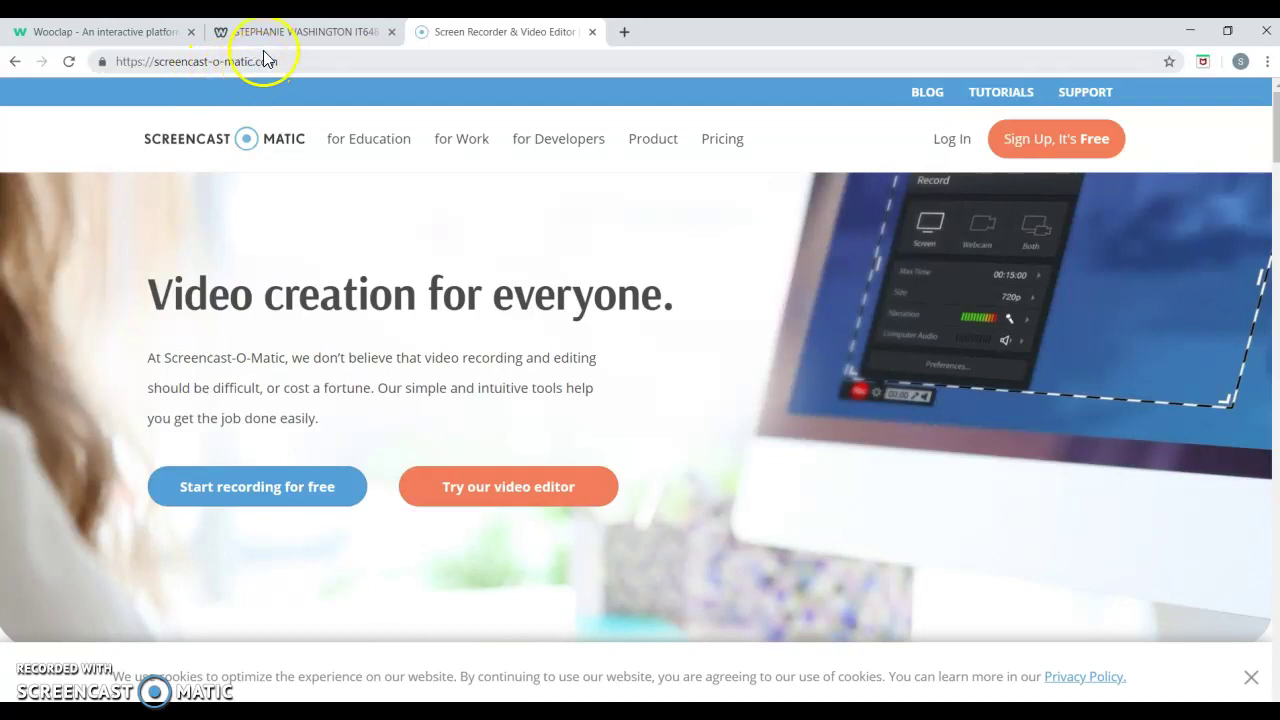
Switch to the Weebly Wooclap tutorial site at it648wooclap.weebly.com.
click(271, 36)
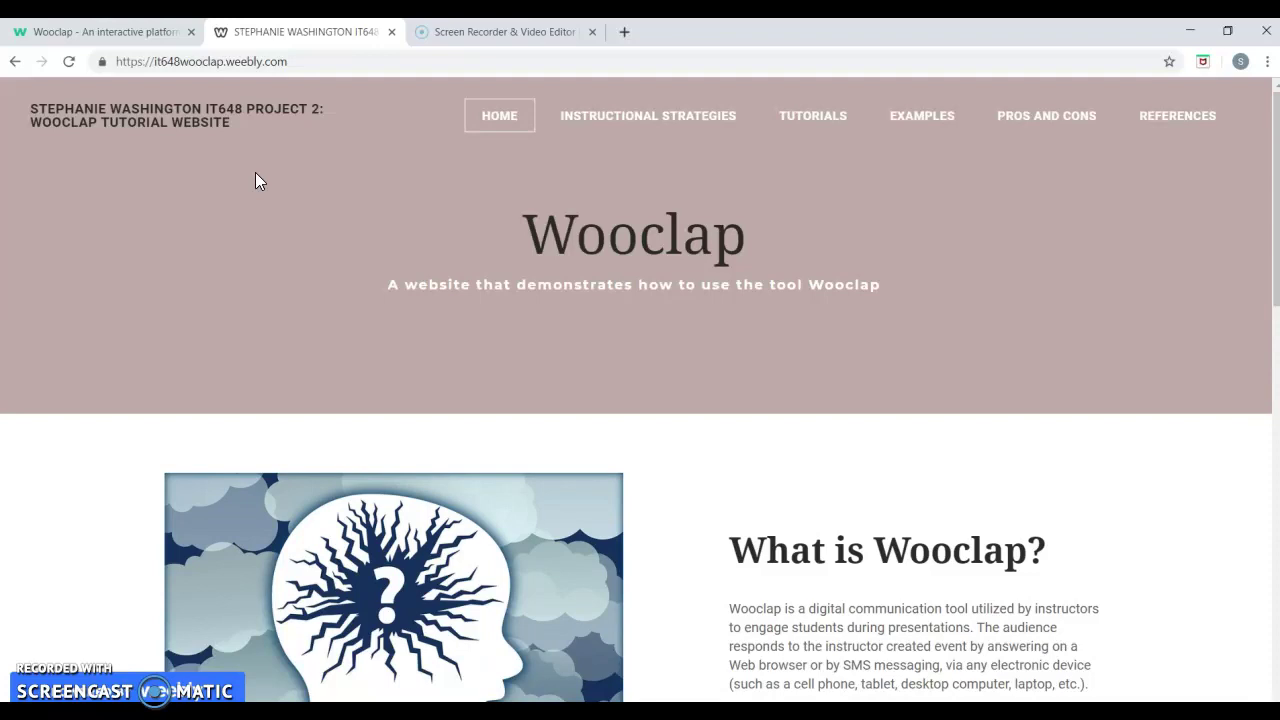
Return to Wooclap's login page and point out the Facebook and Google sign-in options.
click(145, 32)
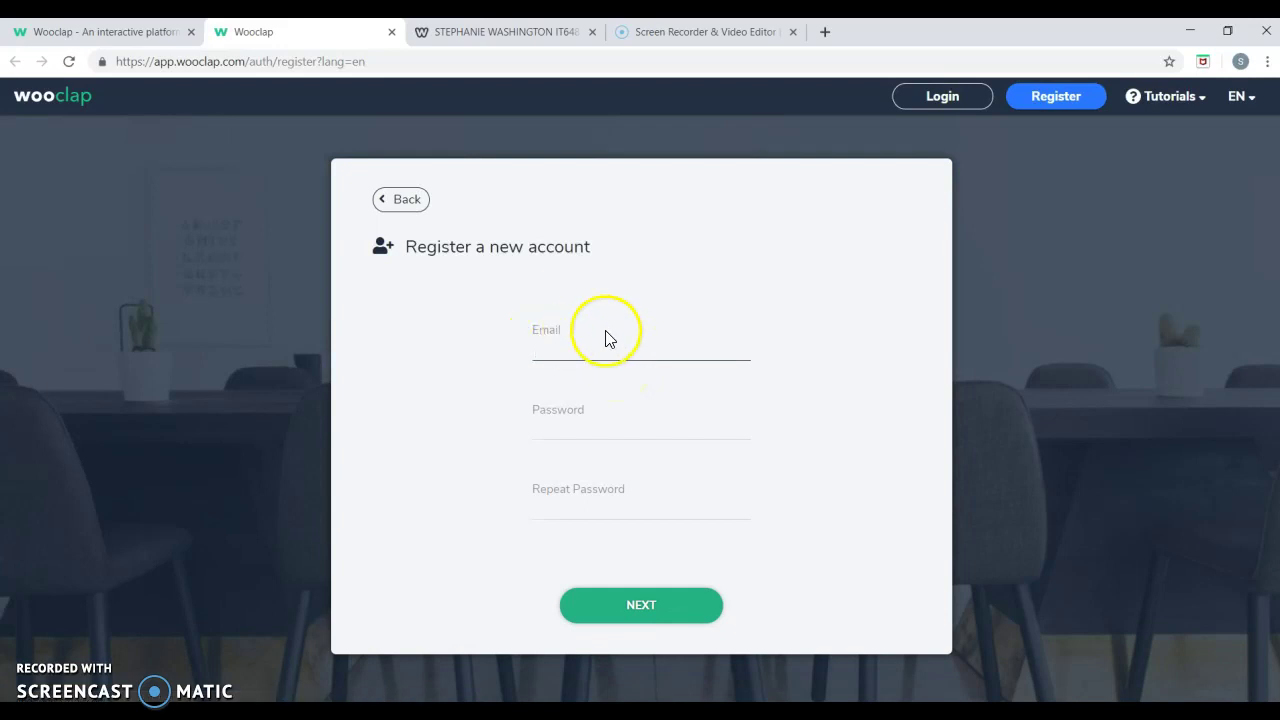
click(925, 100)
click(715, 428)
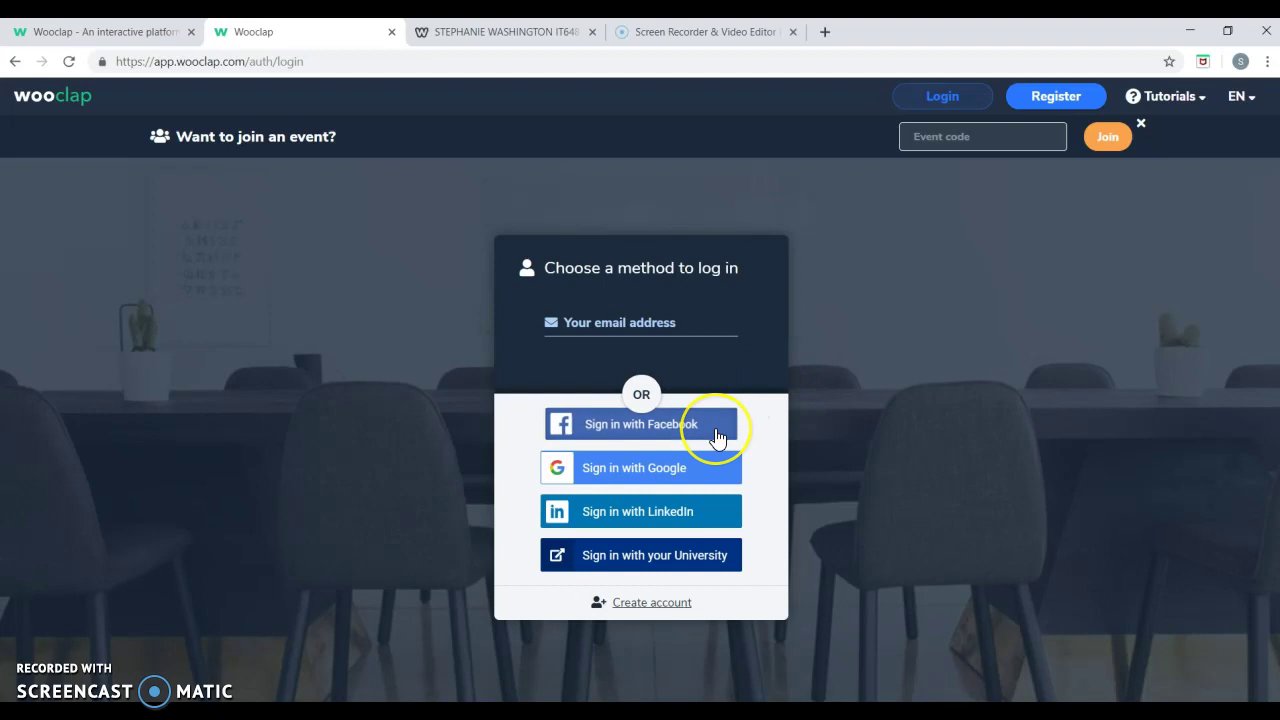
click(710, 478)
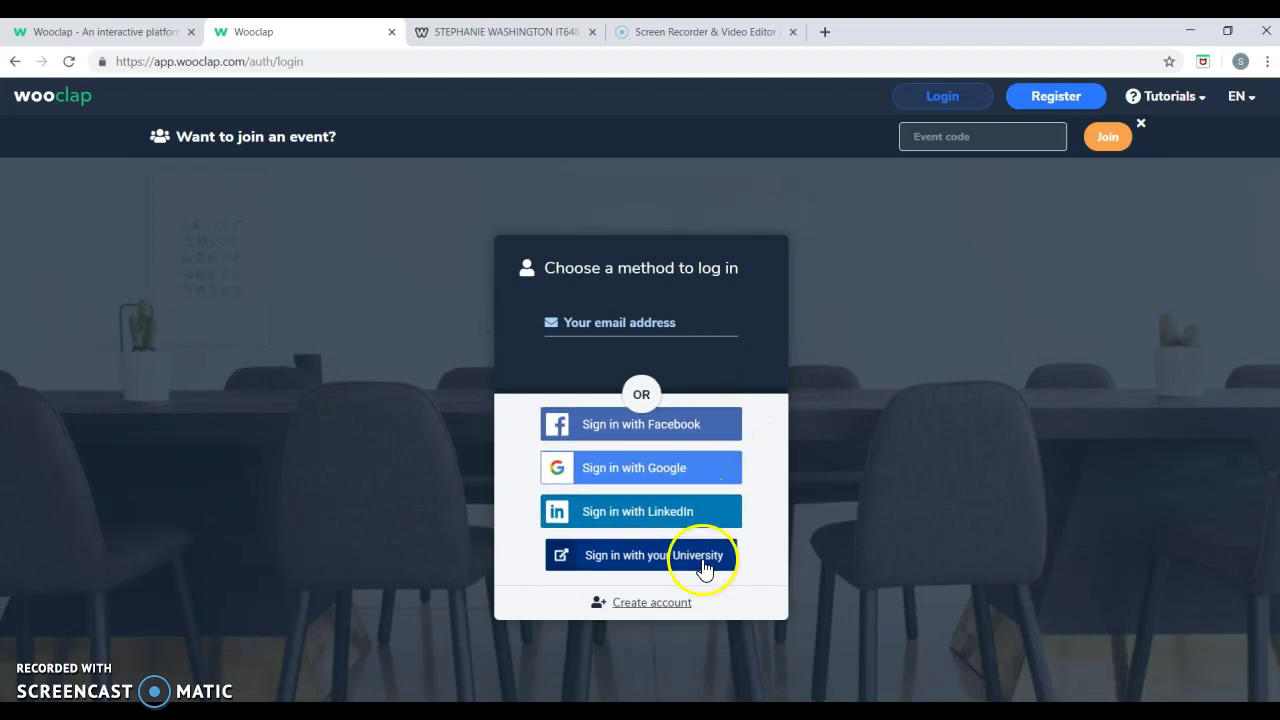
Log in with the saved account e-mail and the account password.
click(664, 328)
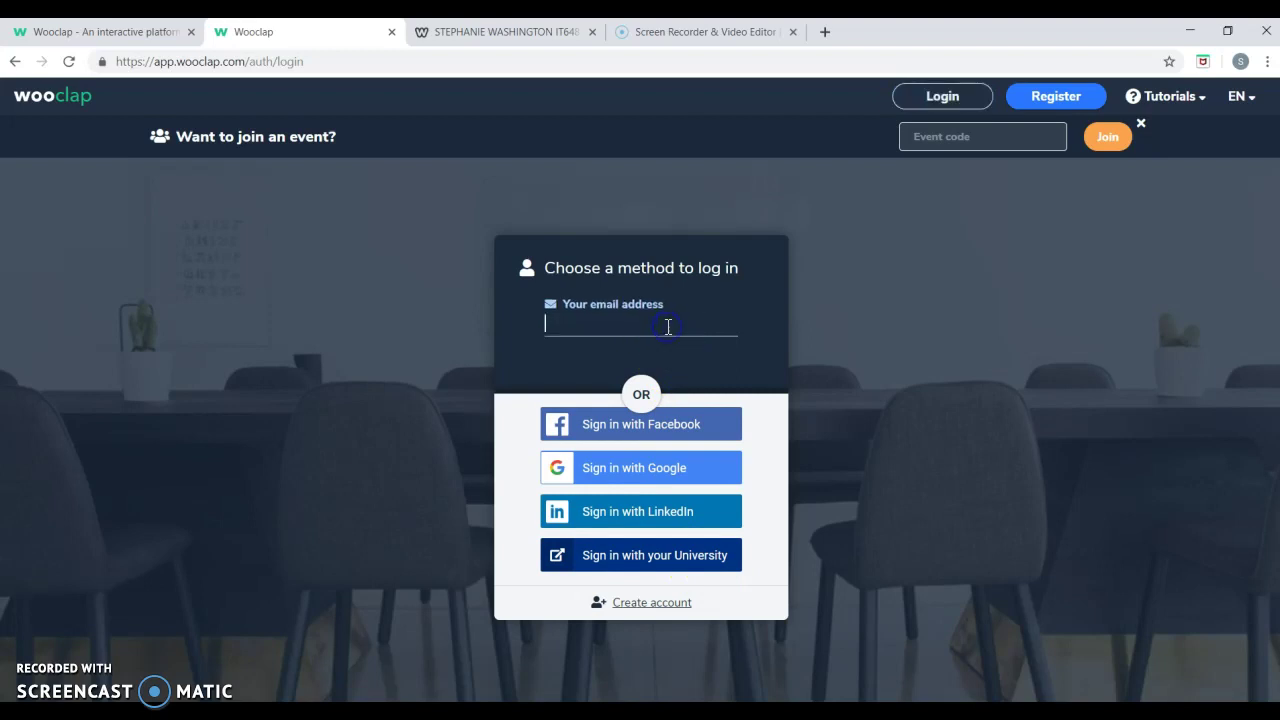
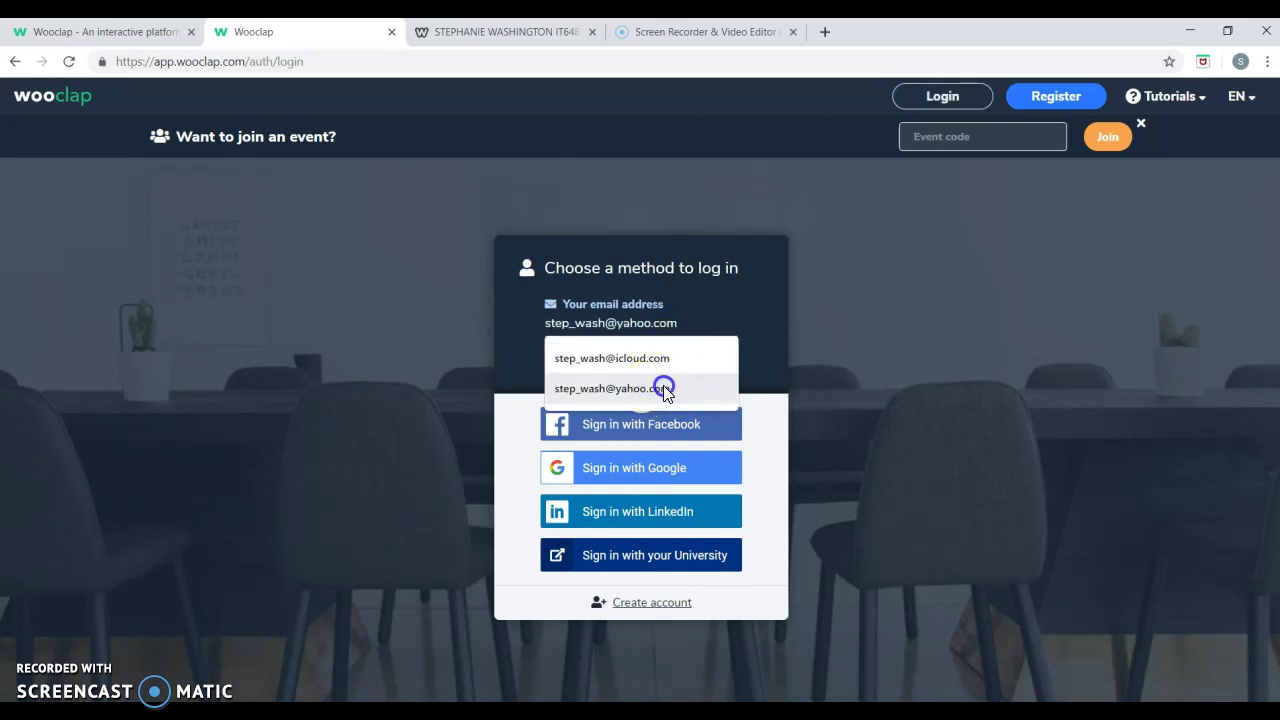
click(663, 388)
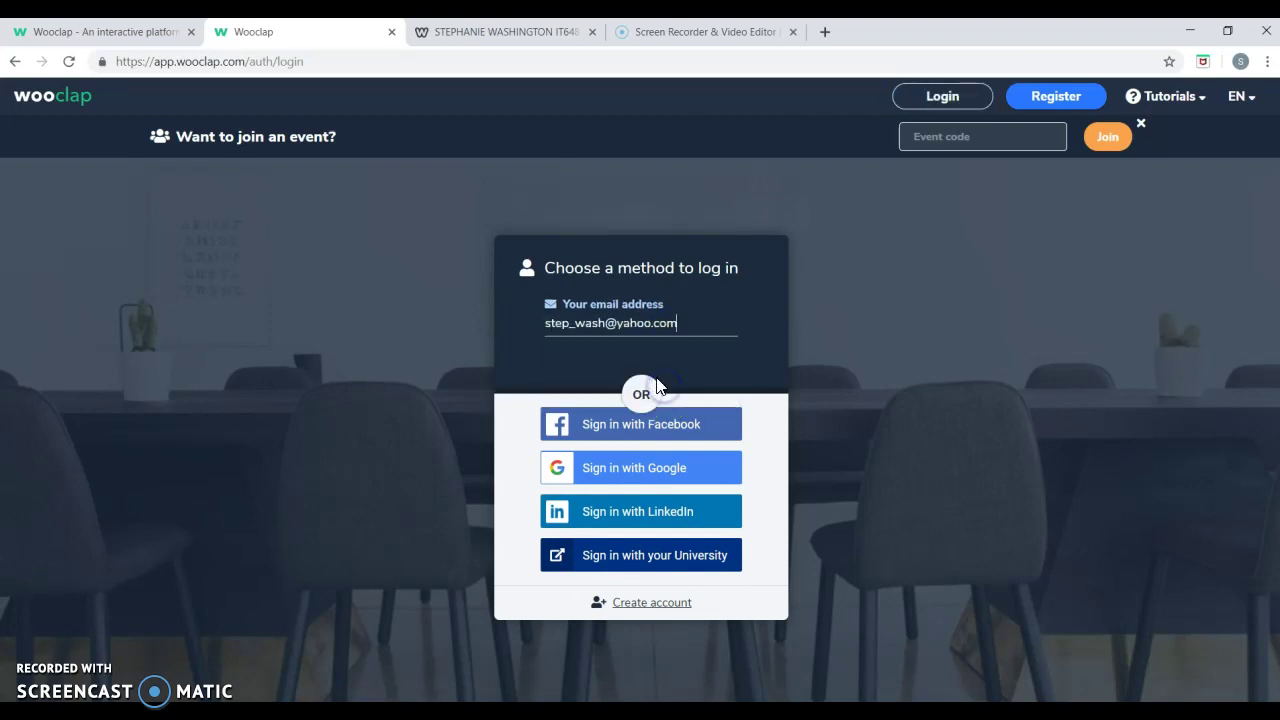
click(643, 375)
text(••)
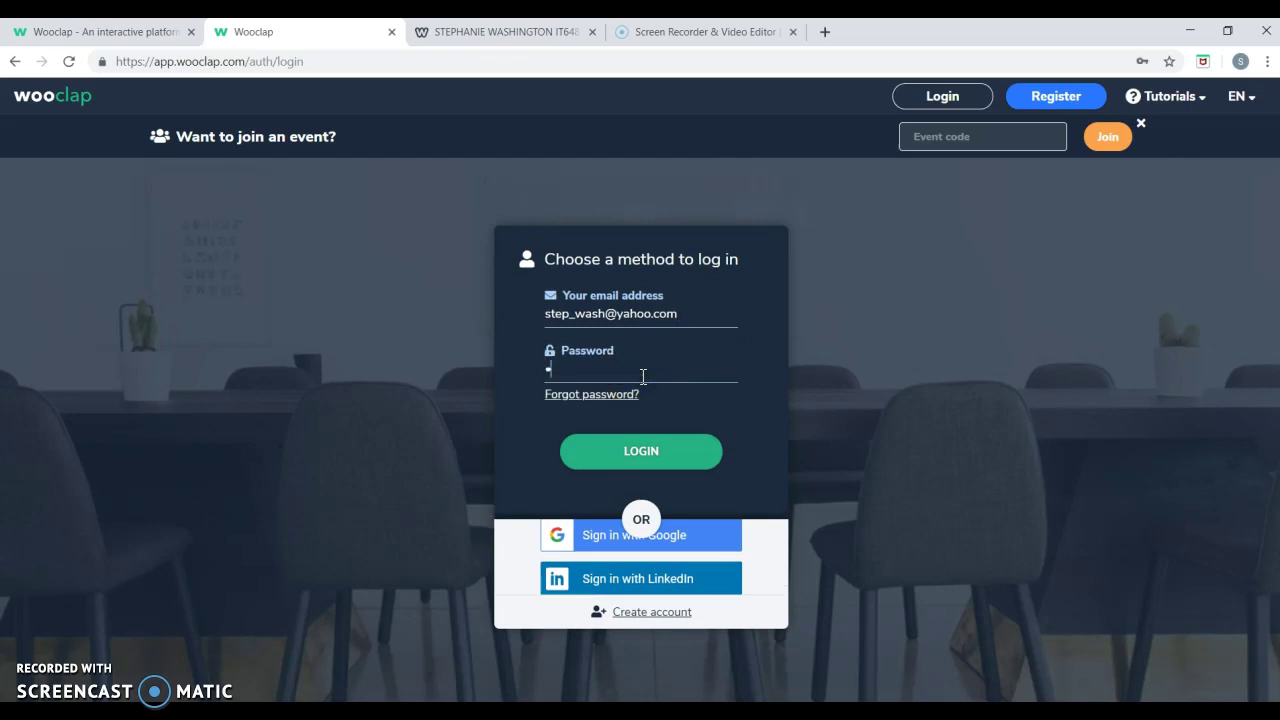
text(••••••)
key(Return)
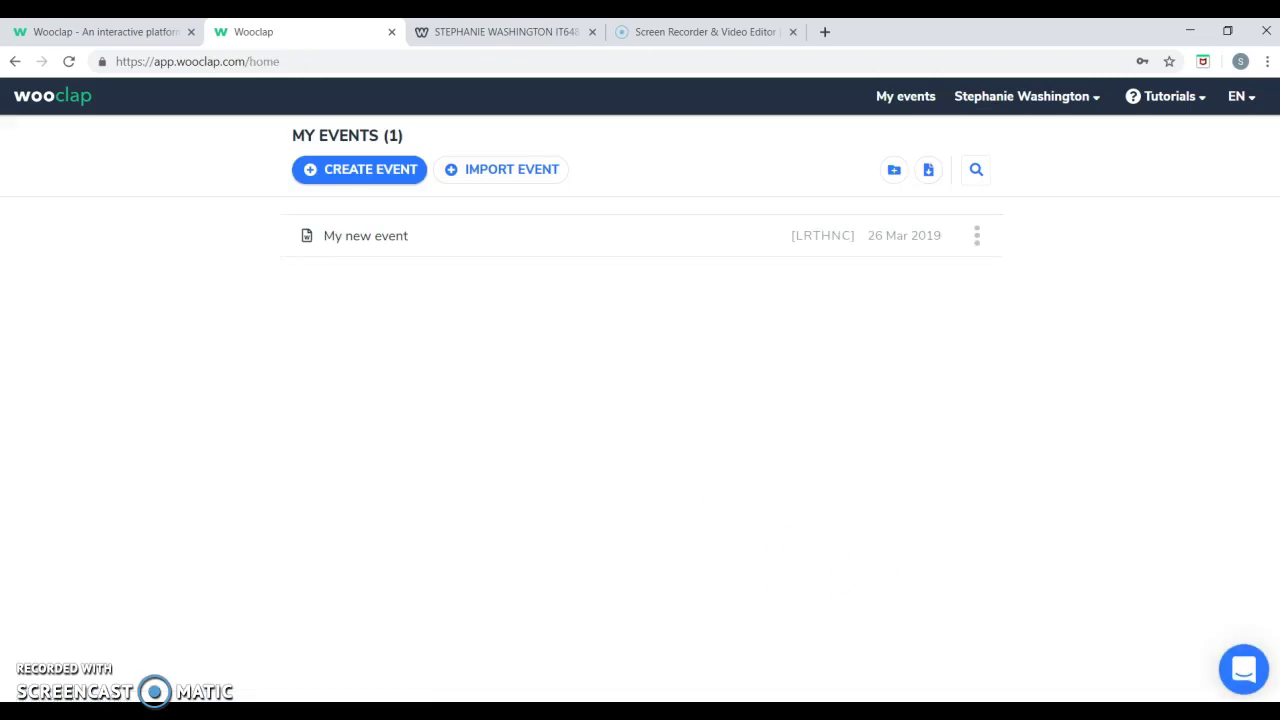
click(1243, 669)
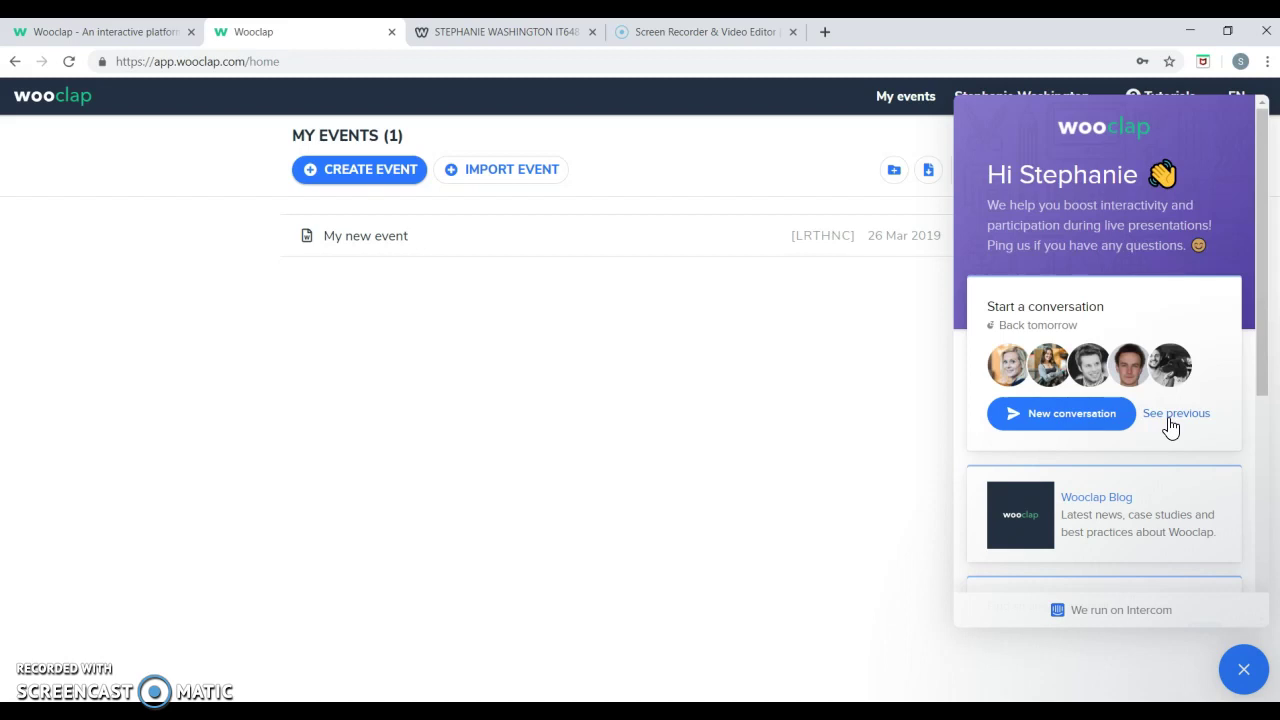
click(1172, 414)
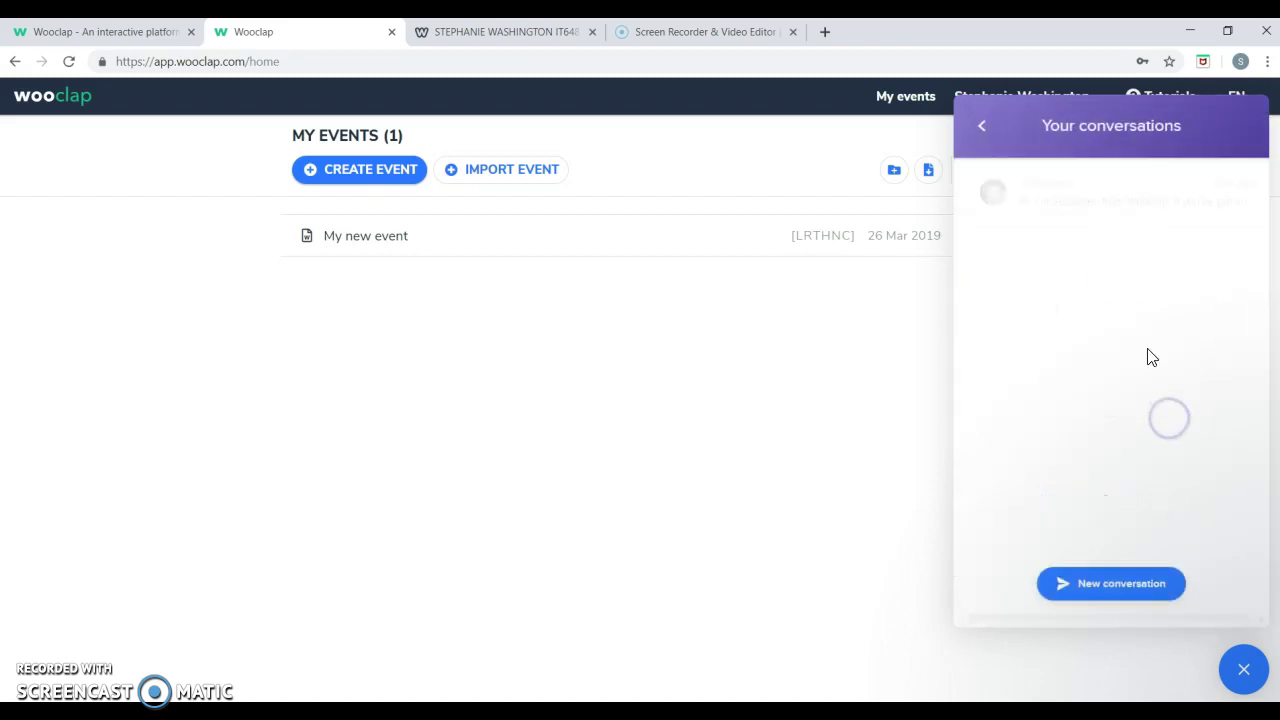
click(1150, 193)
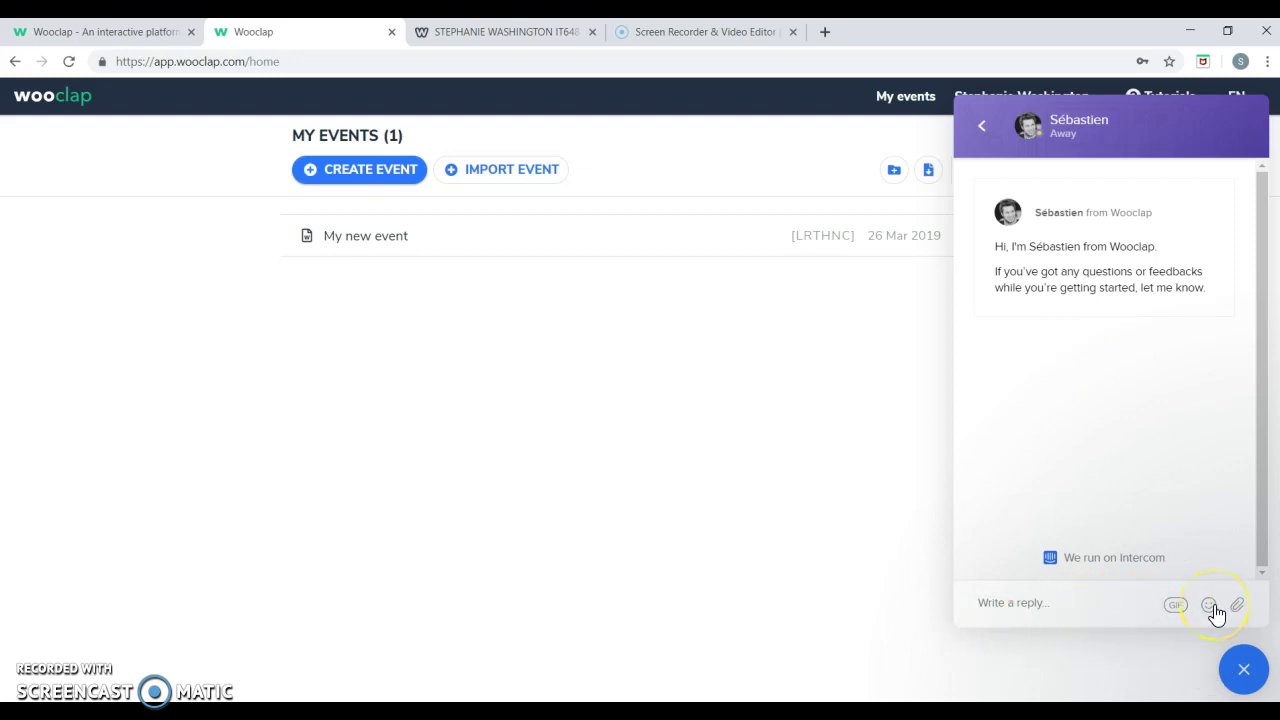
click(987, 124)
click(1240, 672)
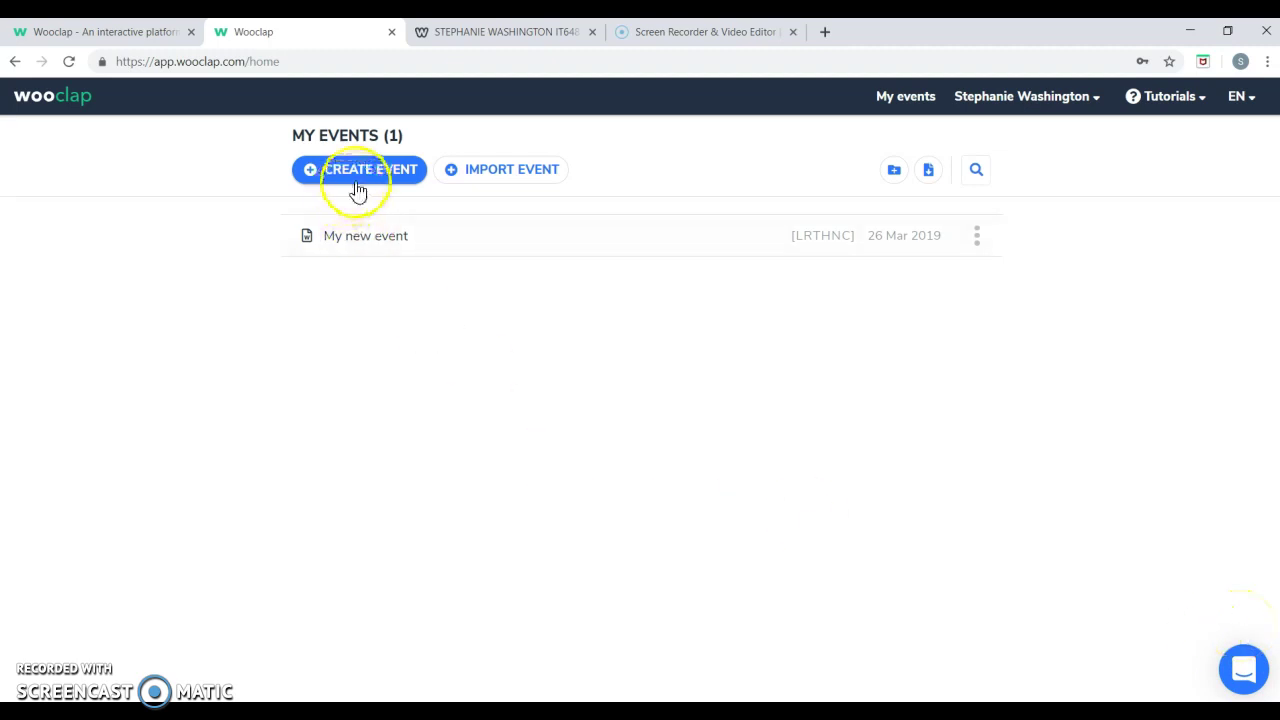
Look through the Import Event dialog's event code and From Moodle options, then close it.
click(502, 175)
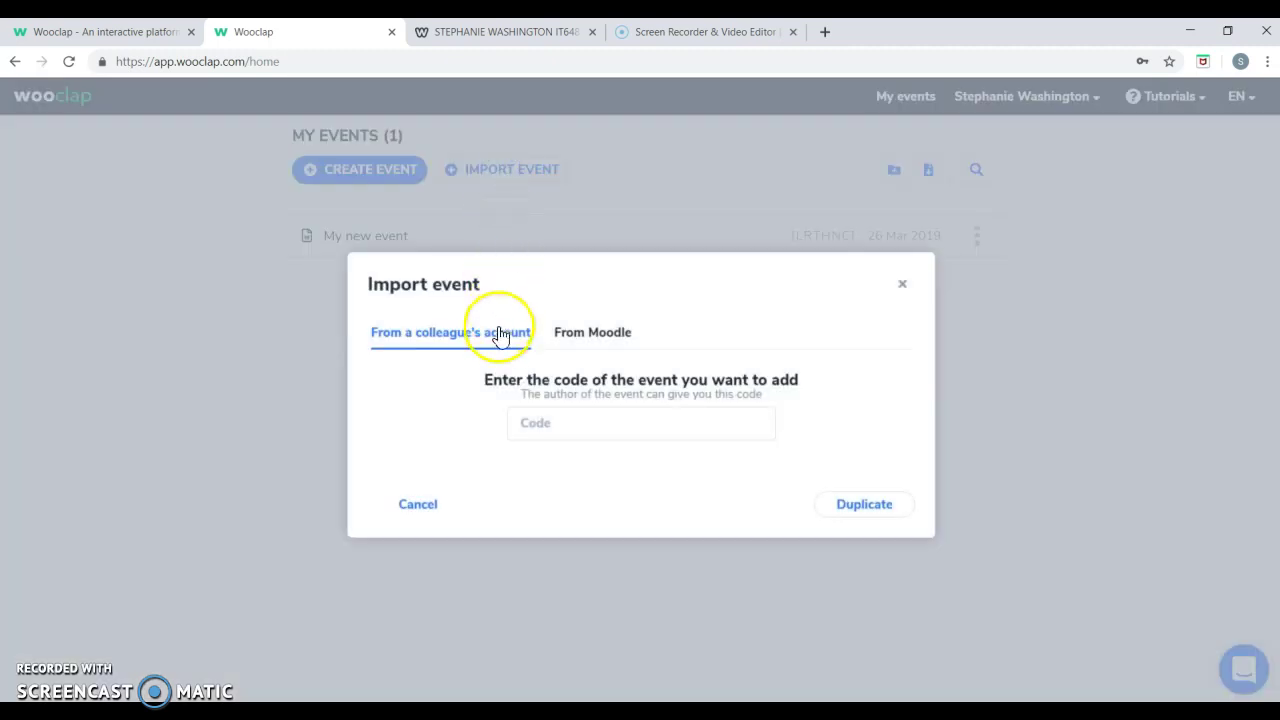
click(543, 421)
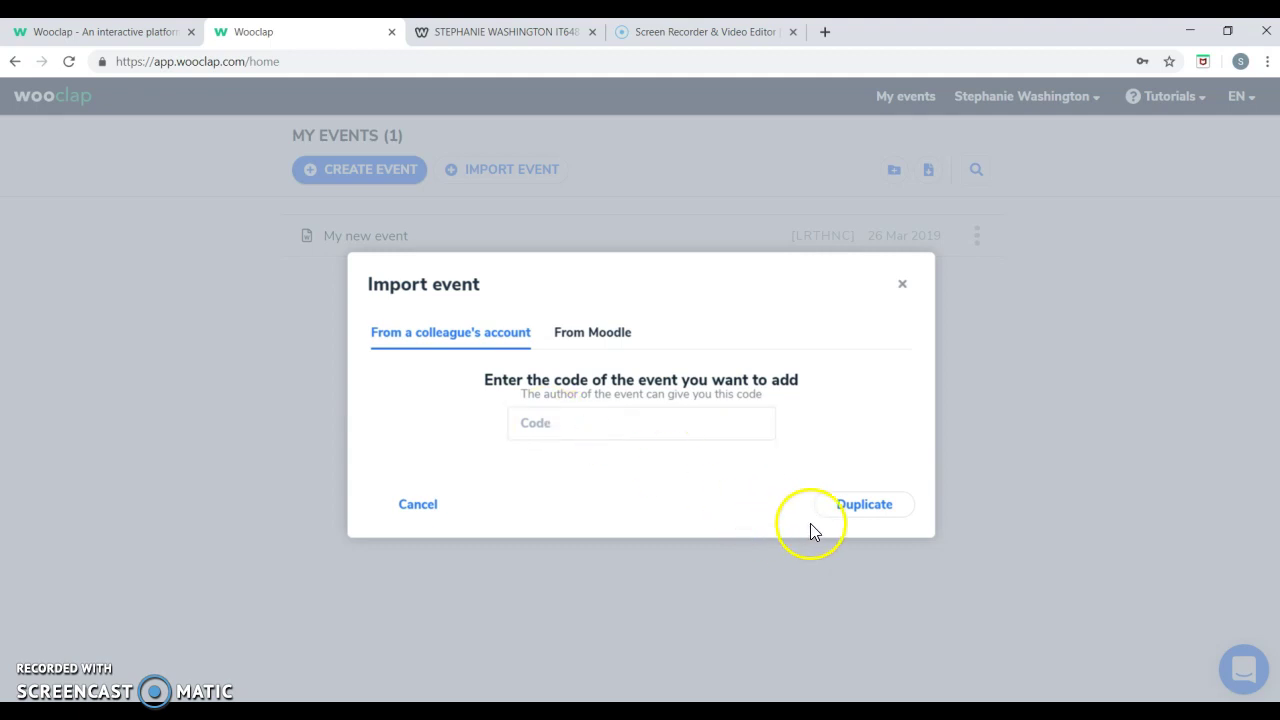
click(588, 337)
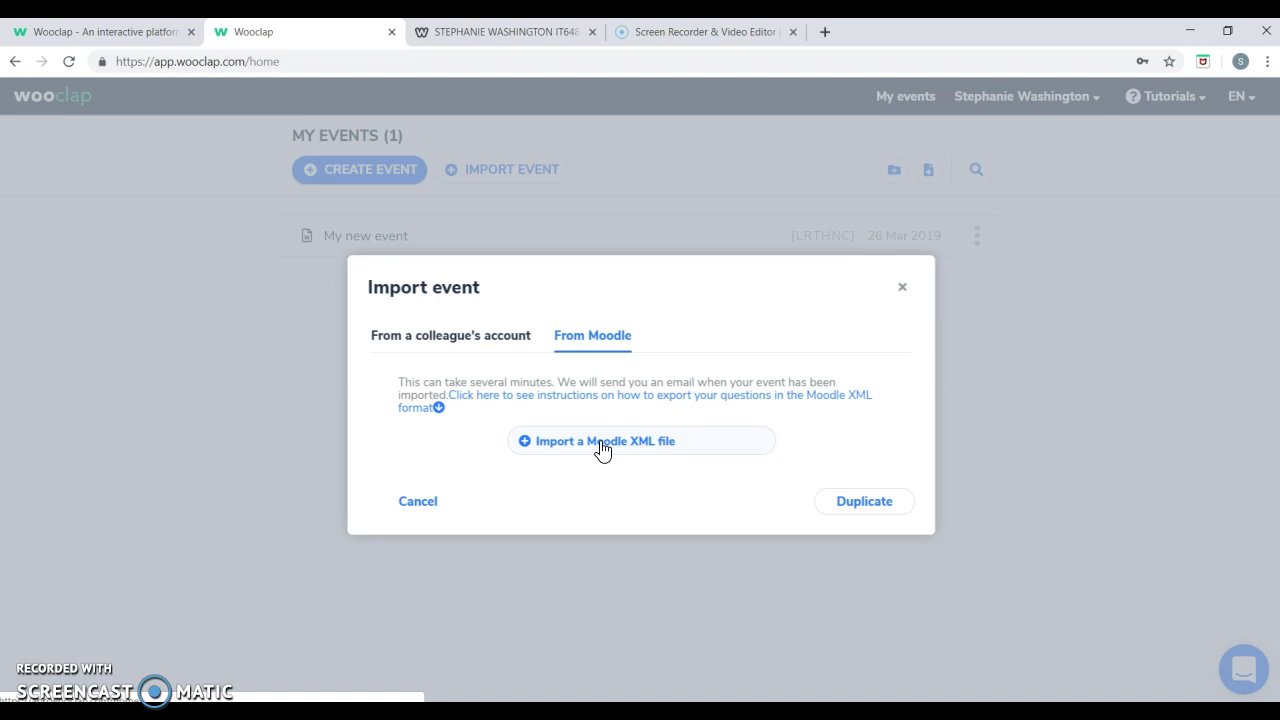
click(903, 288)
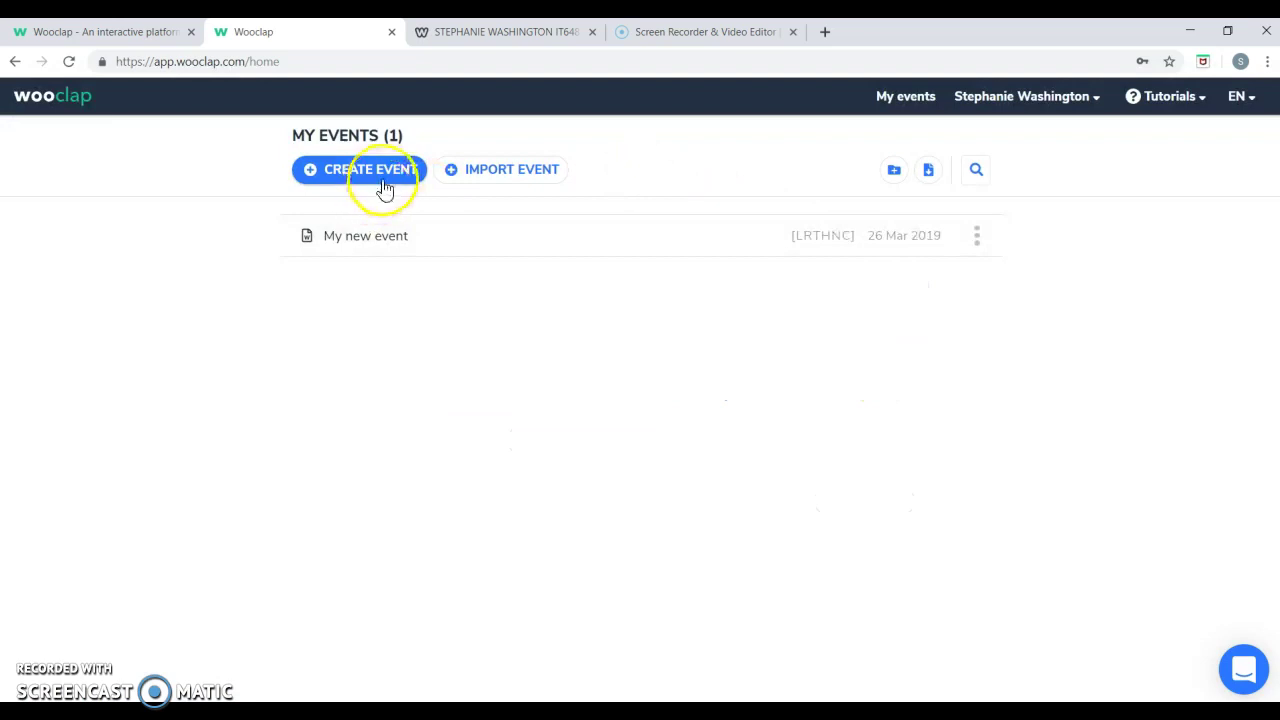
Cancel a new Create Event, then view and dismiss My new event's options menu.
click(319, 172)
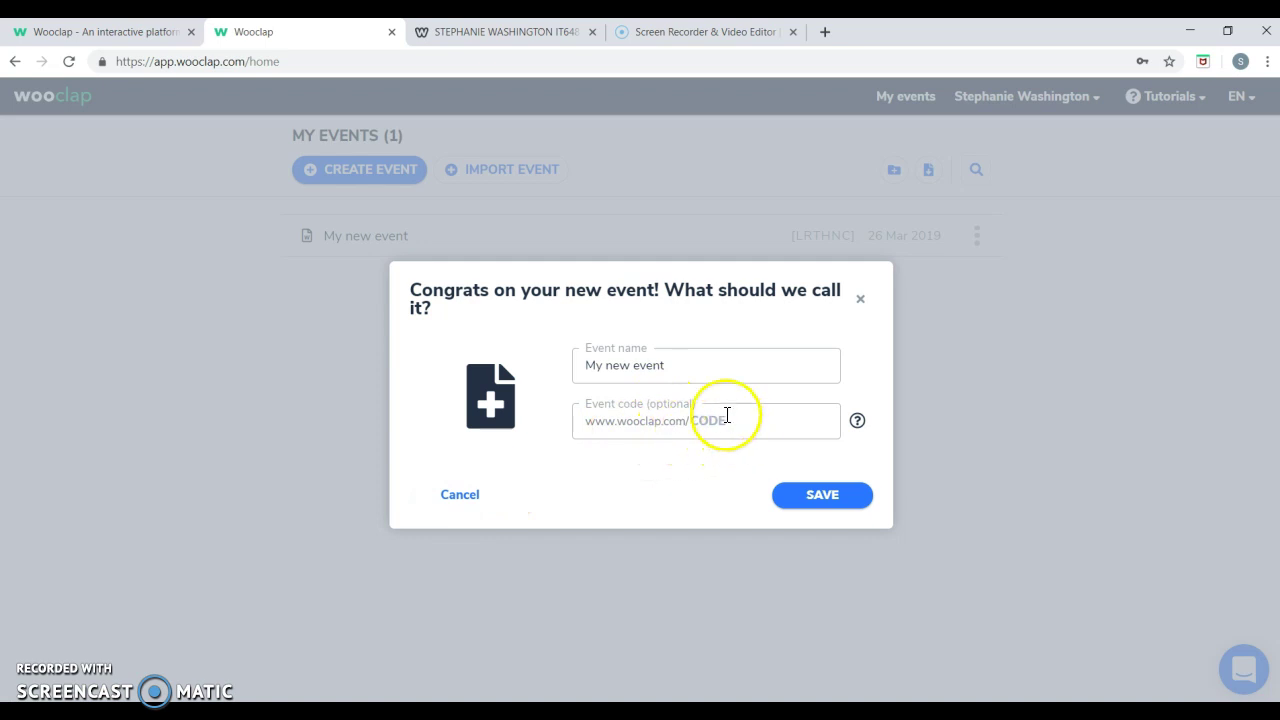
click(452, 497)
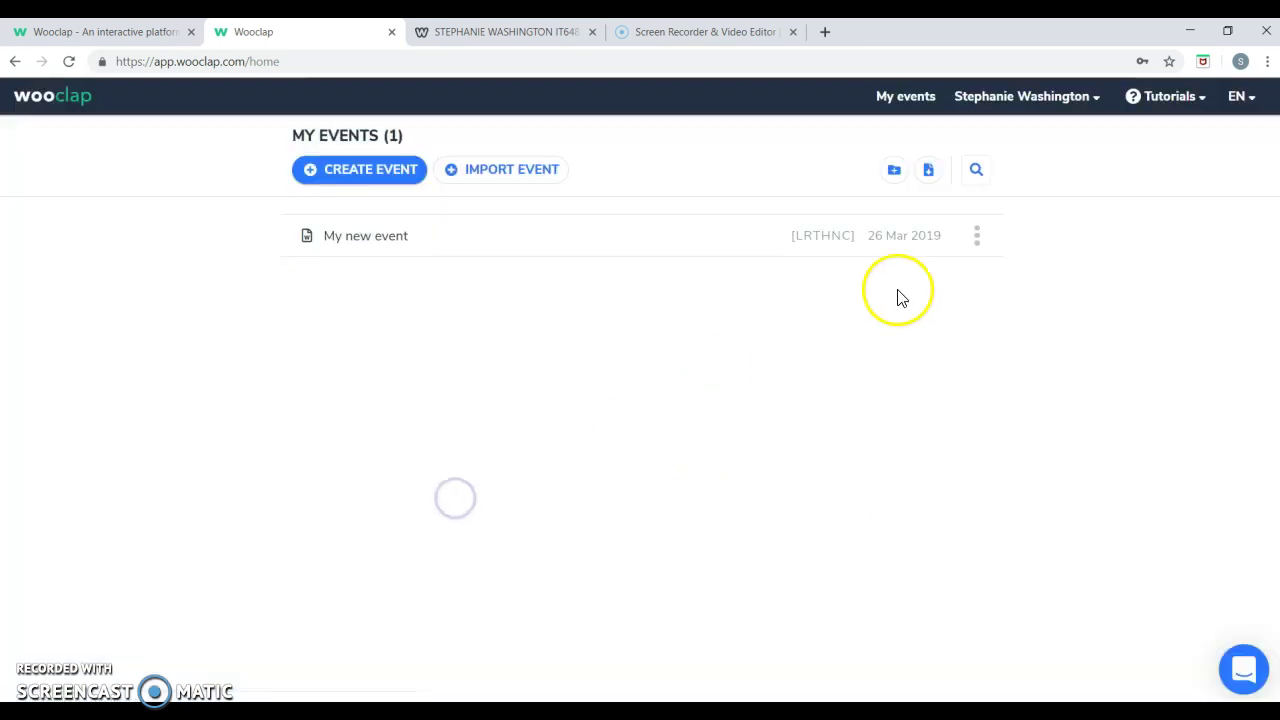
click(975, 240)
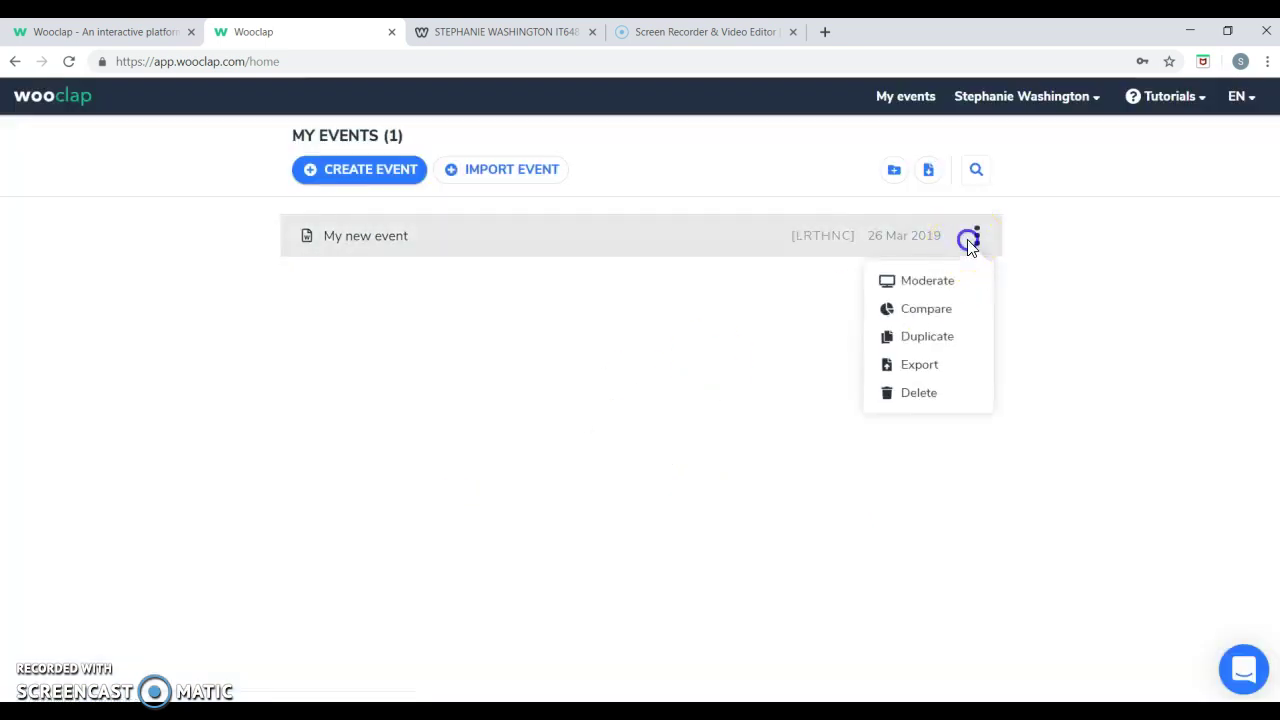
click(913, 246)
Present My new event's yes/no poll and How to participate? slide, then return to My Events.
click(869, 243)
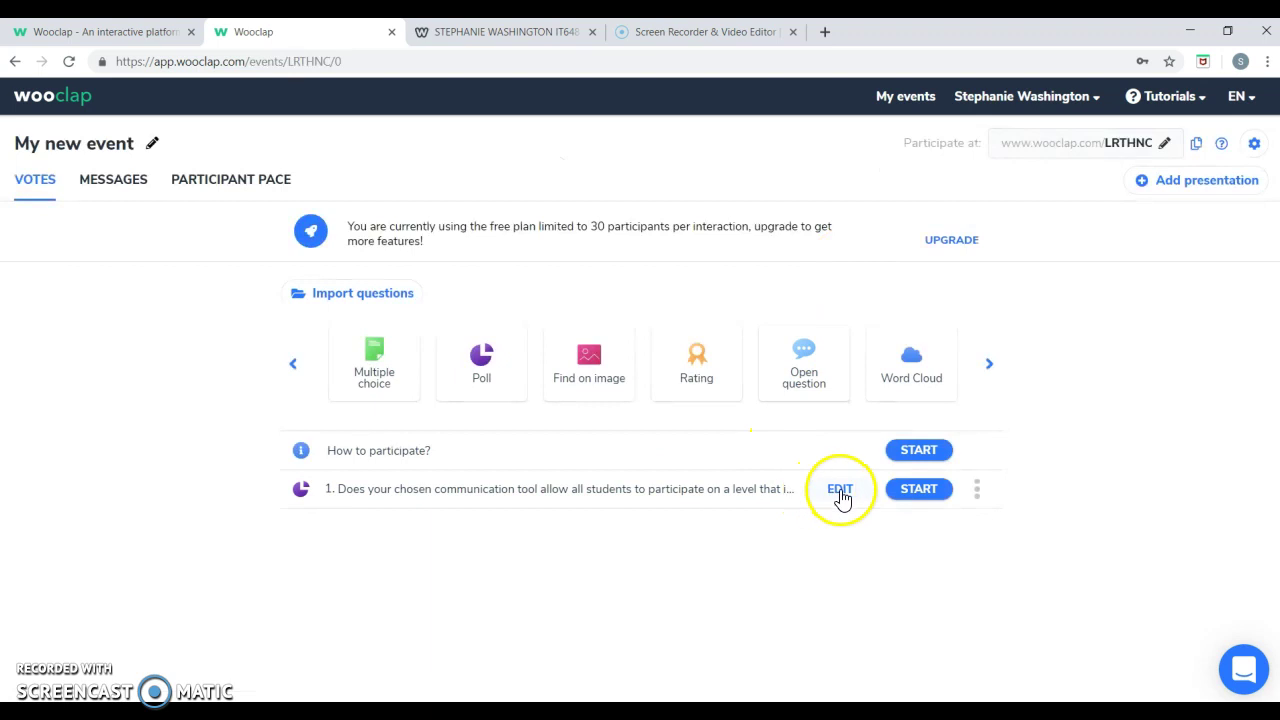
click(927, 489)
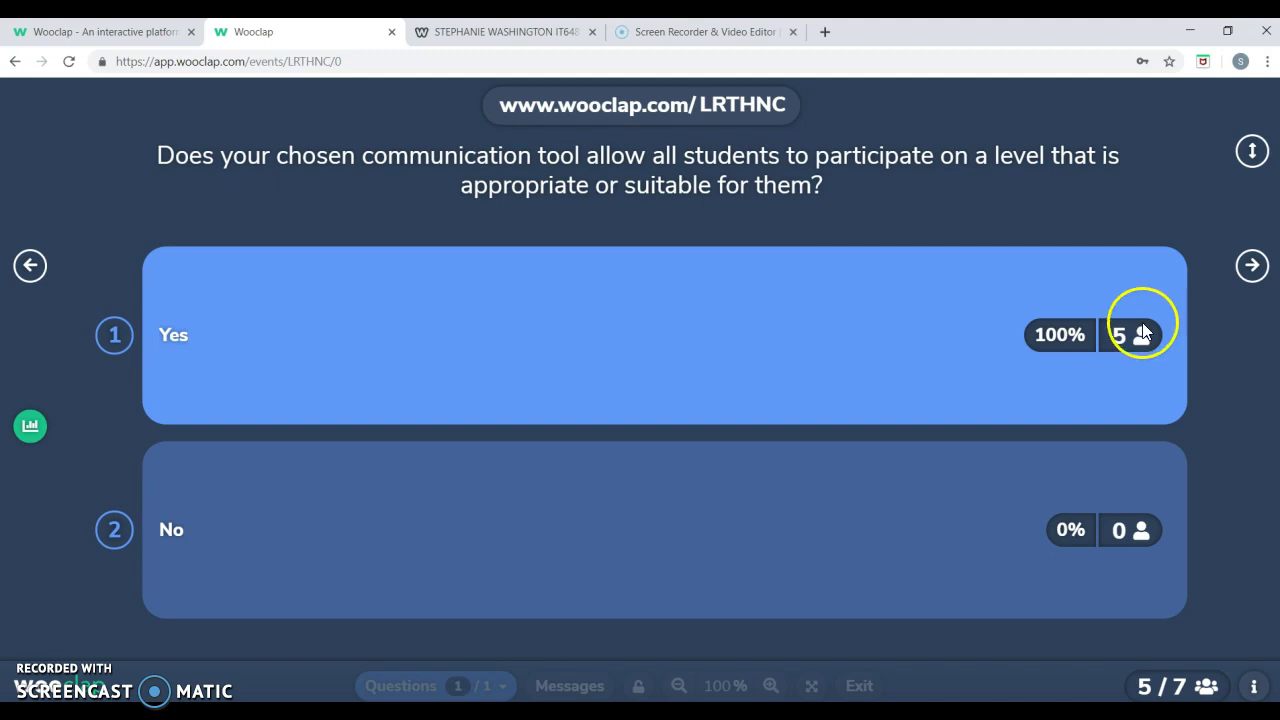
click(1252, 266)
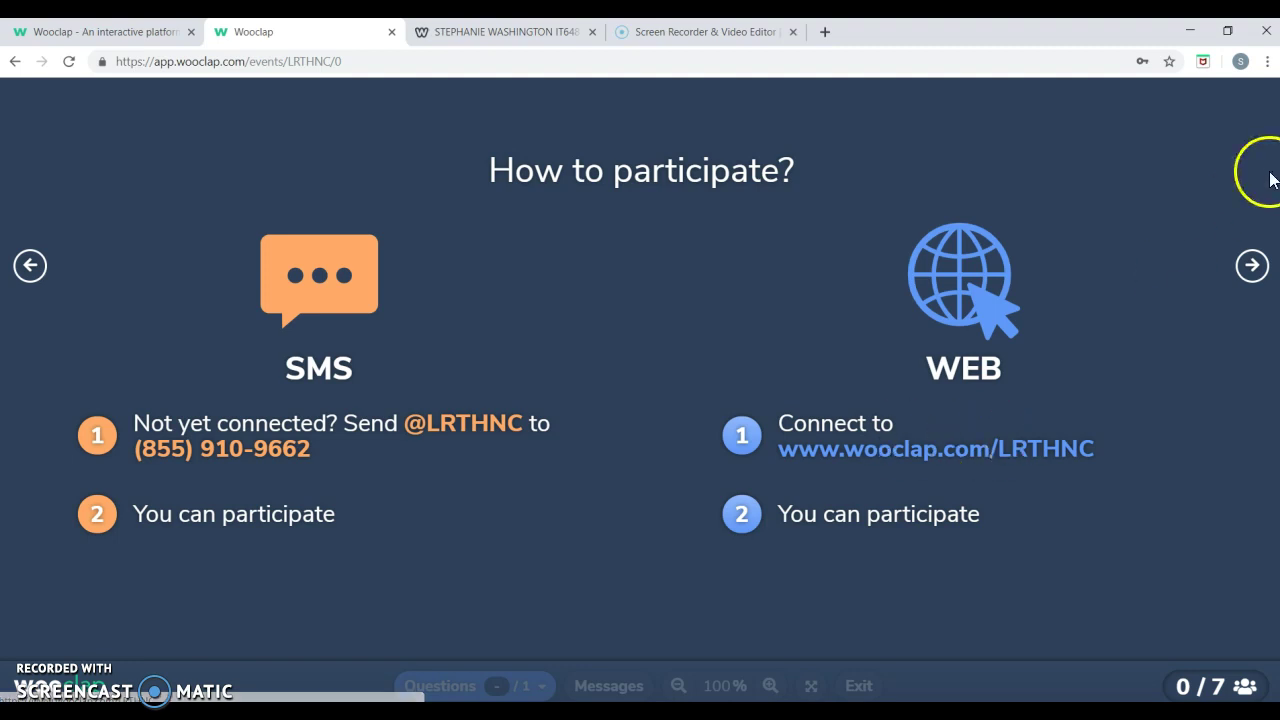
click(15, 61)
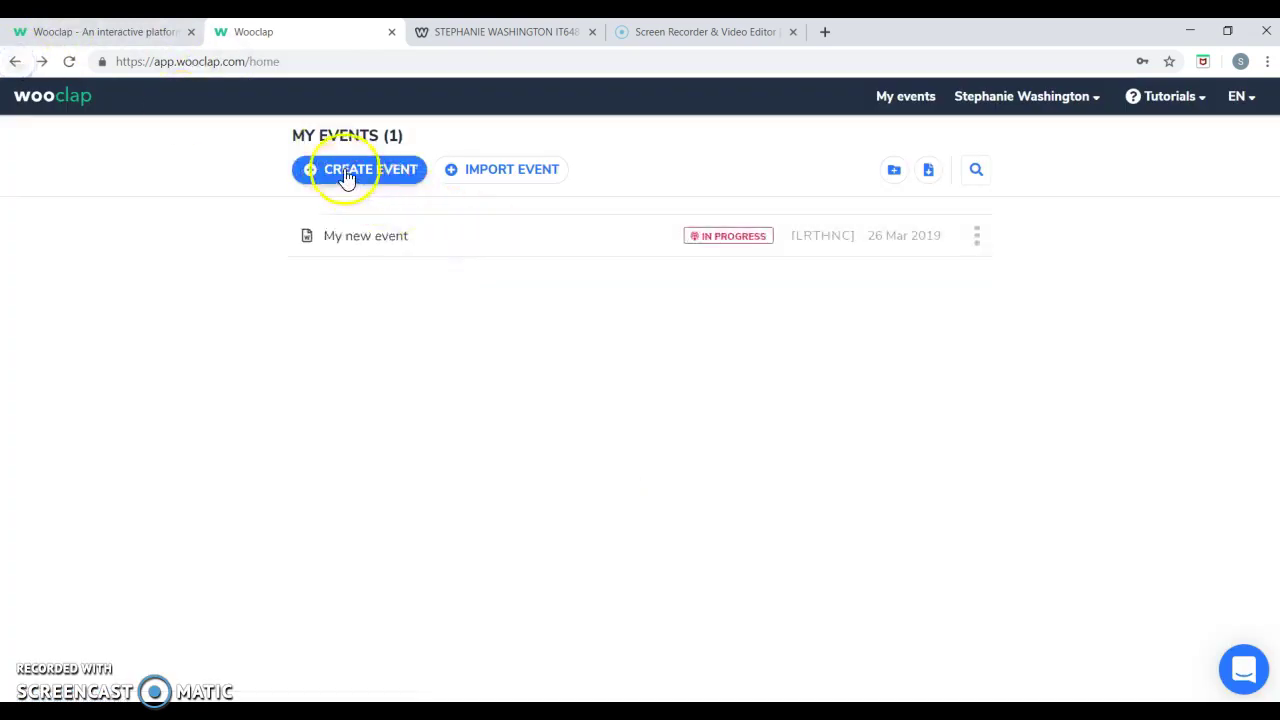
Dismiss a new Create Event and open My new event's main interface.
click(347, 177)
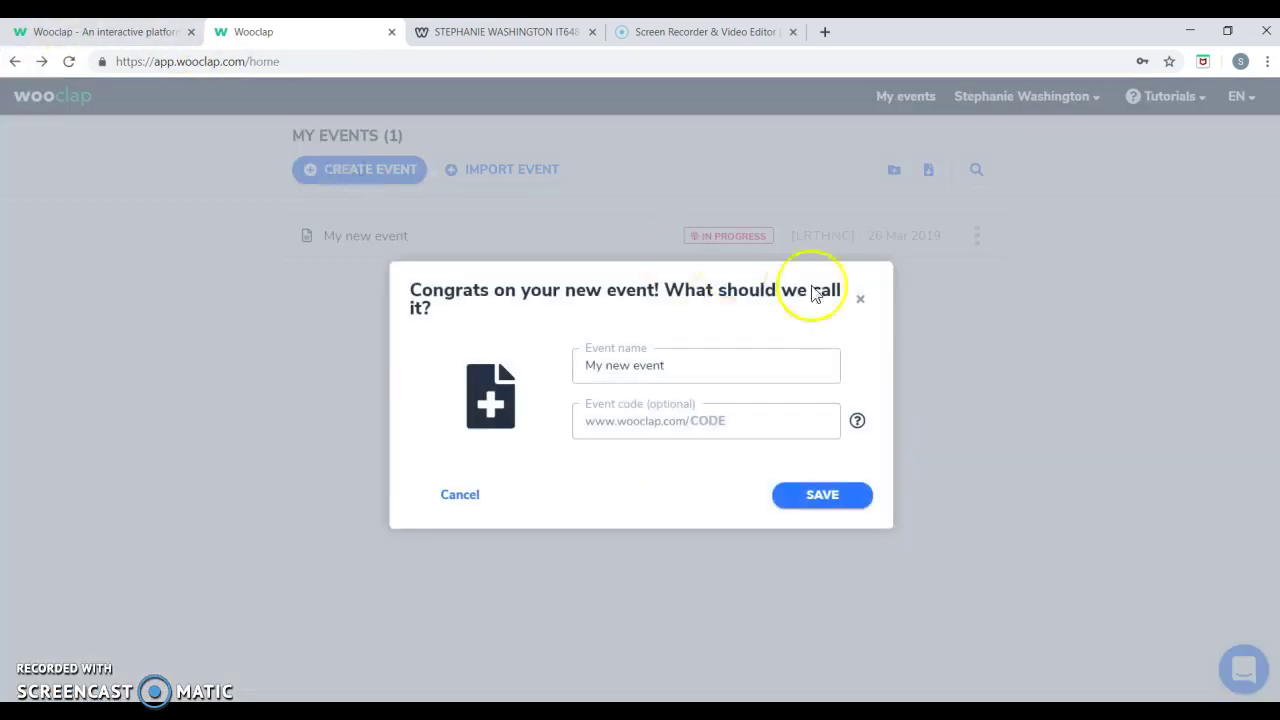
click(860, 298)
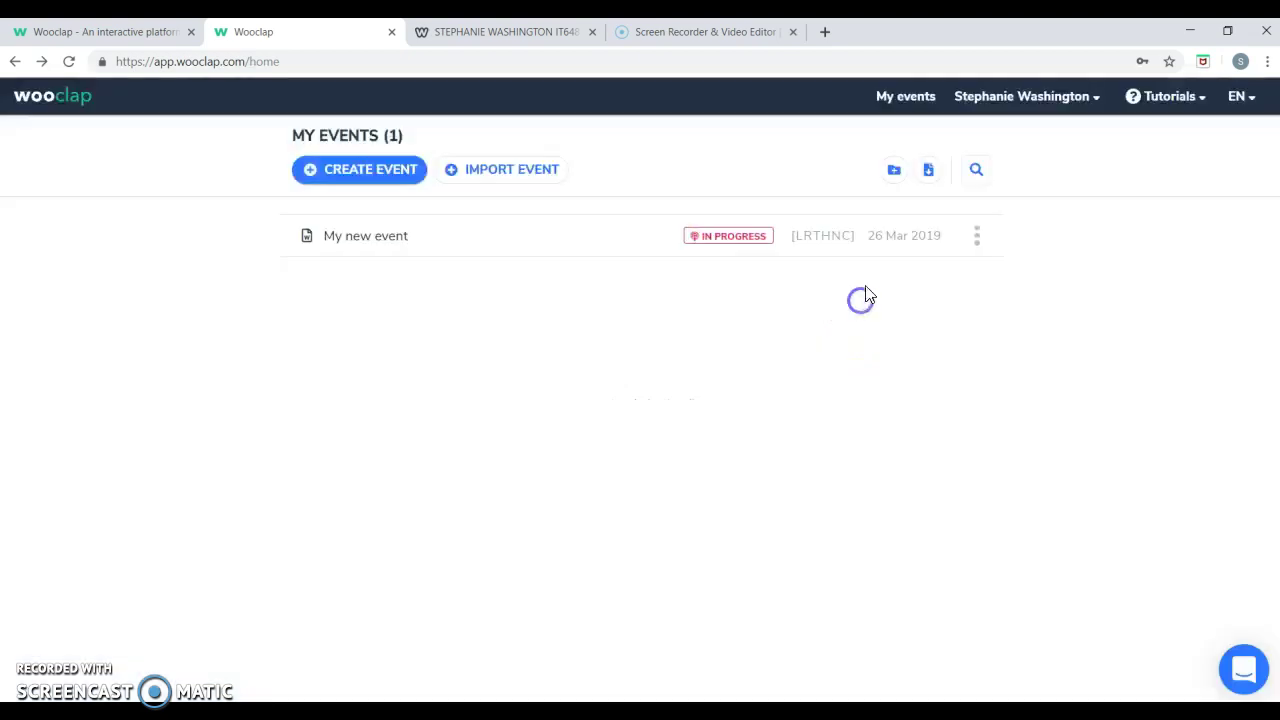
click(888, 236)
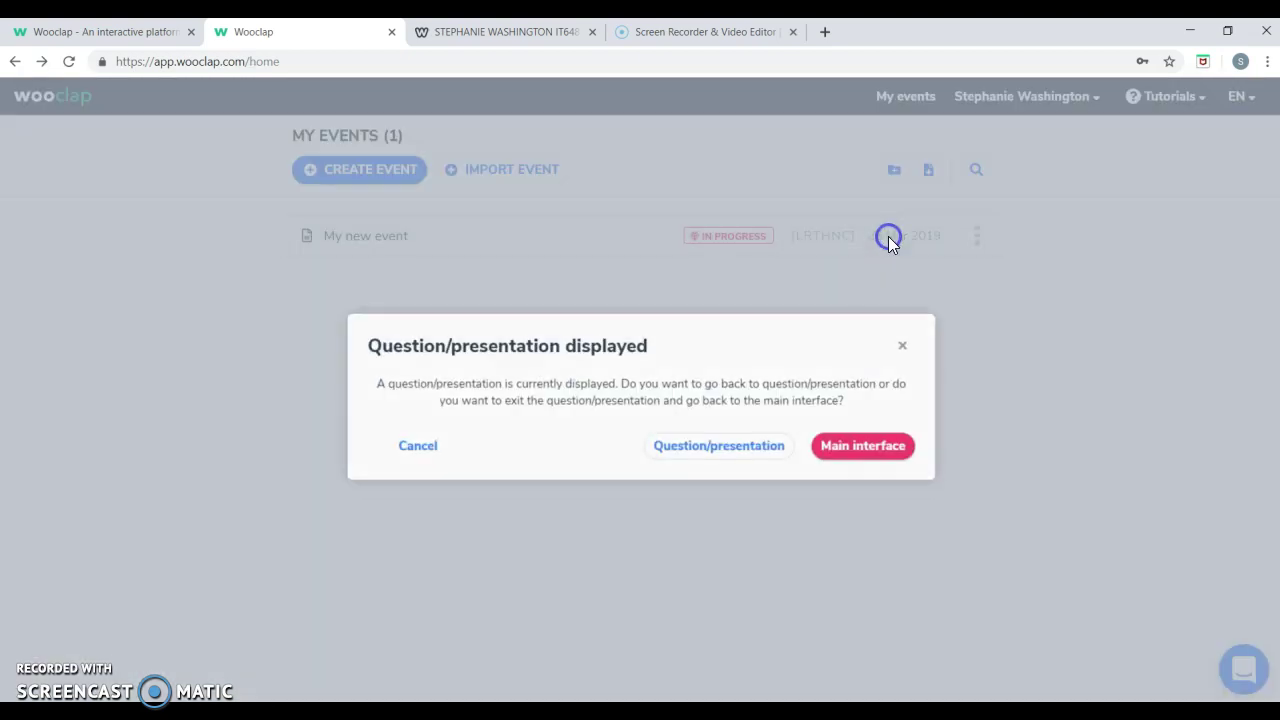
click(831, 447)
Export the yes/no poll question's results and bring up the downloaded file's options.
click(977, 488)
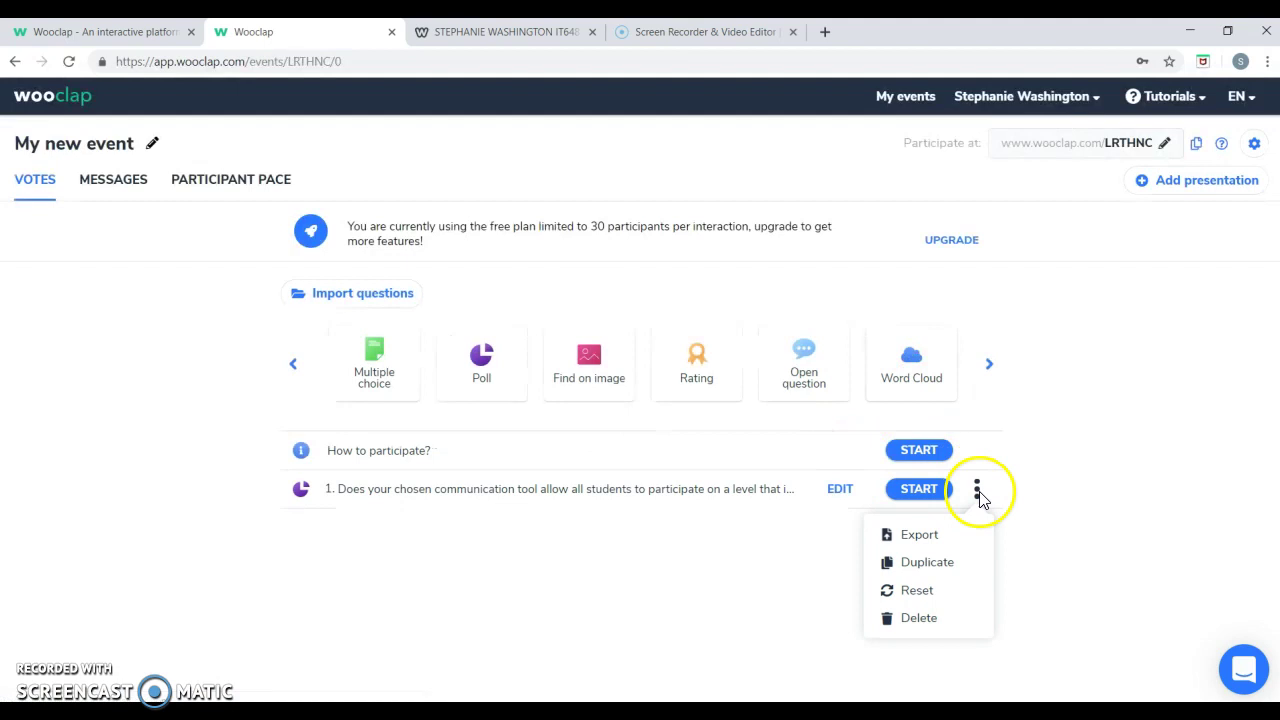
click(977, 488)
click(977, 488)
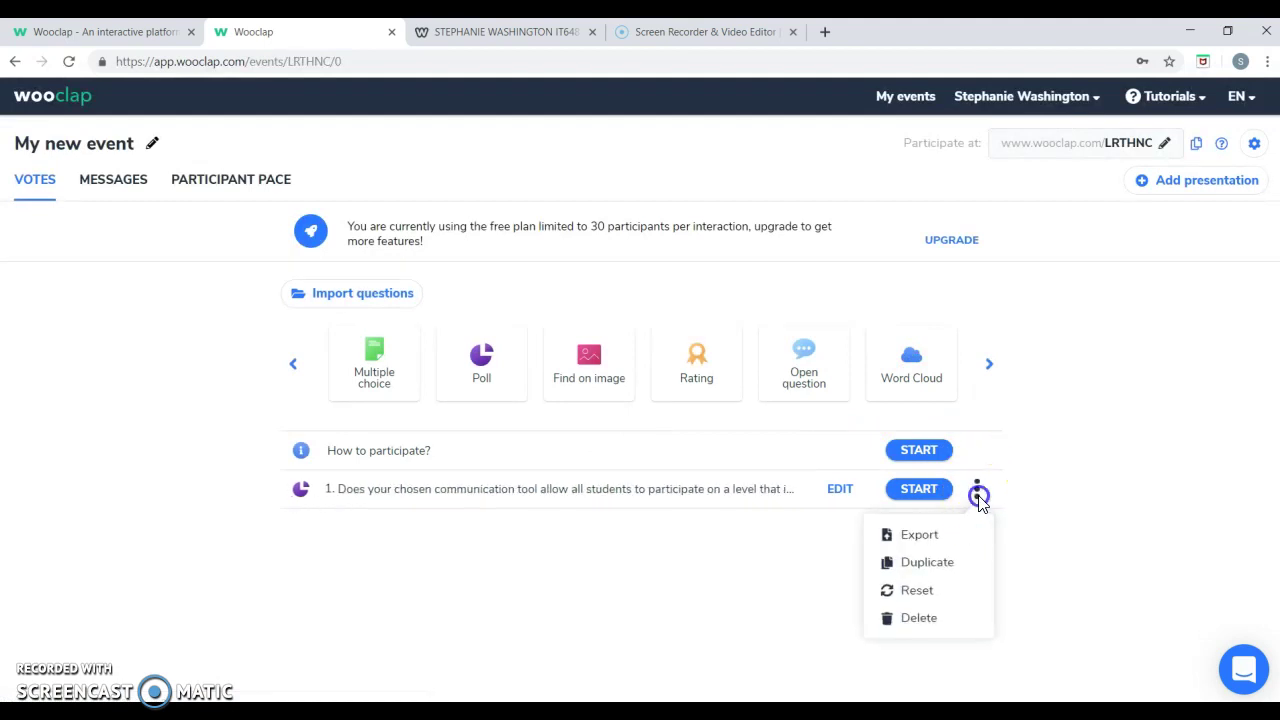
click(960, 541)
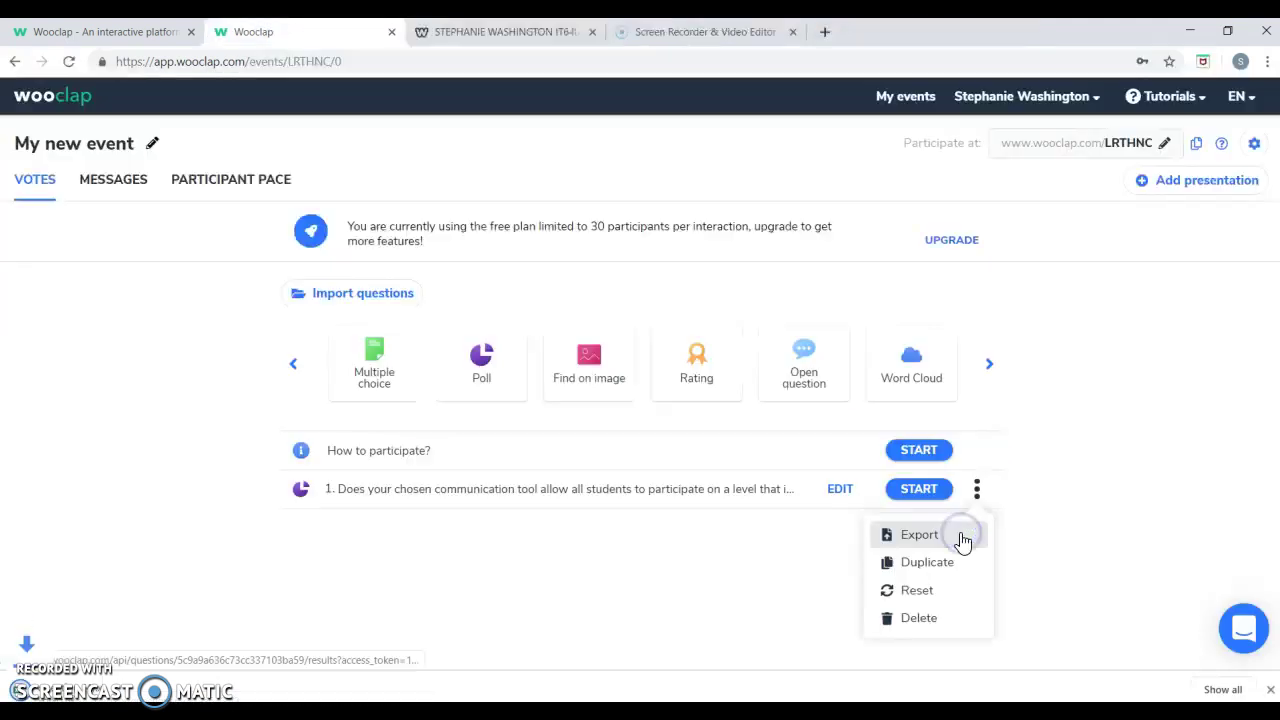
right_click(176, 694)
Open the exported poll results in Excel, widen column B for Number of votes, and close Excel.
click(206, 582)
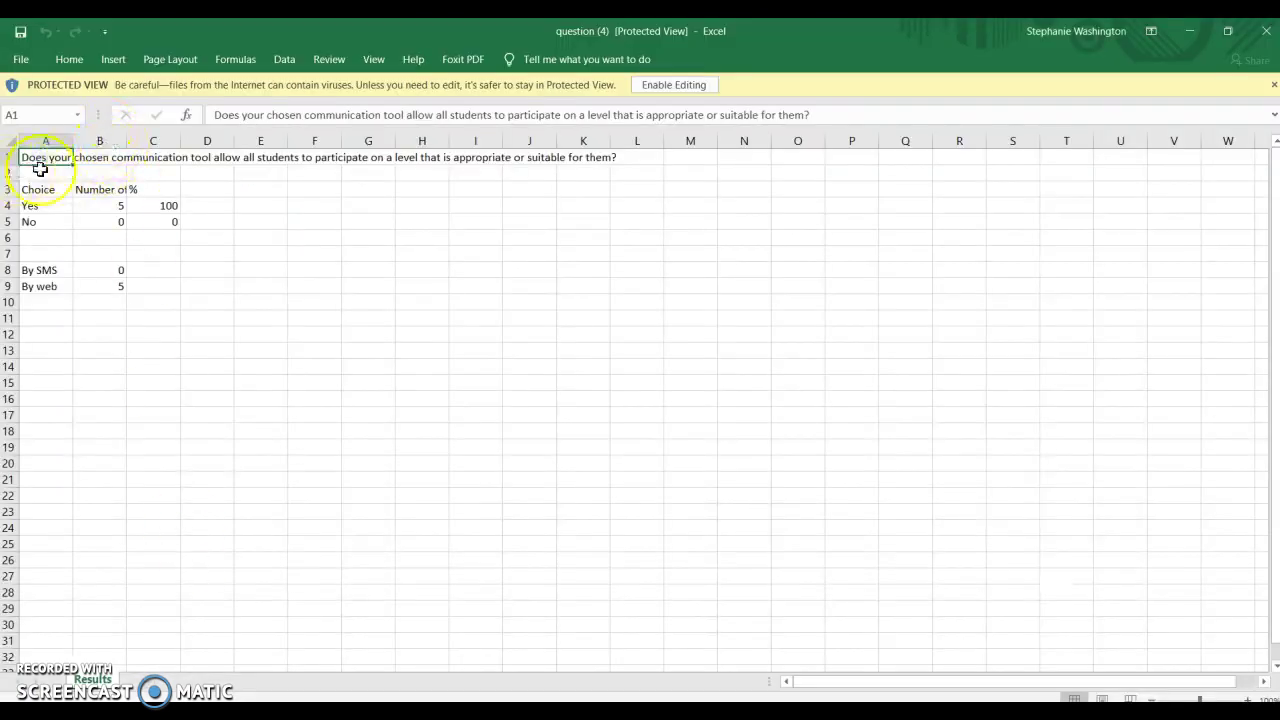
click(349, 199)
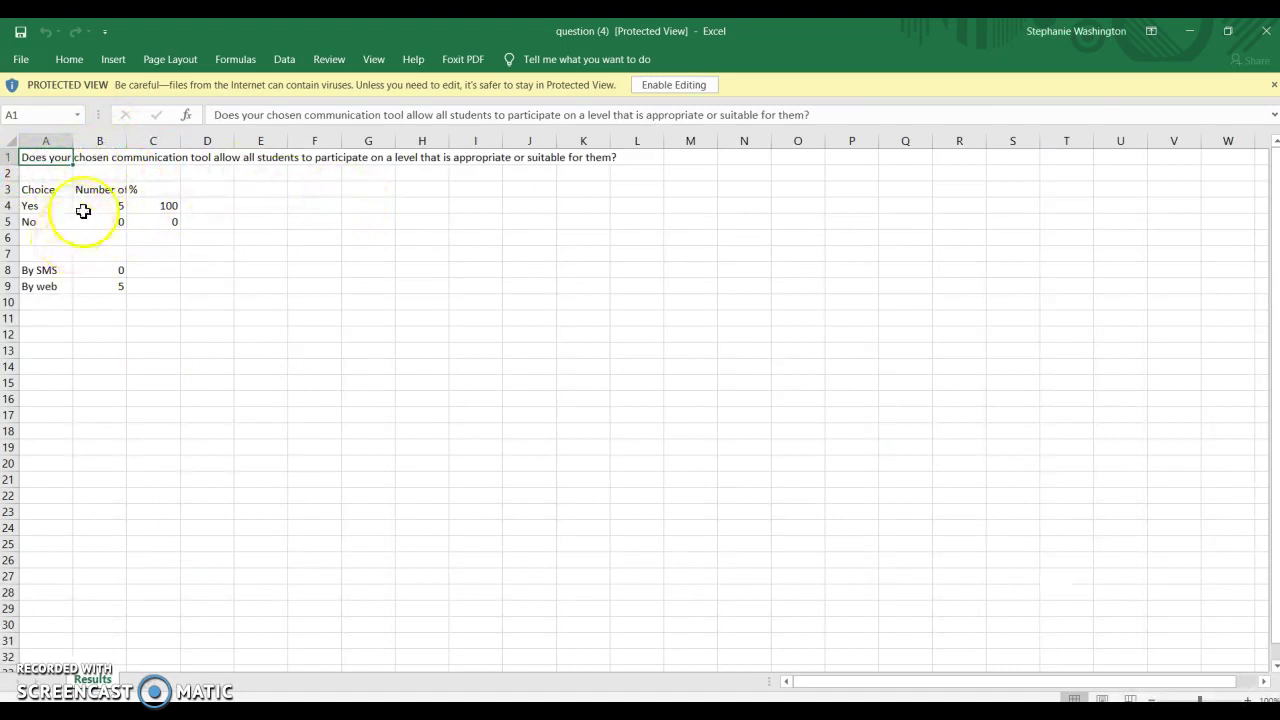
drag(126, 137, 226, 150)
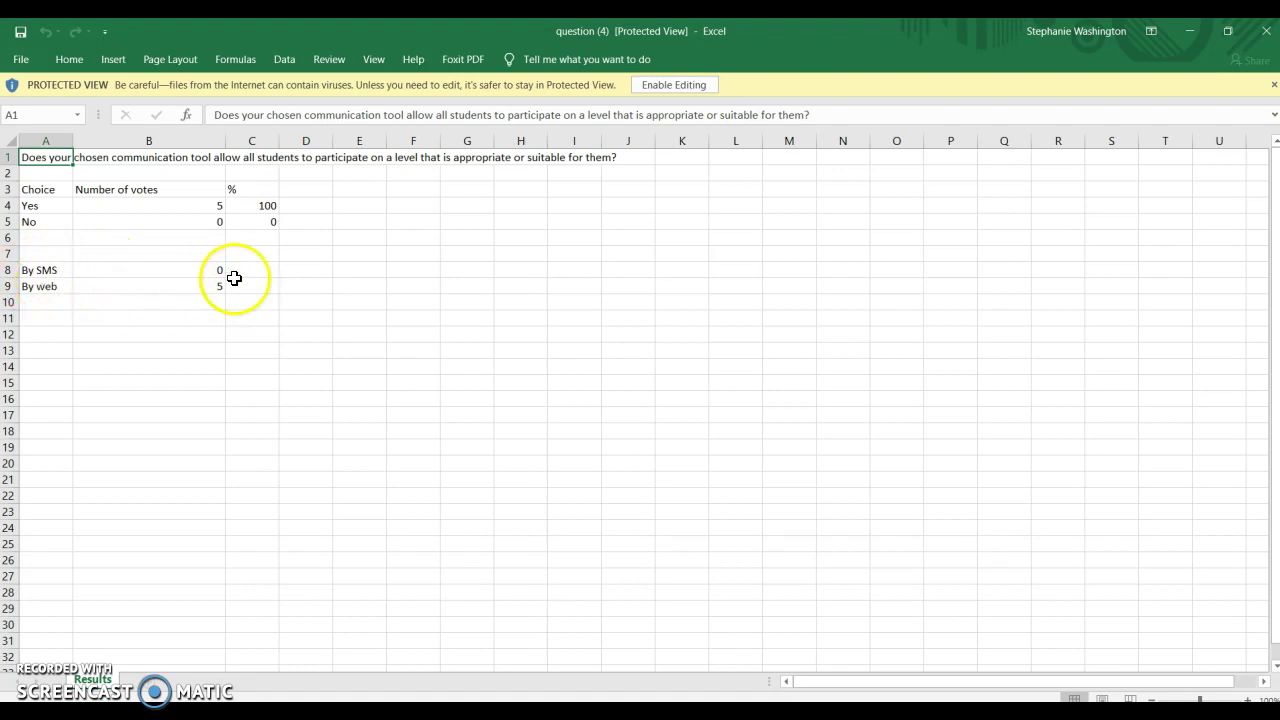
click(1266, 31)
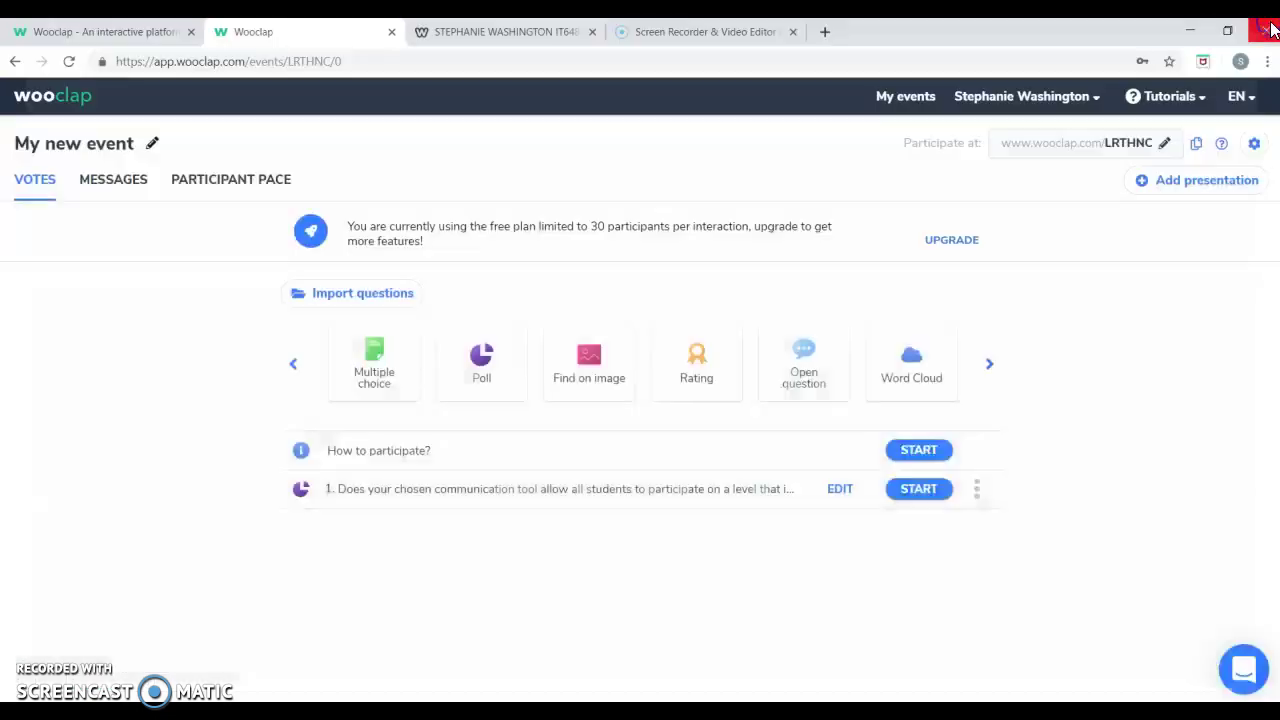
mouse_move(377, 384)
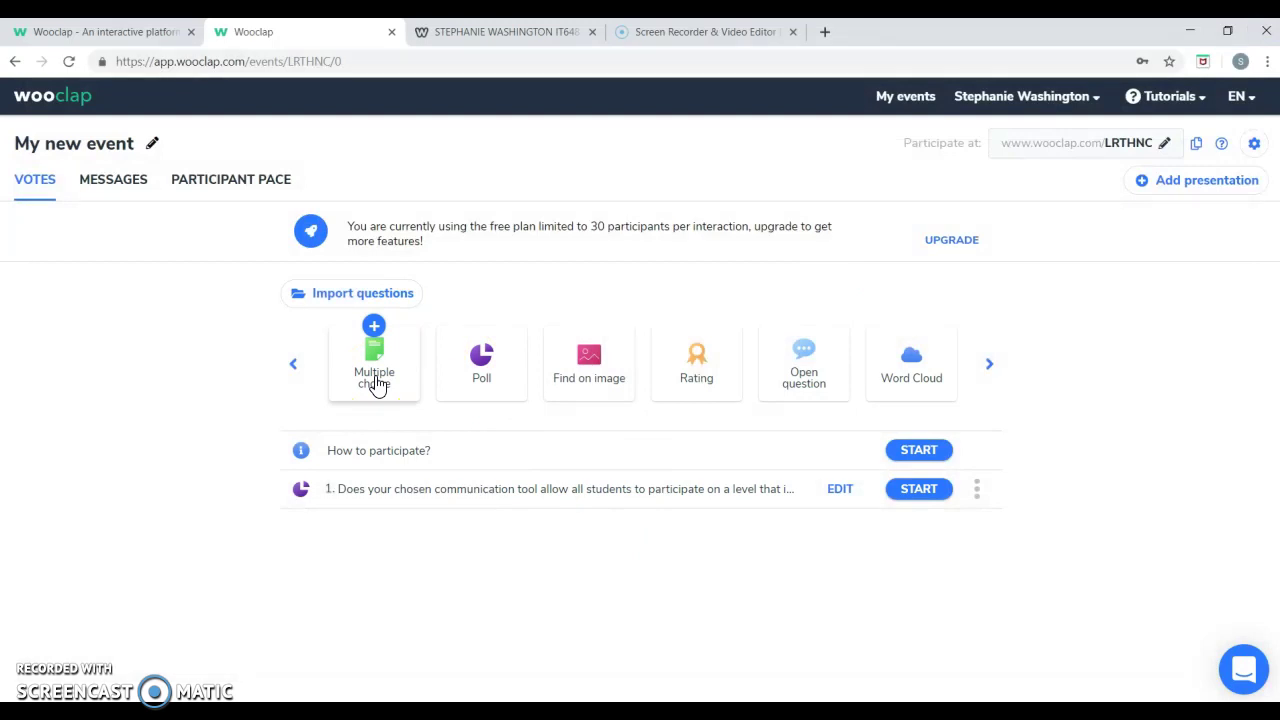
click(499, 373)
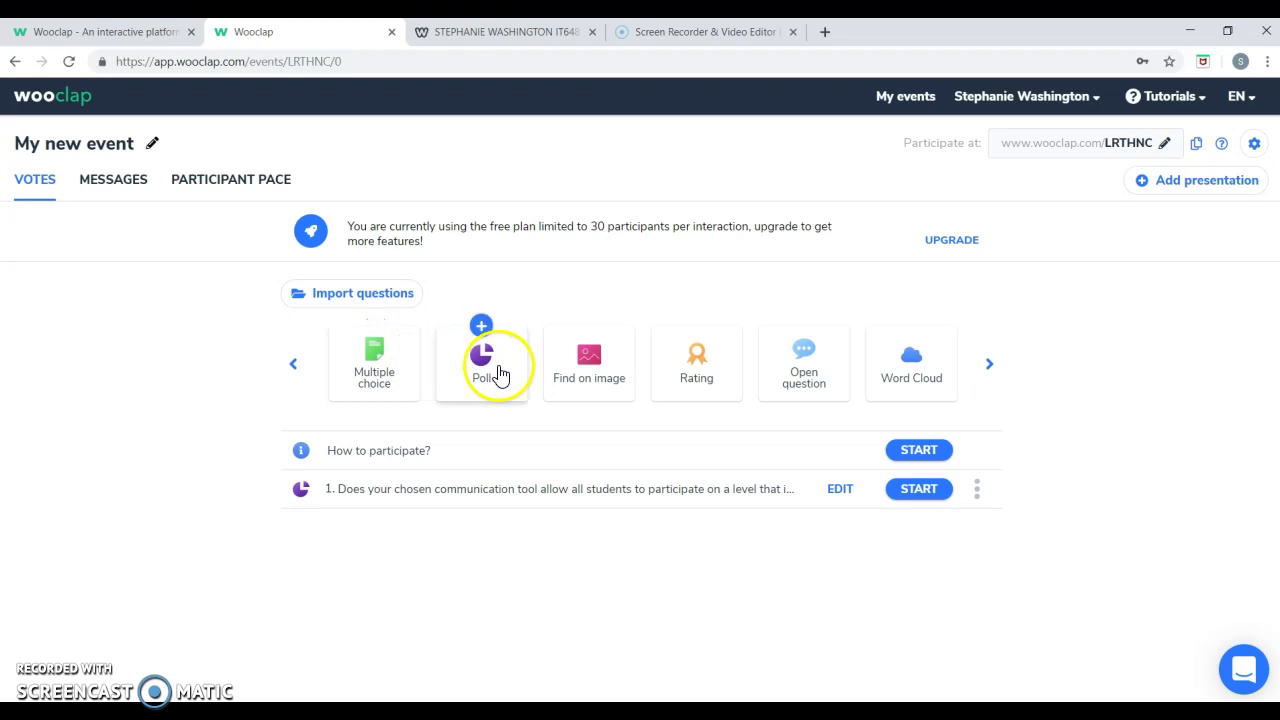
mouse_move(560, 377)
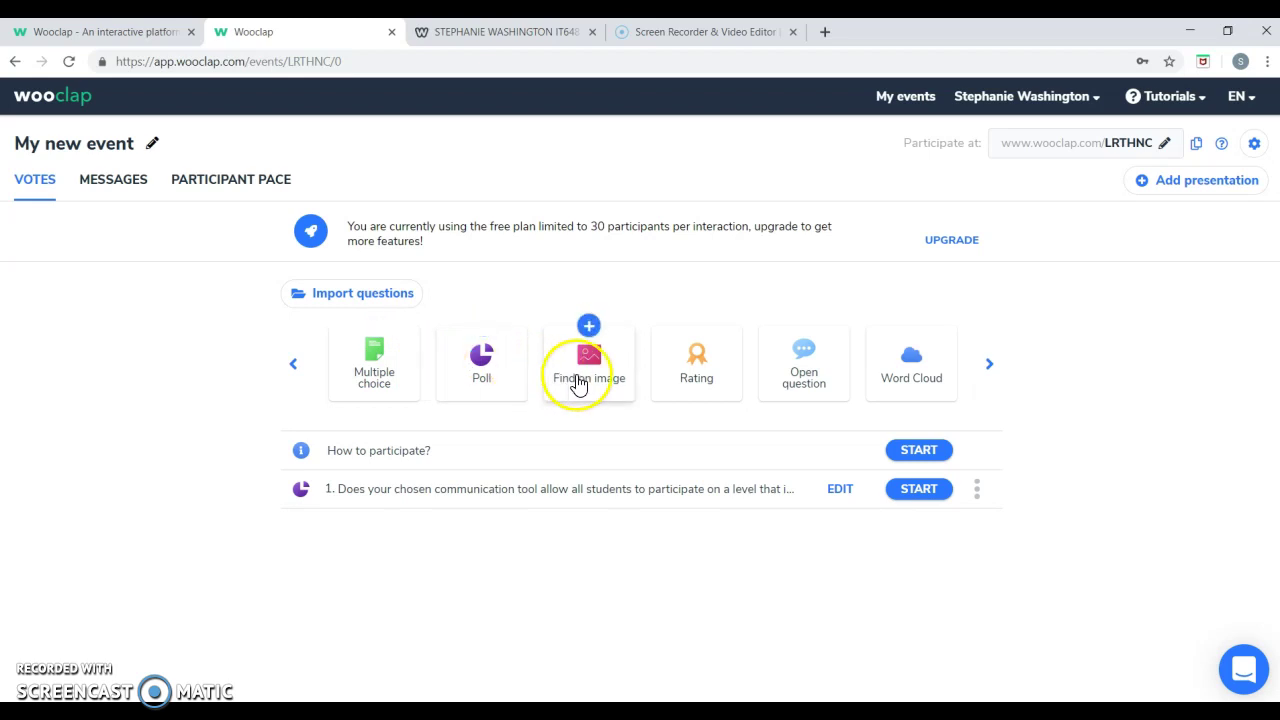
mouse_move(704, 375)
mouse_move(789, 368)
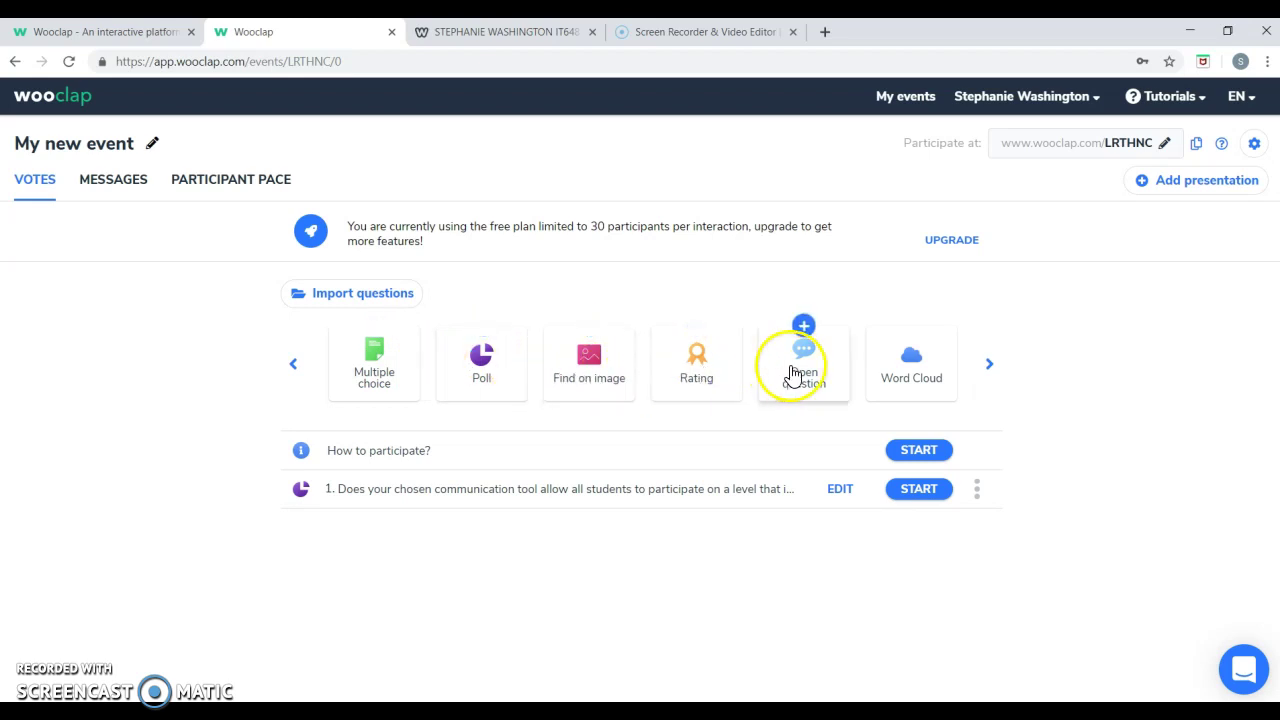
mouse_move(929, 381)
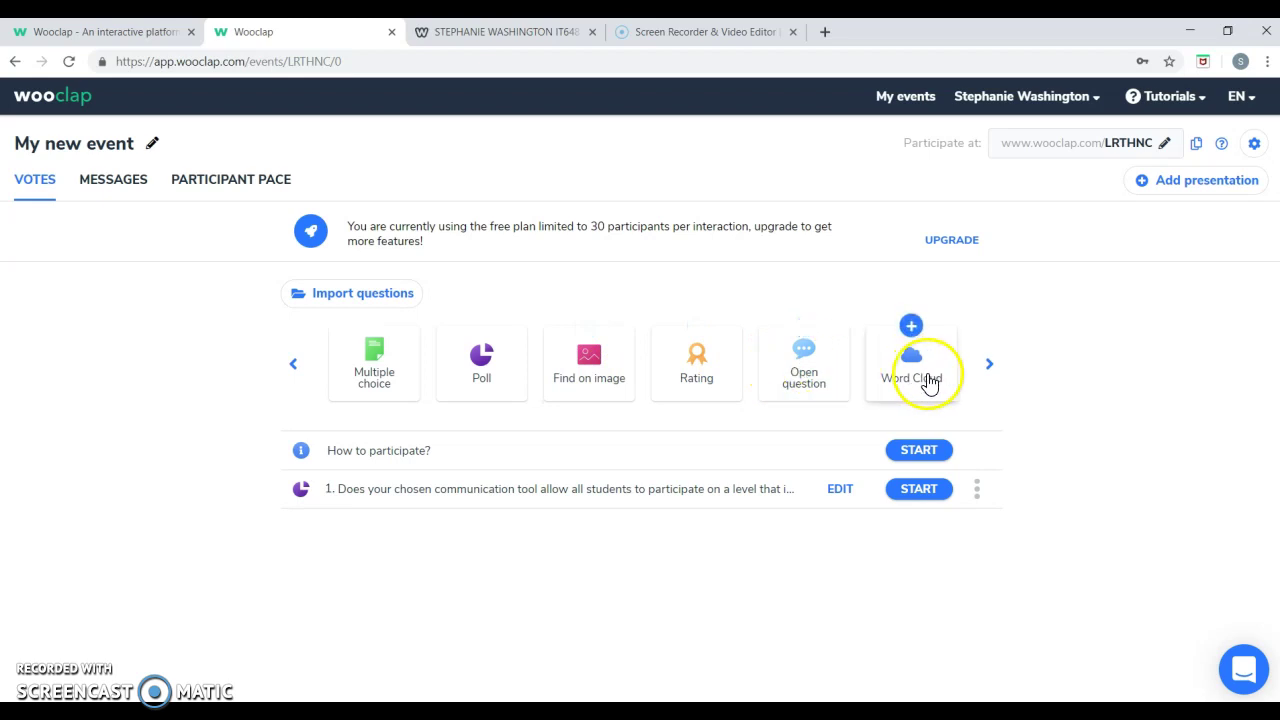
click(989, 368)
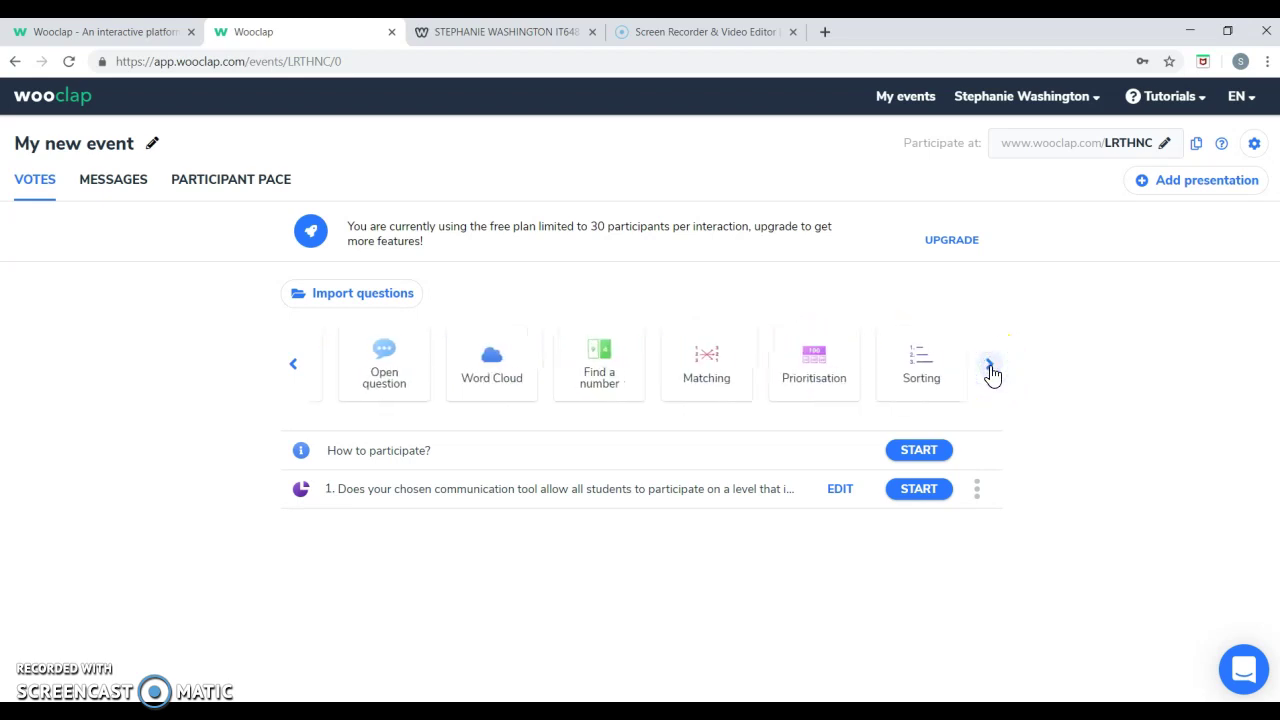
click(605, 375)
mouse_move(688, 385)
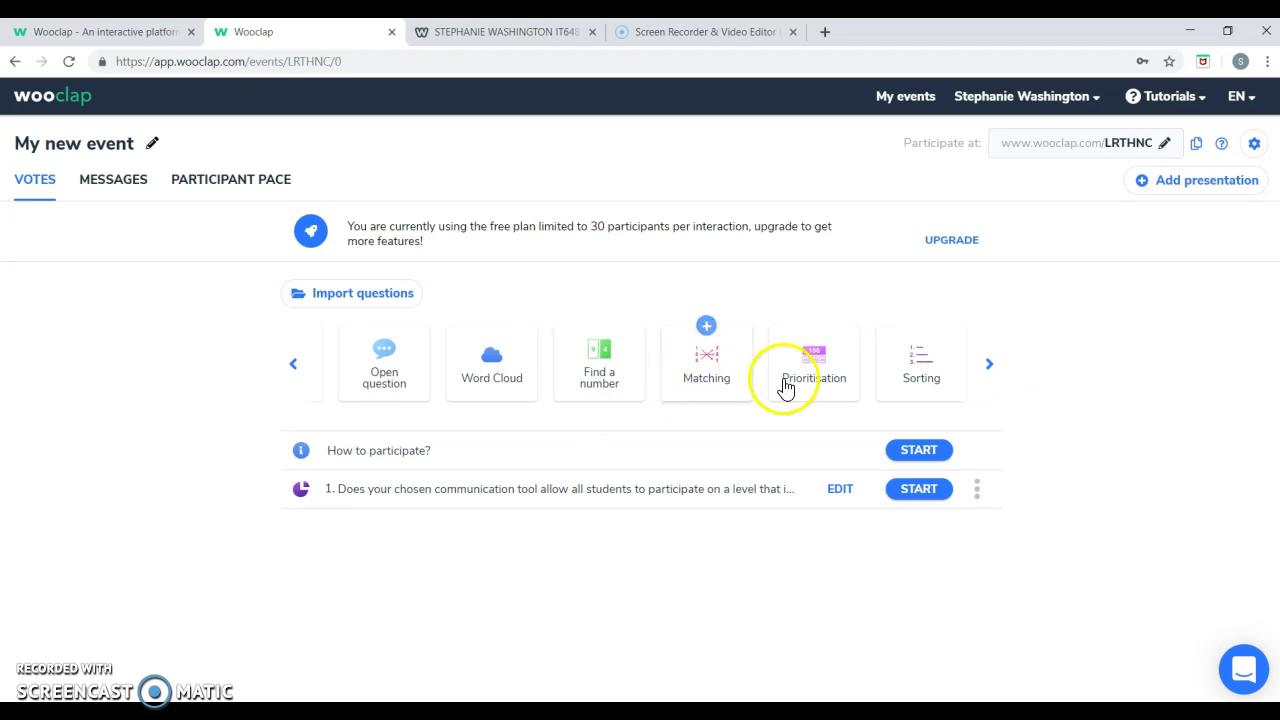
click(988, 368)
mouse_move(641, 366)
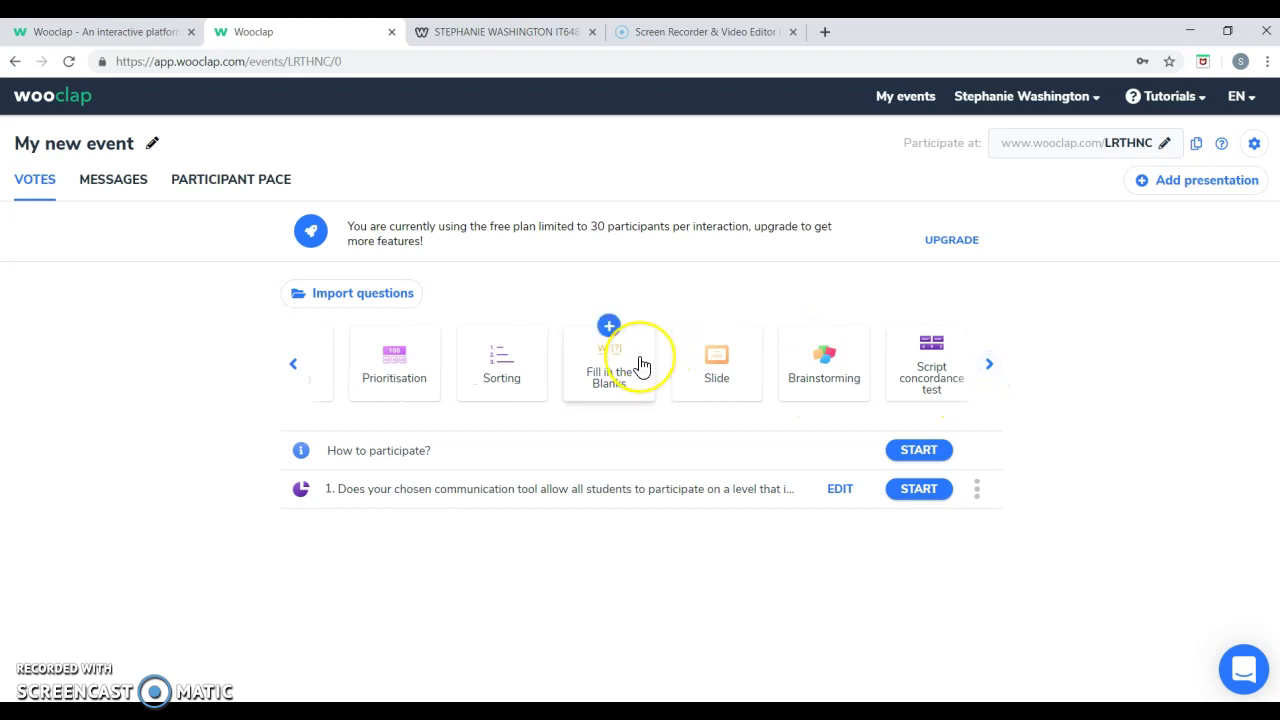
click(716, 388)
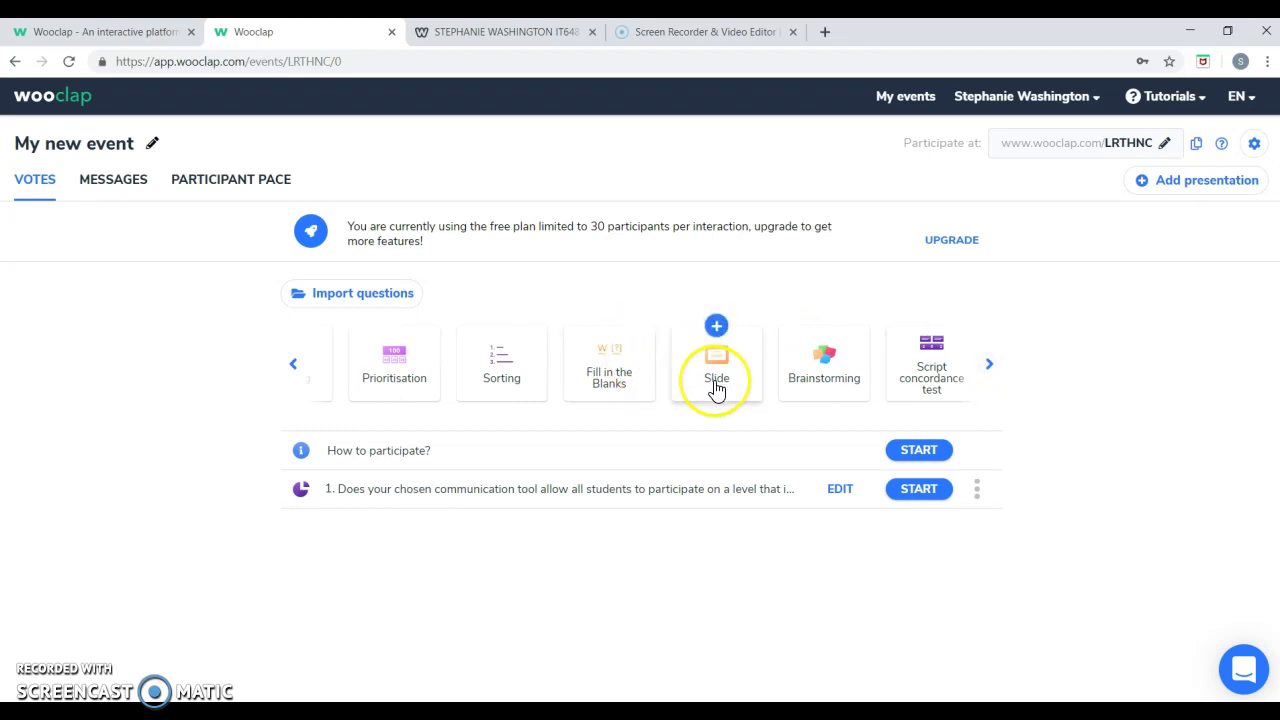
click(805, 384)
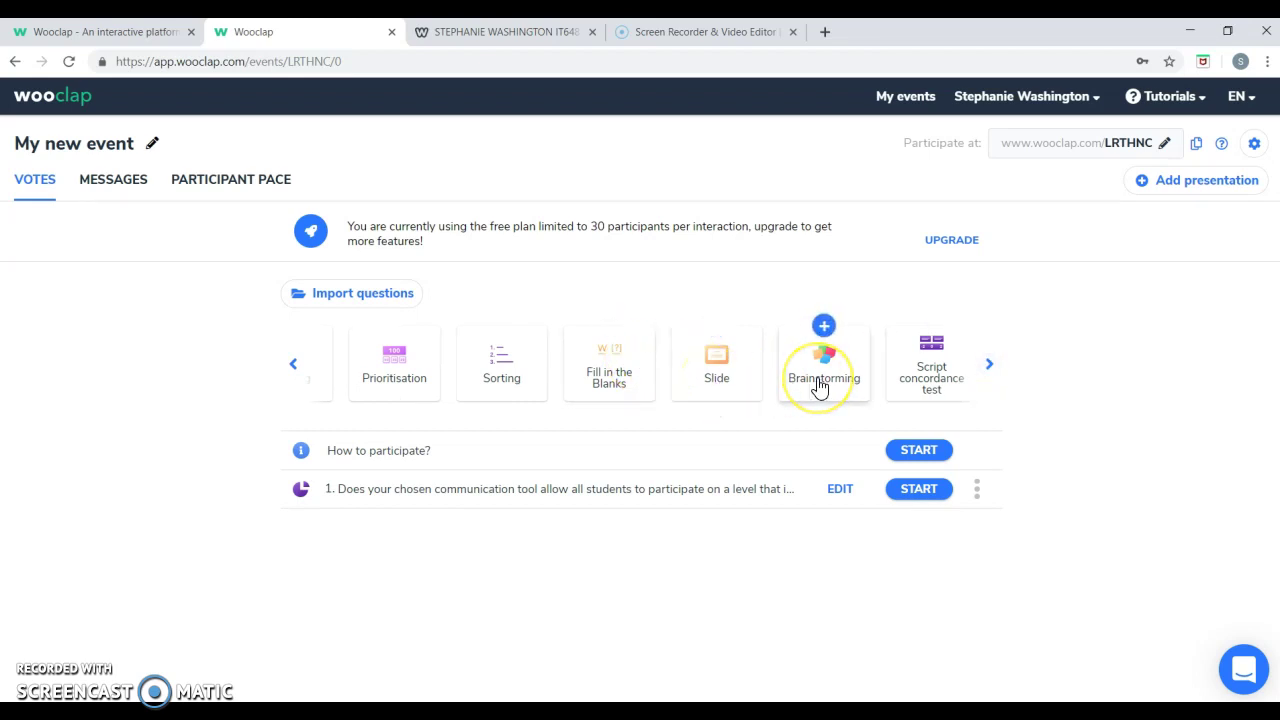
click(920, 391)
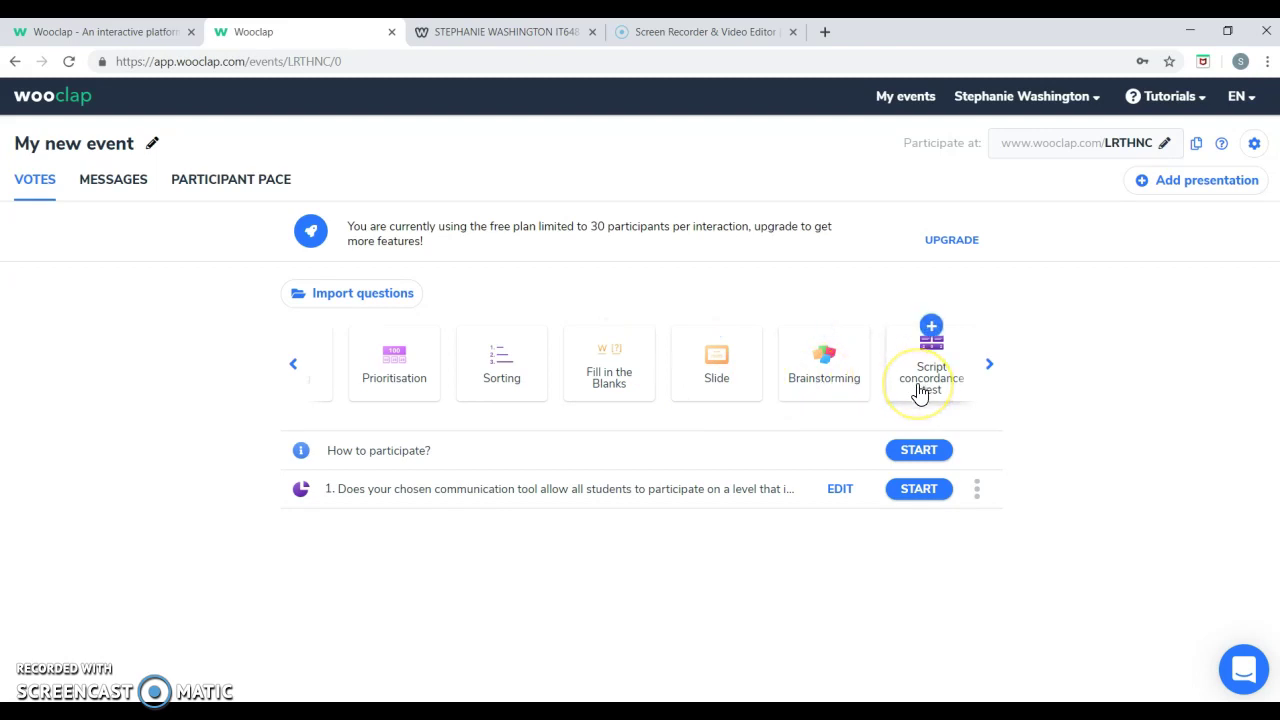
click(989, 365)
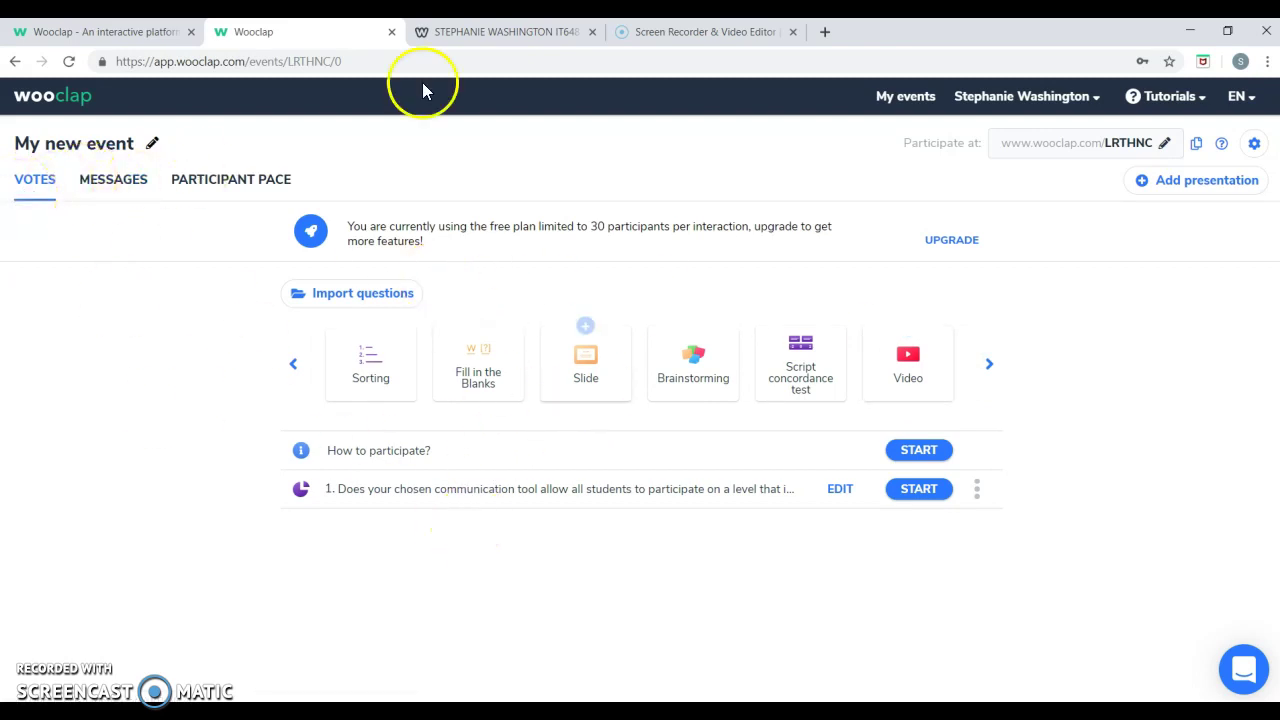
Browse the message wall and self-paced tabs, then settle on the VOTES question list.
click(126, 195)
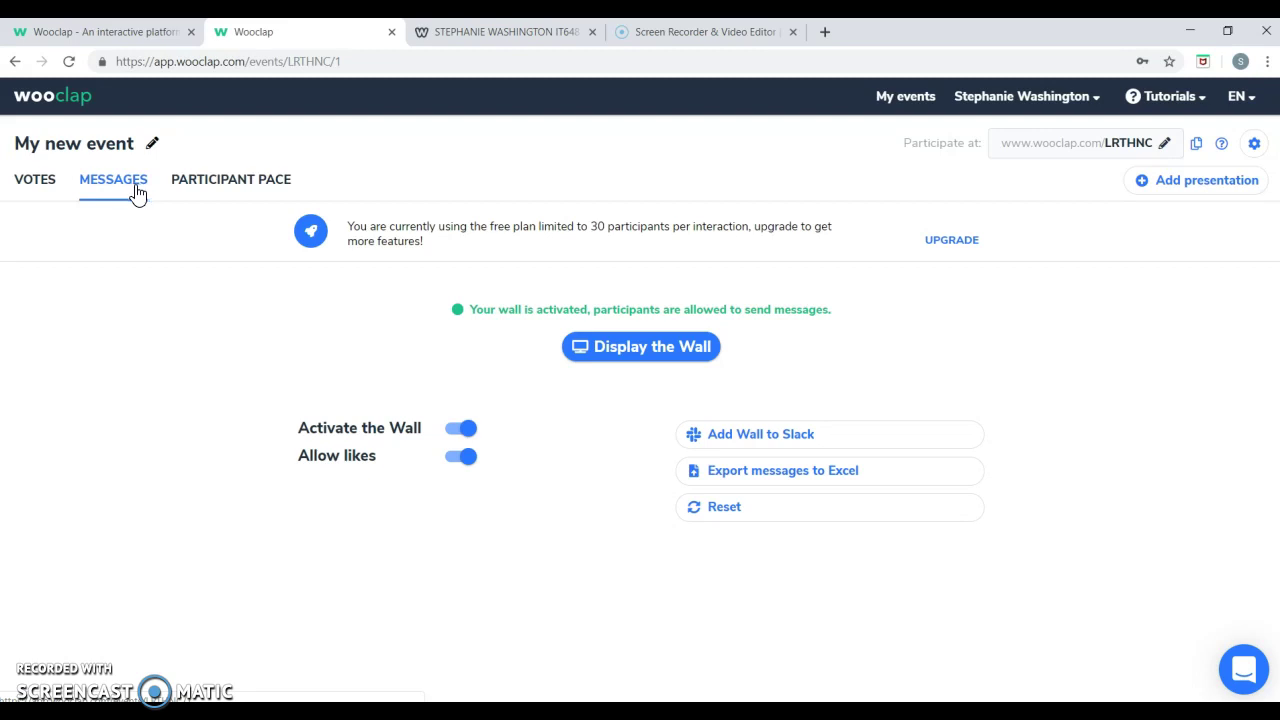
click(192, 190)
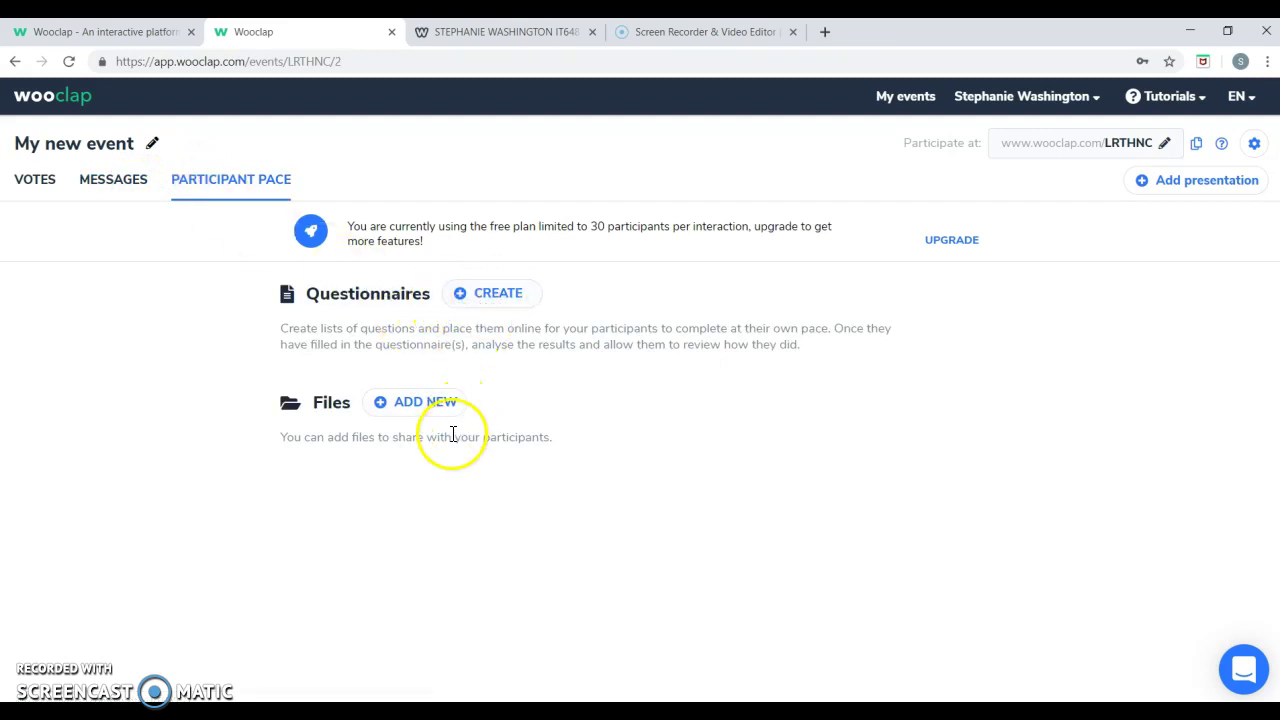
click(49, 180)
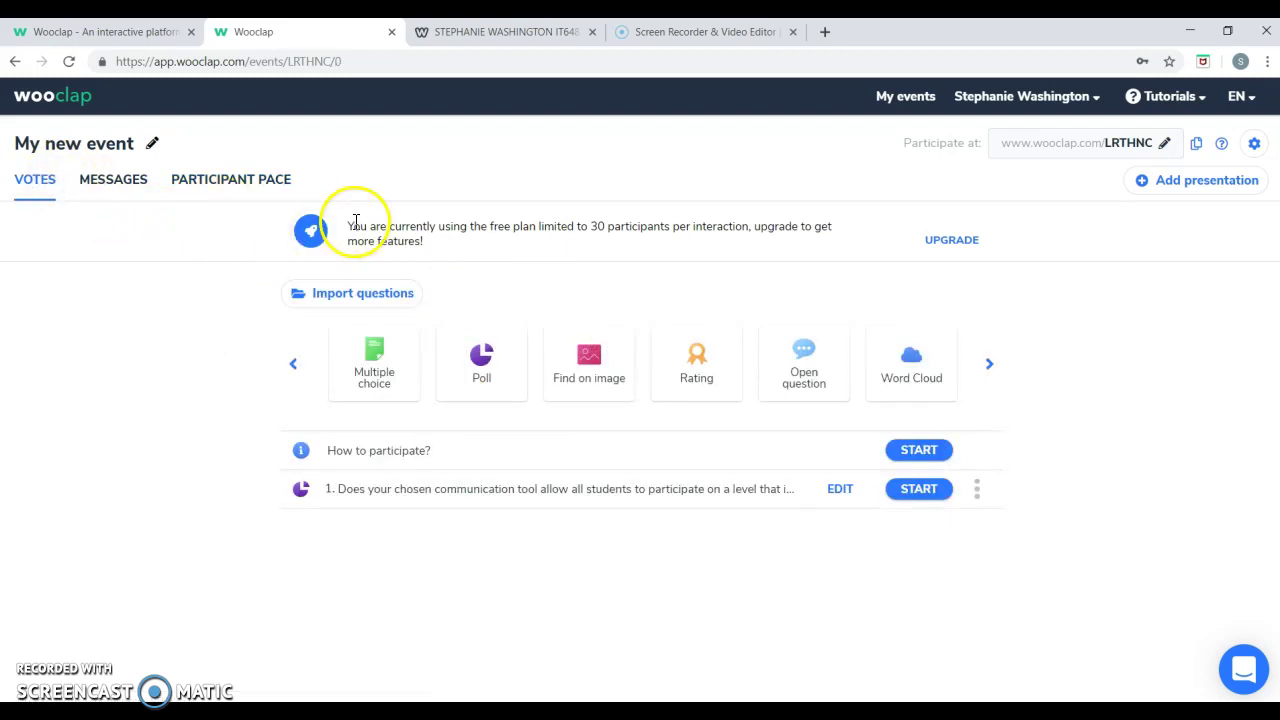
drag(350, 228, 533, 250)
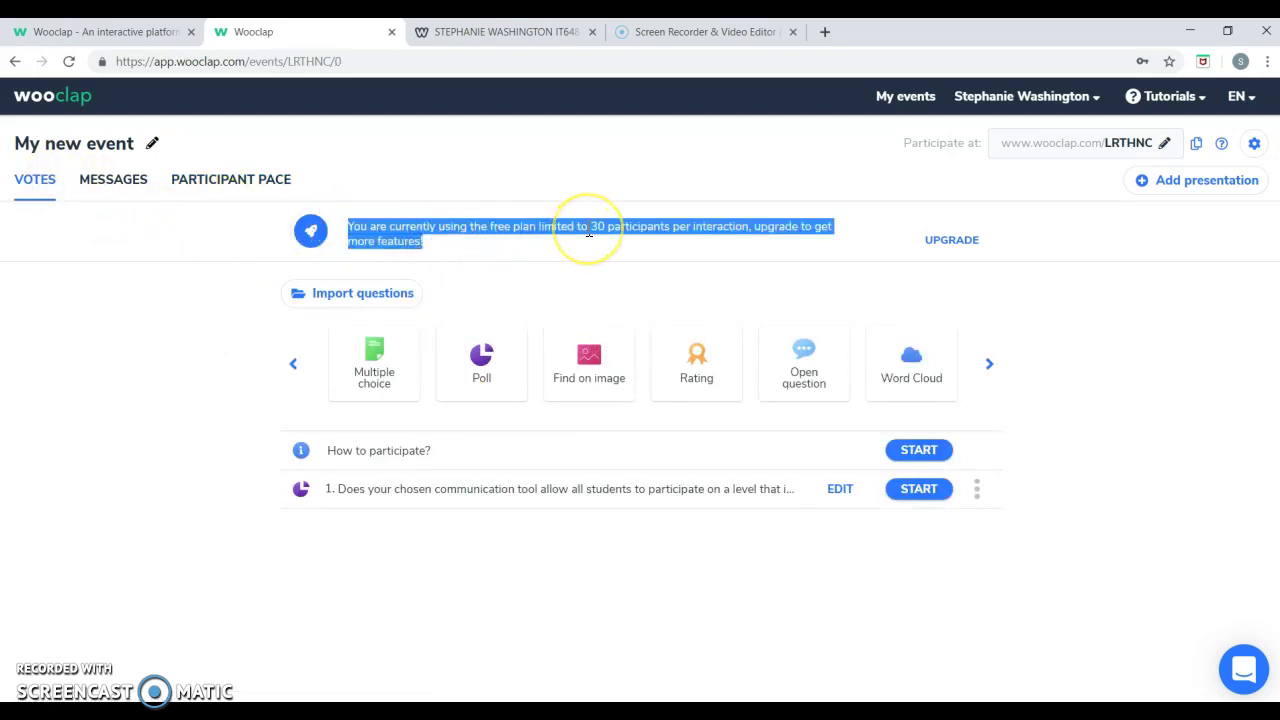
click(627, 289)
Create a multiple choice question with five empty answer rows, mark answer 3 correct, and save it.
click(377, 372)
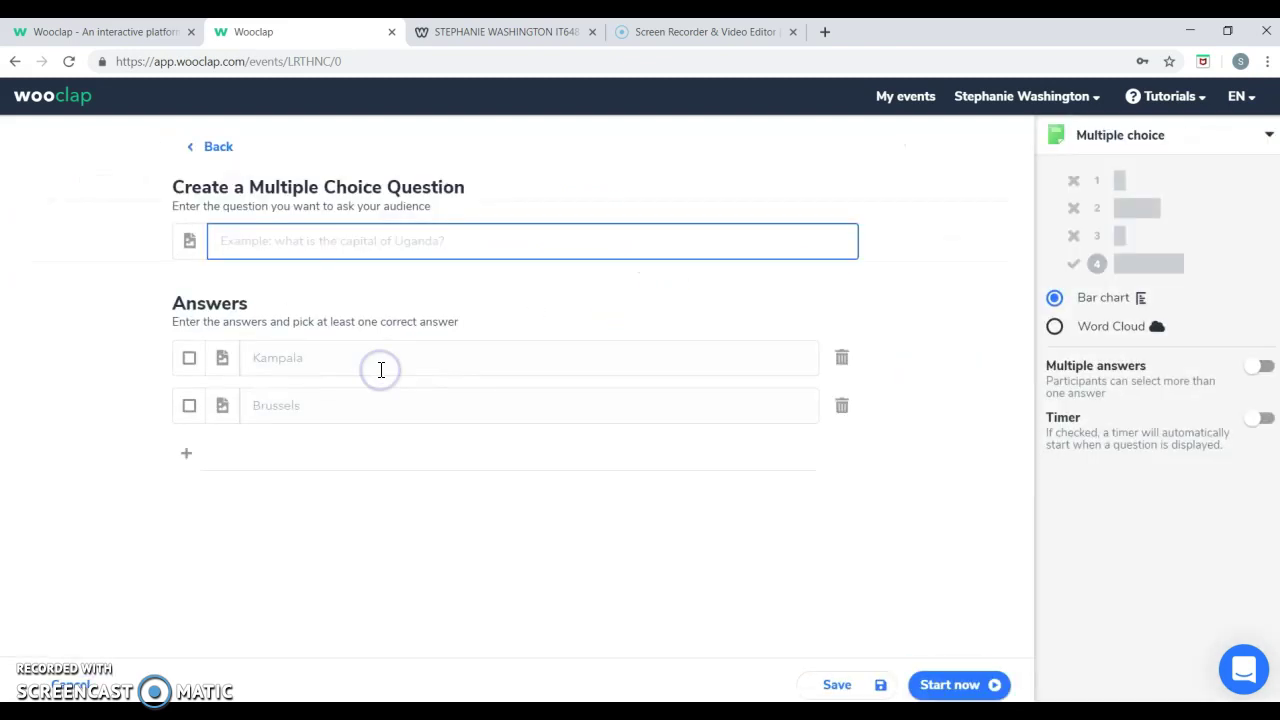
click(283, 240)
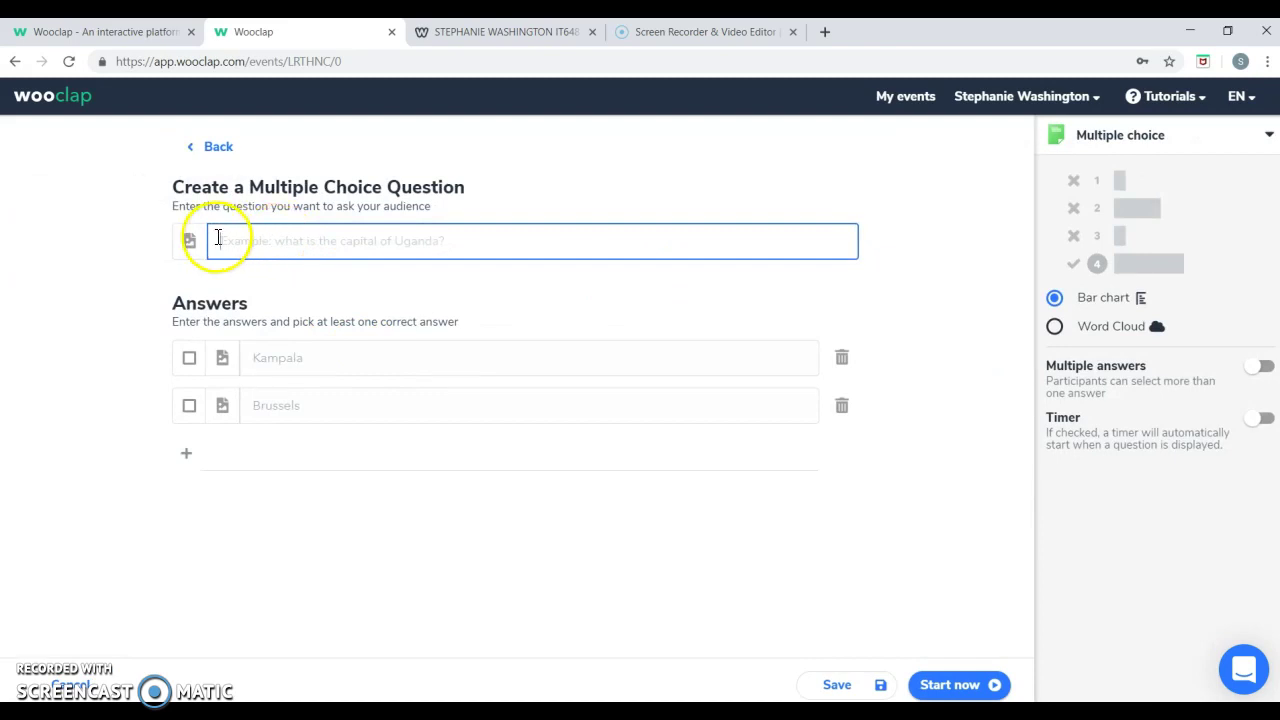
click(185, 452)
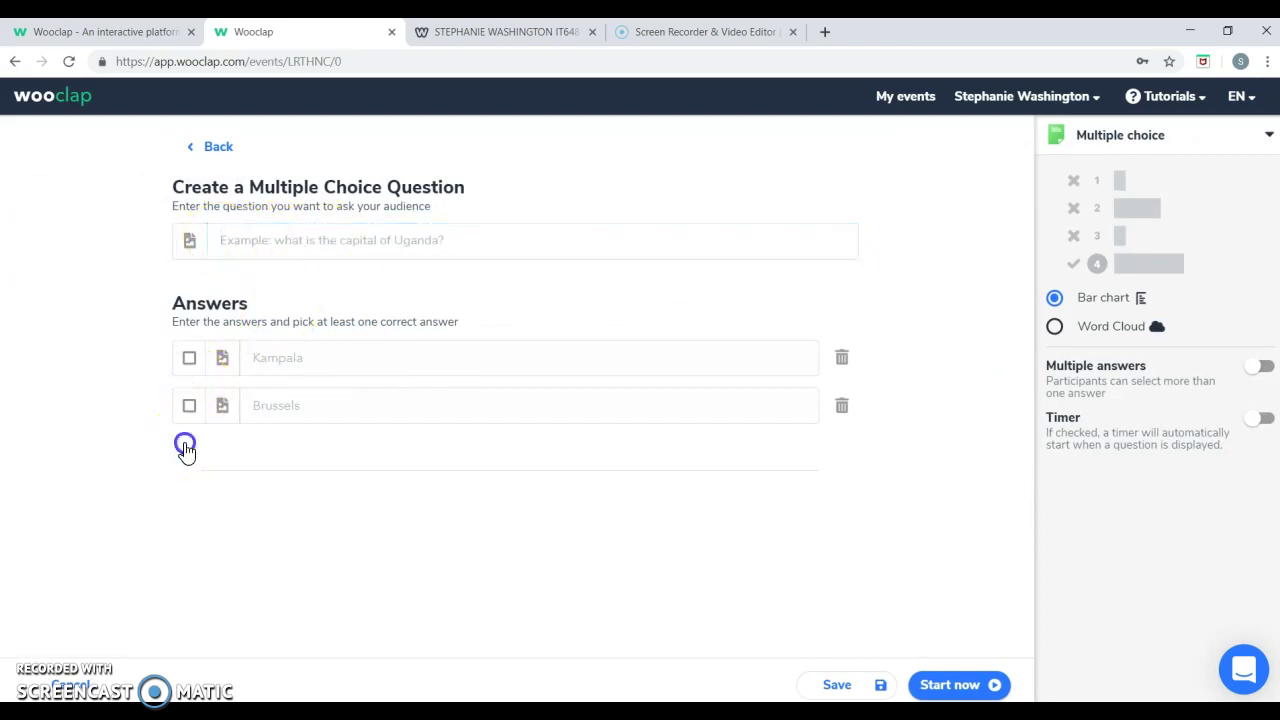
click(189, 451)
click(186, 498)
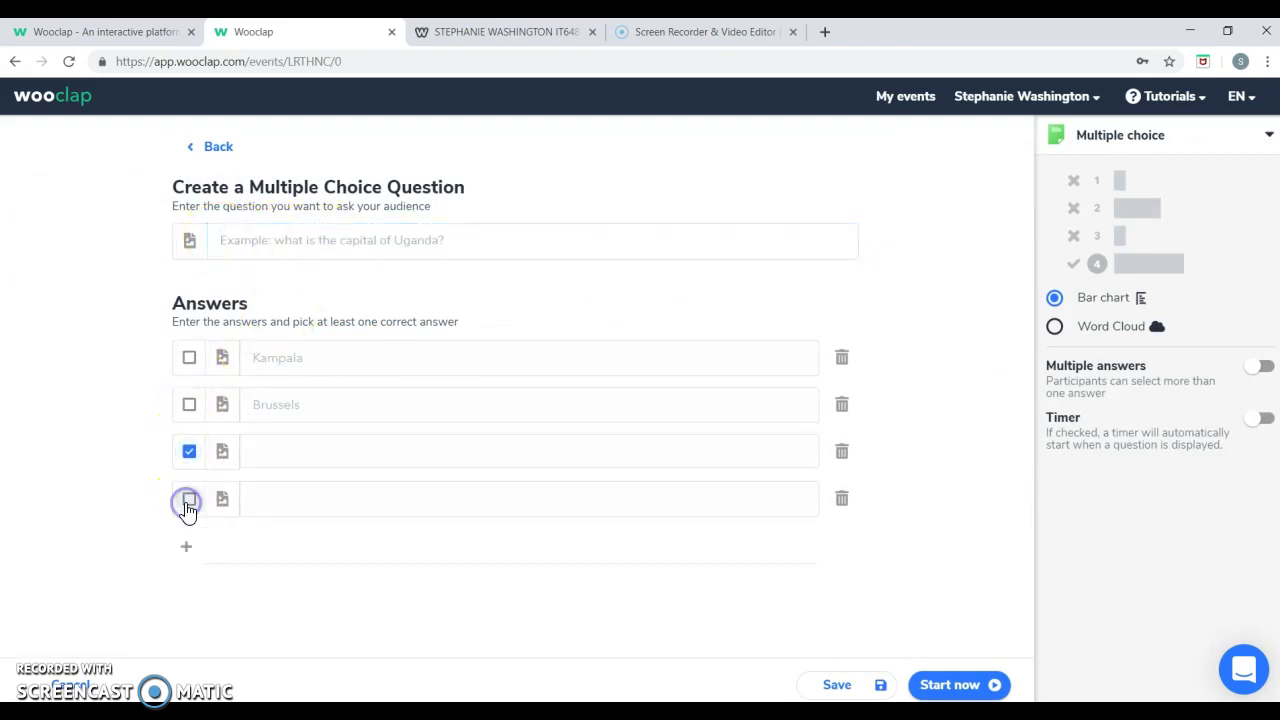
click(186, 552)
click(192, 462)
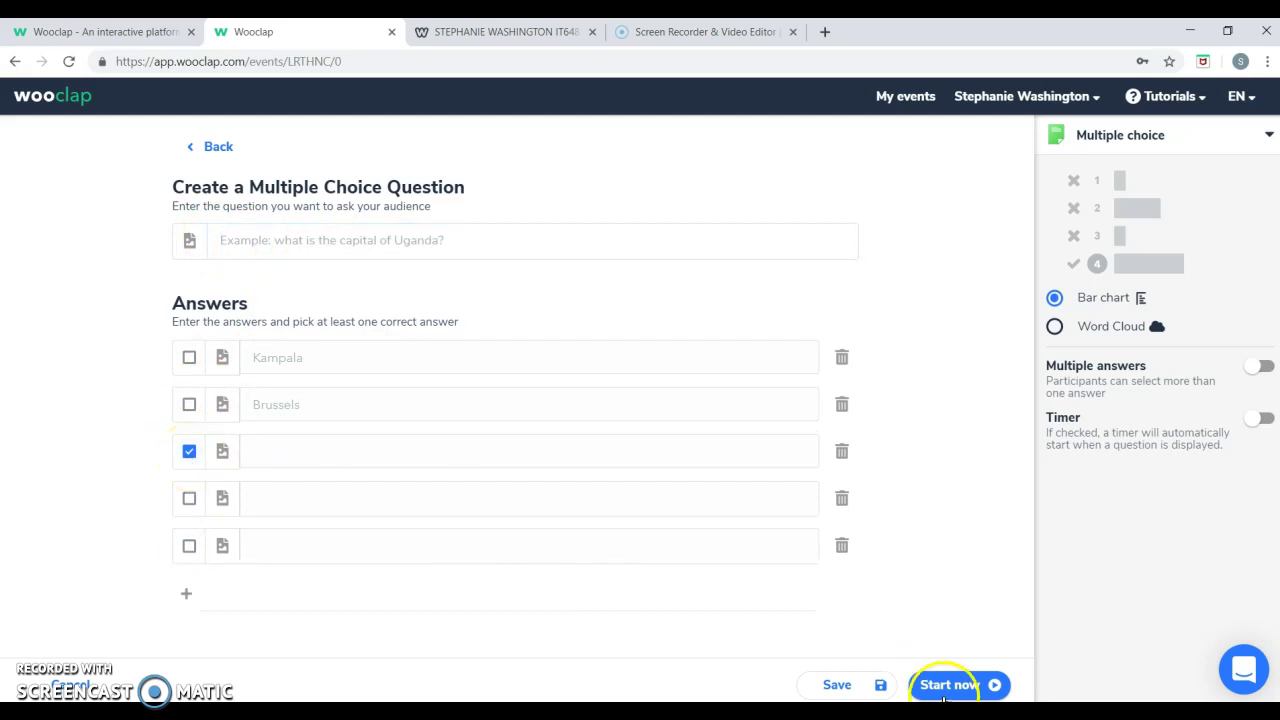
click(855, 684)
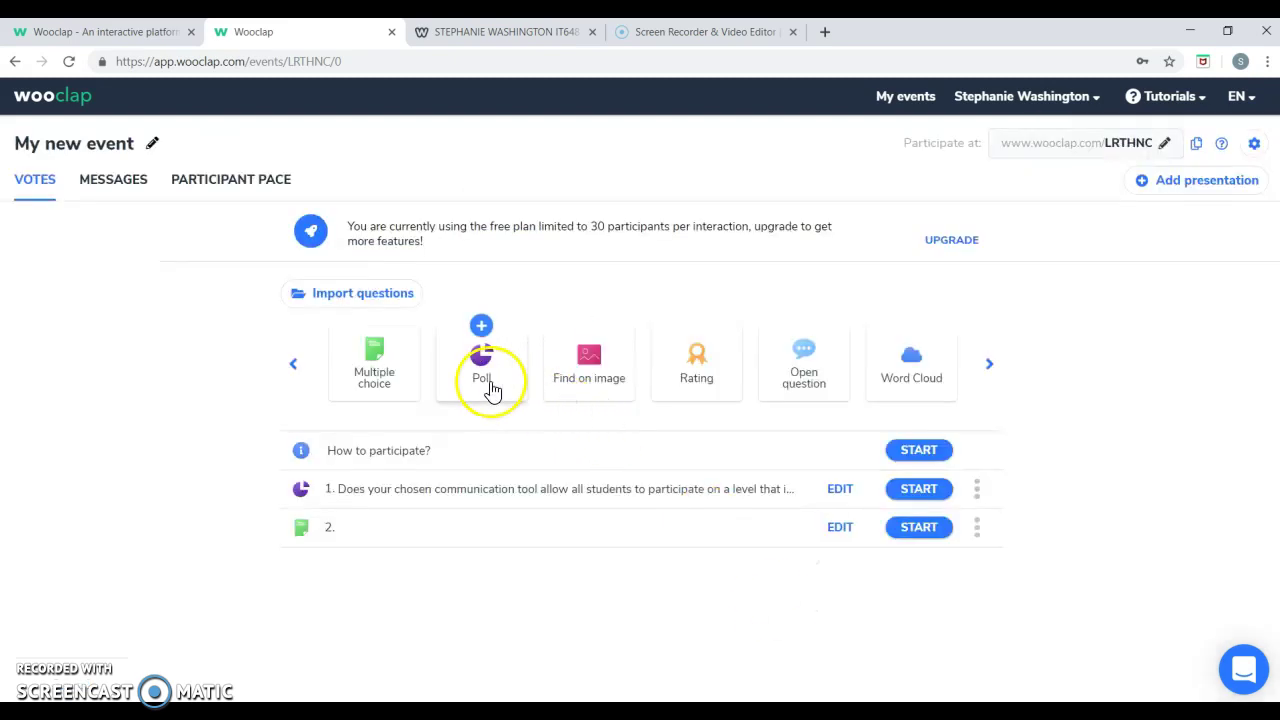
Start a new poll with four answer rows, leaving the question type unchanged.
click(490, 385)
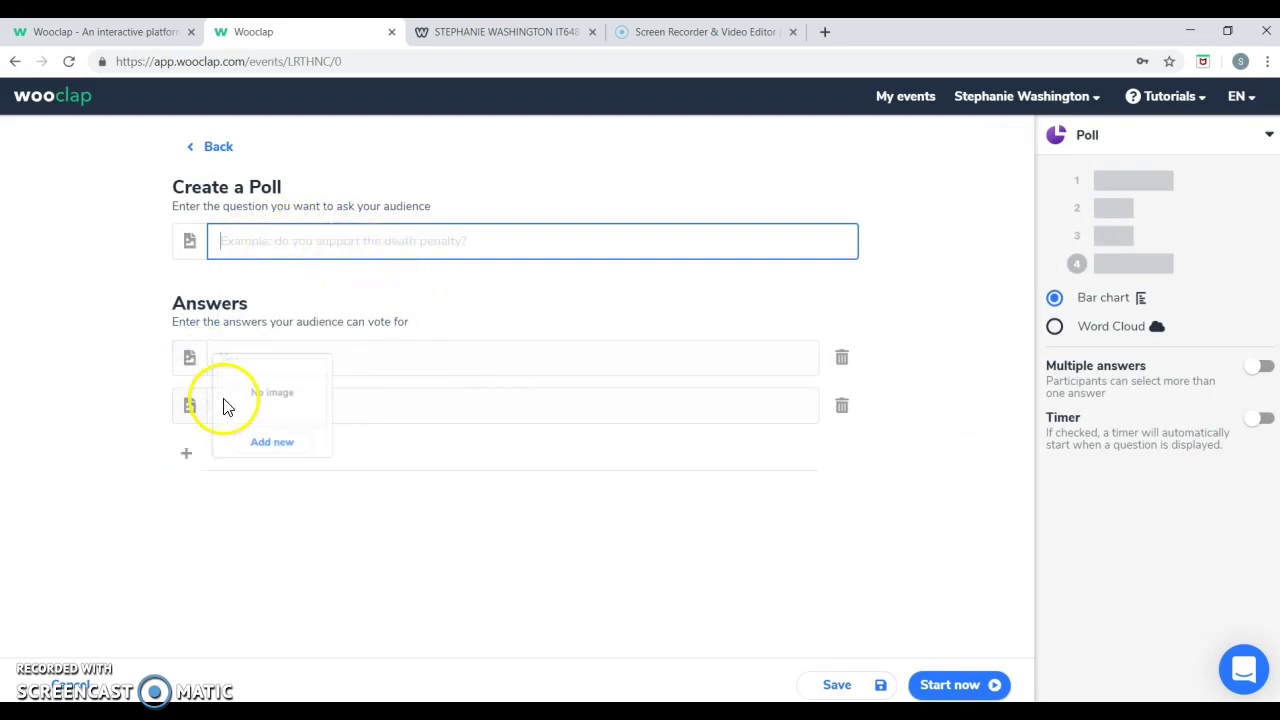
click(186, 454)
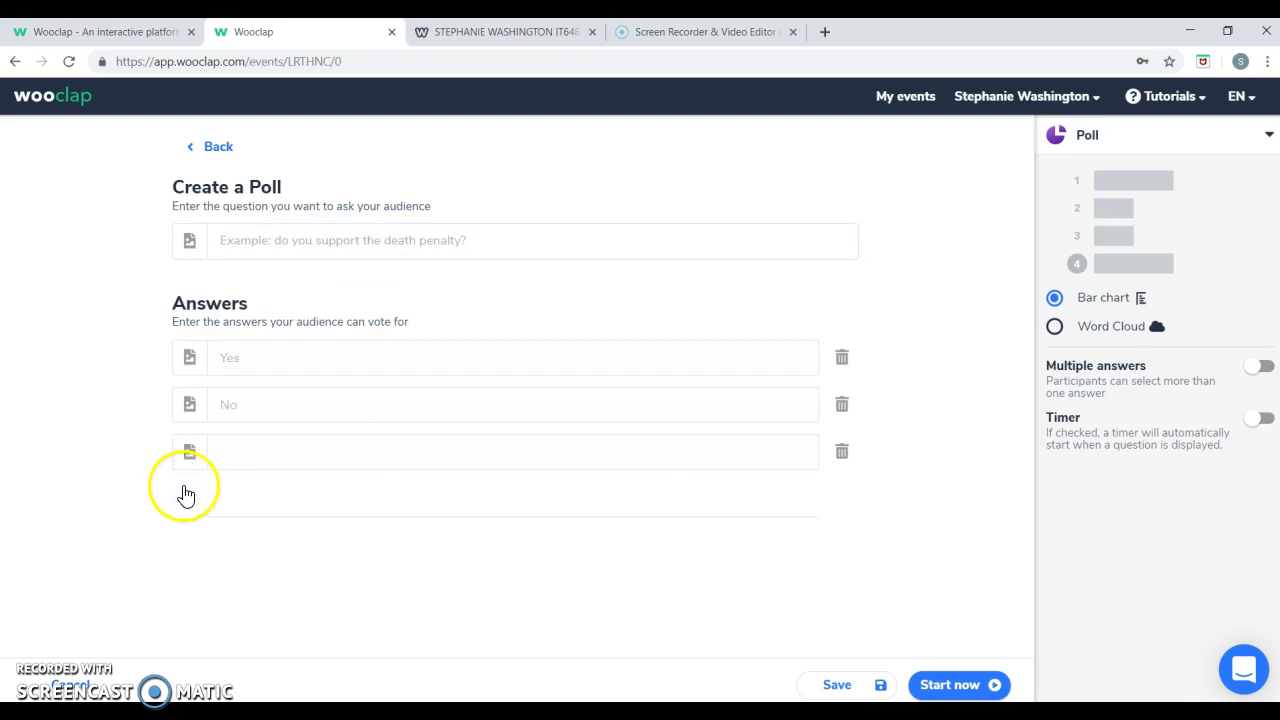
click(185, 495)
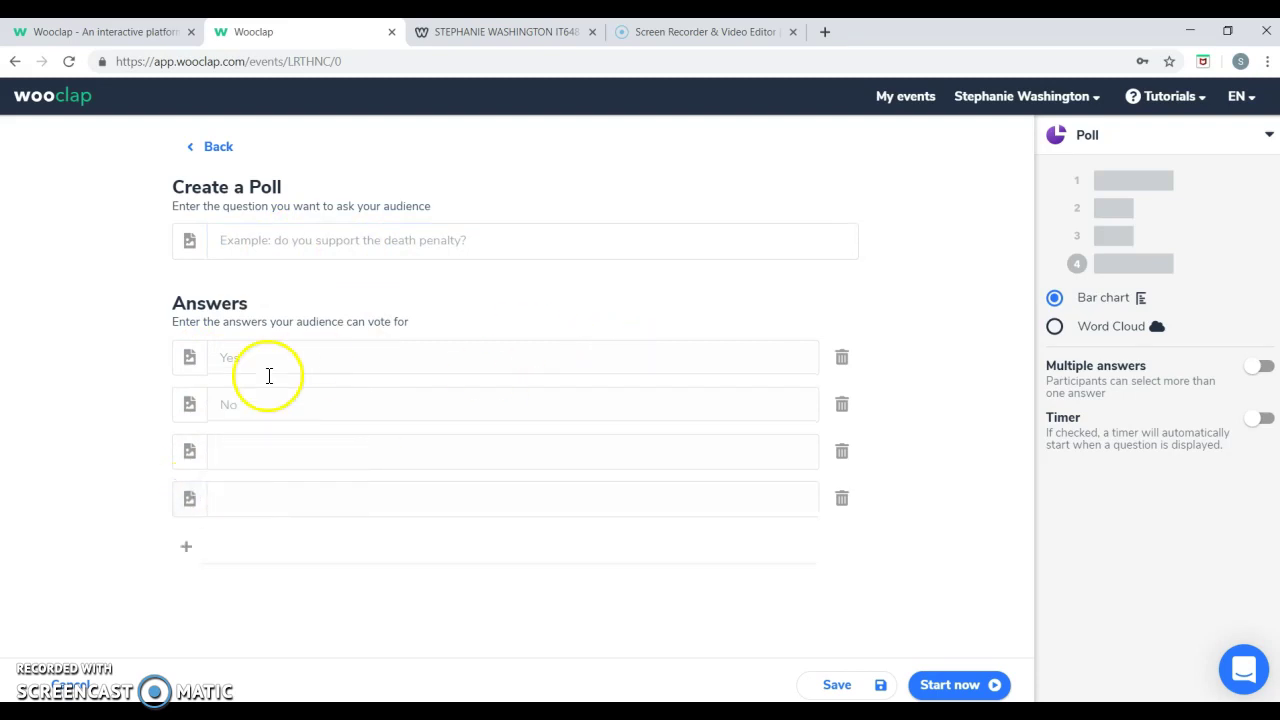
click(1155, 140)
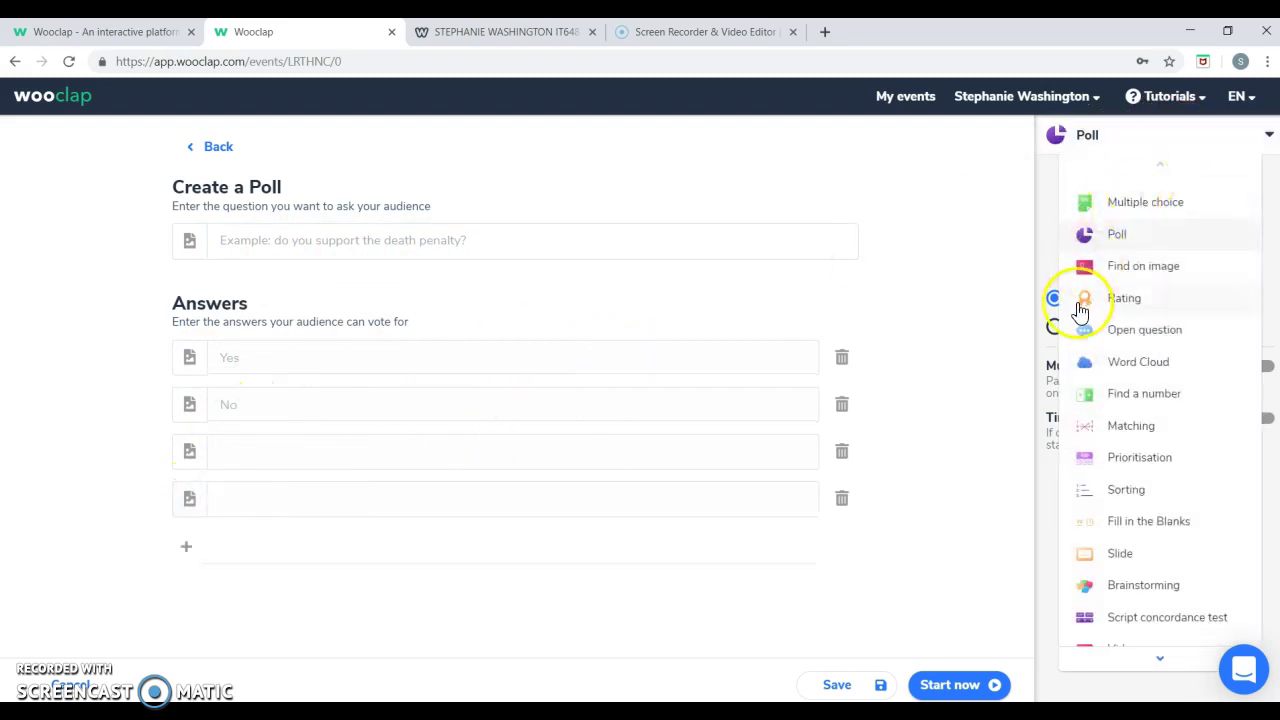
click(1268, 206)
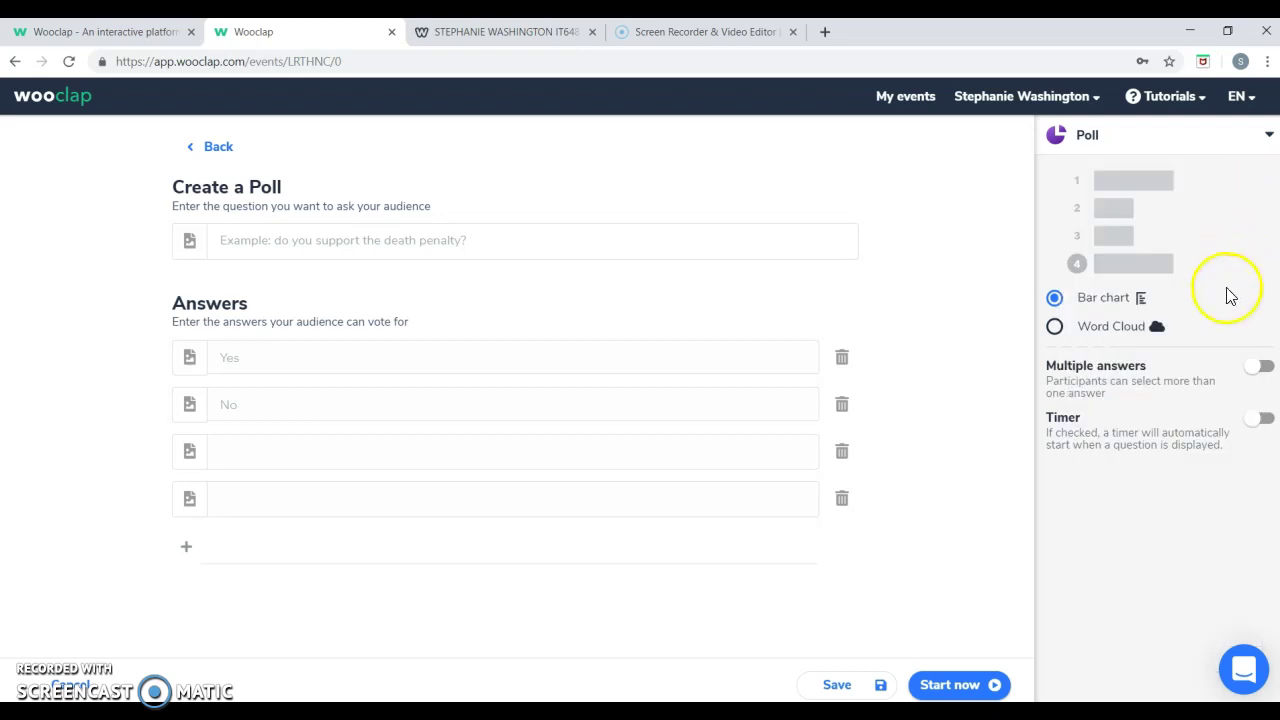
Toggle Multiple answers and Timer on and back off, then save the poll.
click(1251, 375)
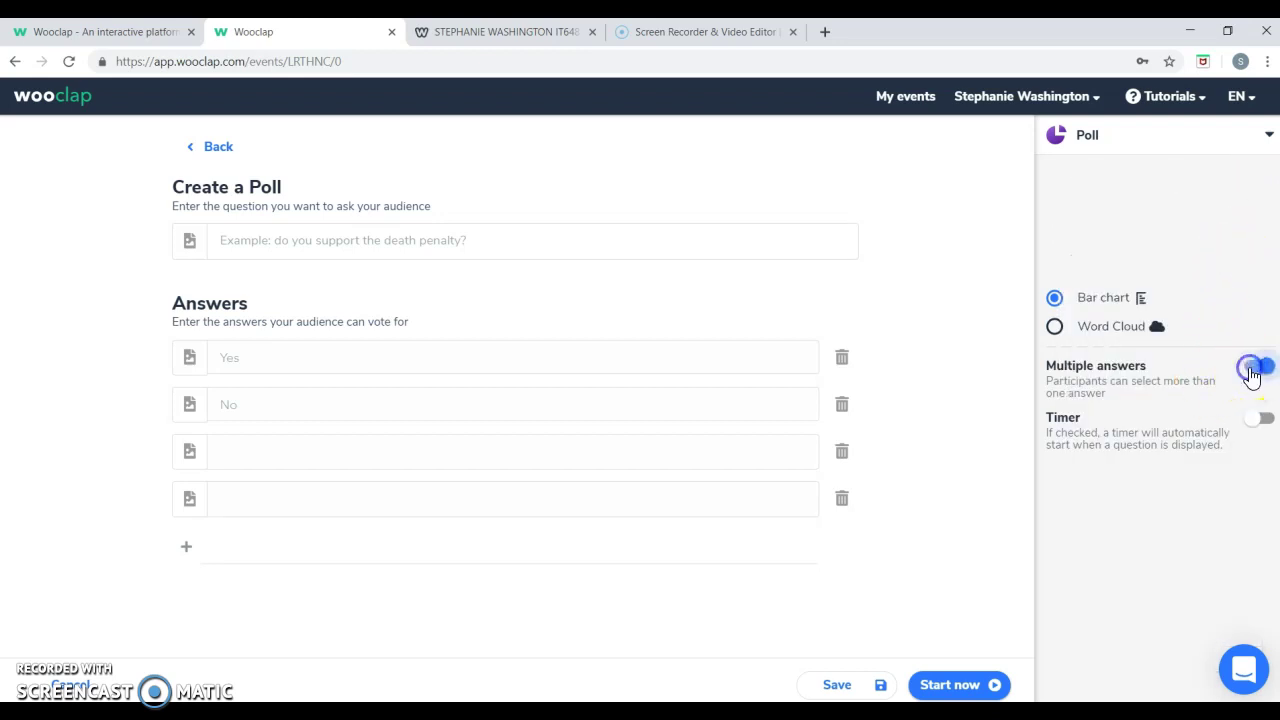
click(1251, 375)
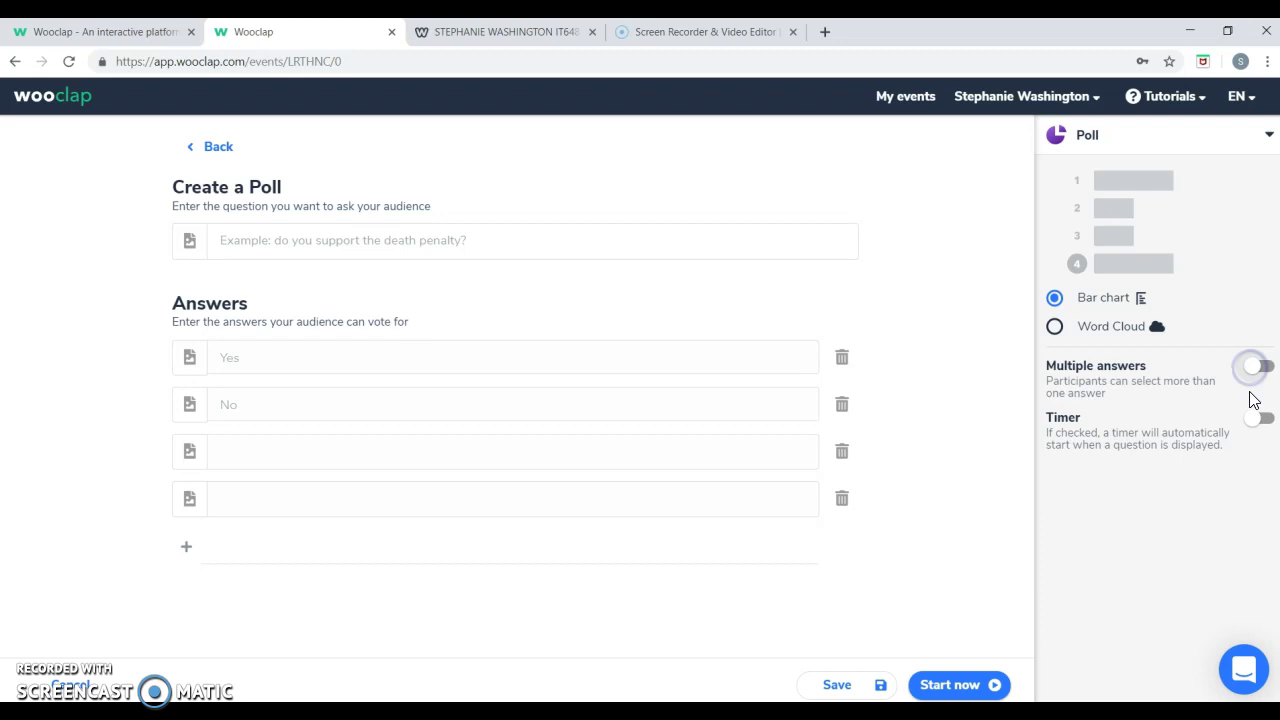
click(1257, 420)
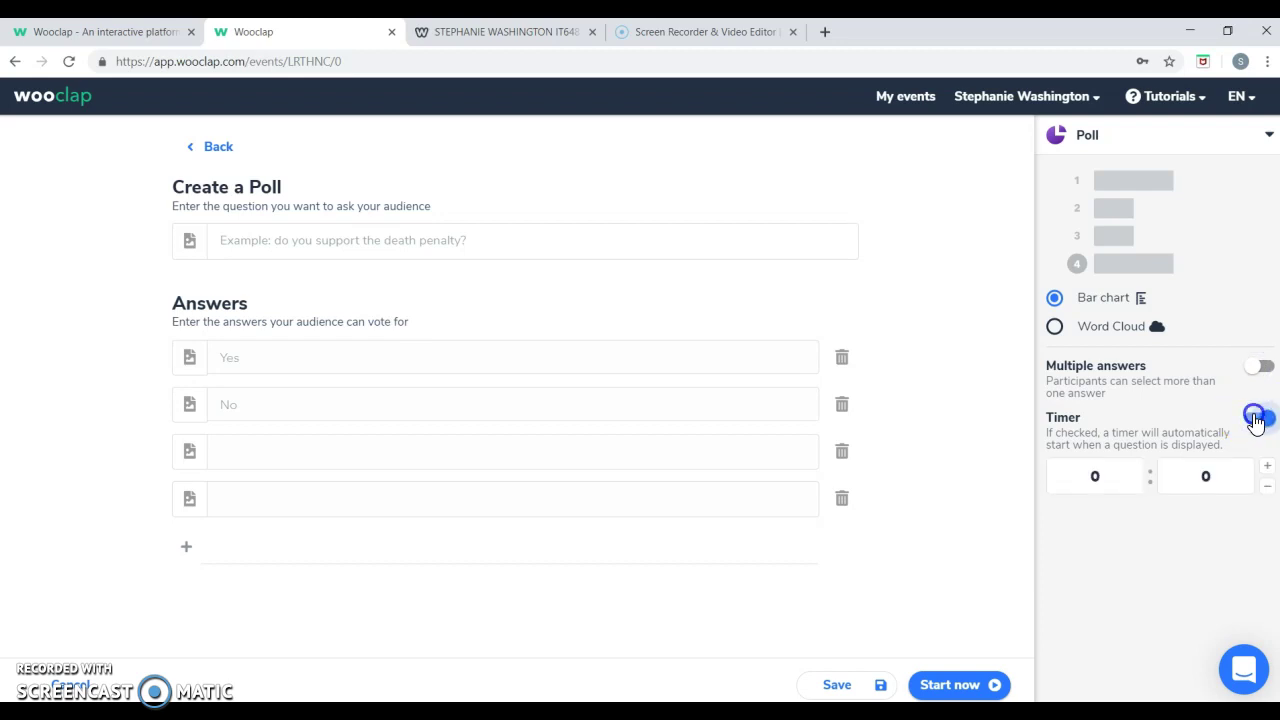
click(1257, 420)
click(856, 686)
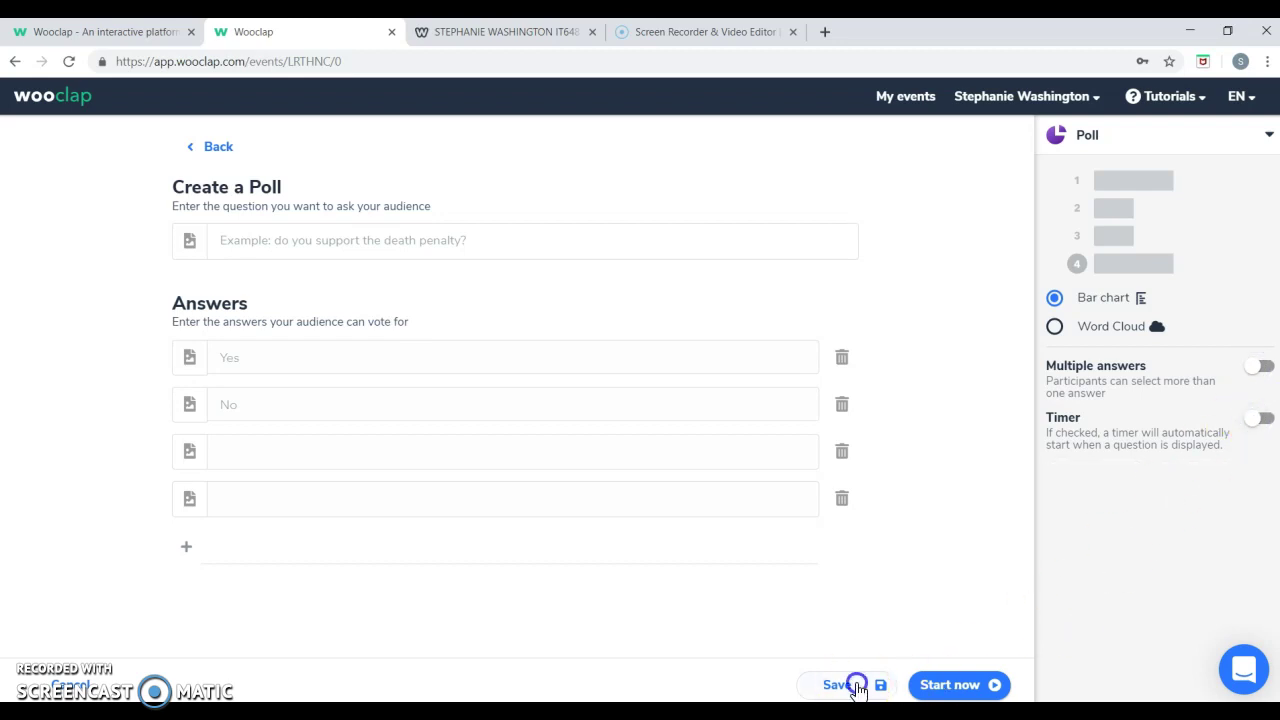
Start a Find on image question, hit the missing-image save error, and discard it.
click(571, 380)
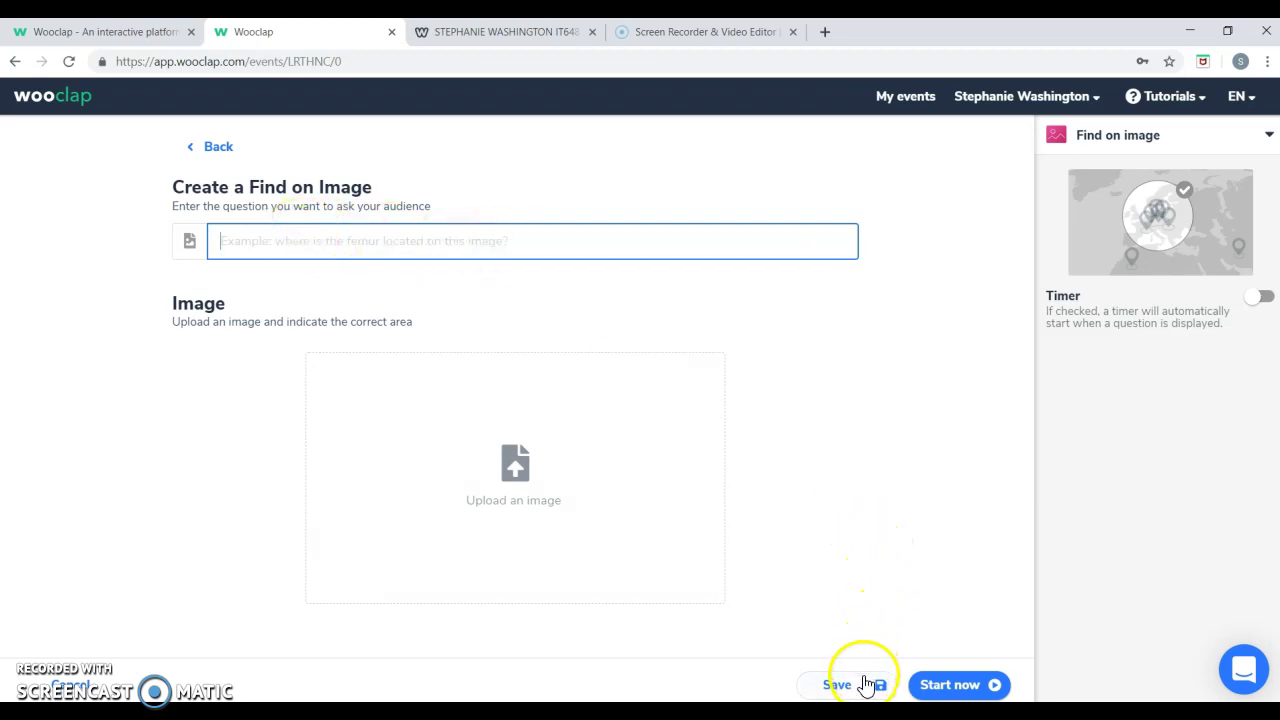
click(414, 598)
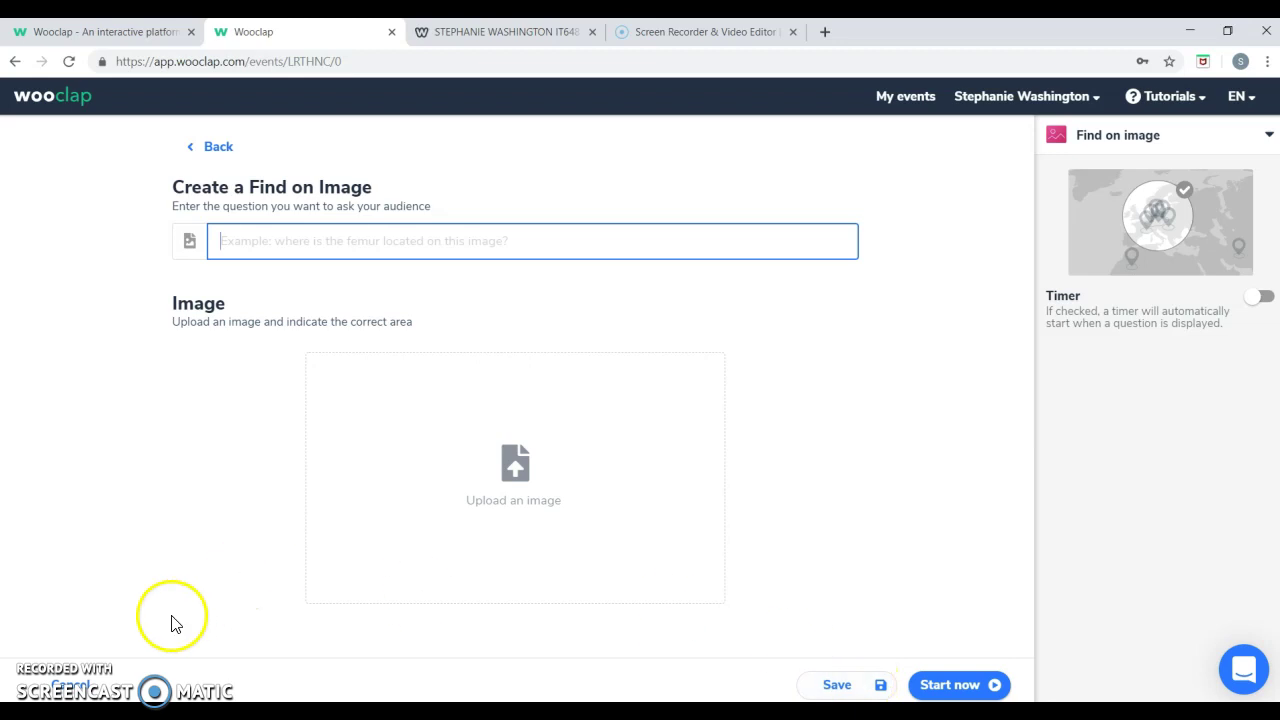
click(840, 686)
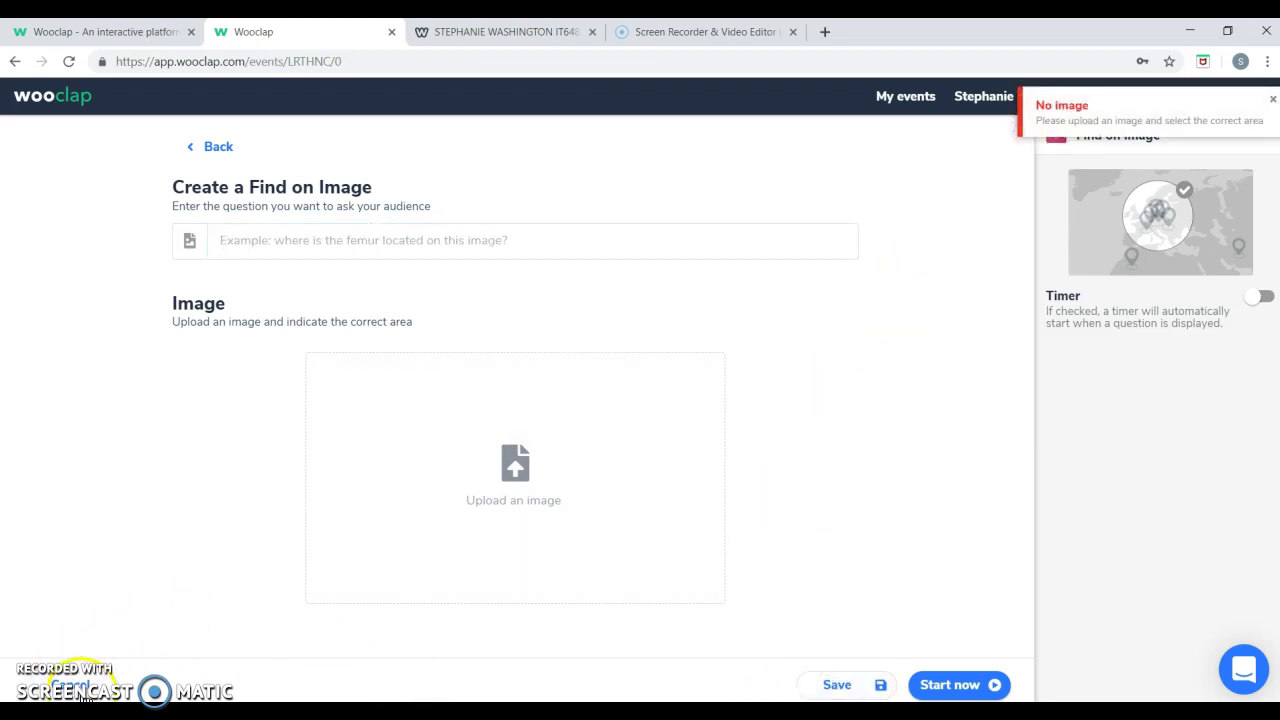
click(84, 694)
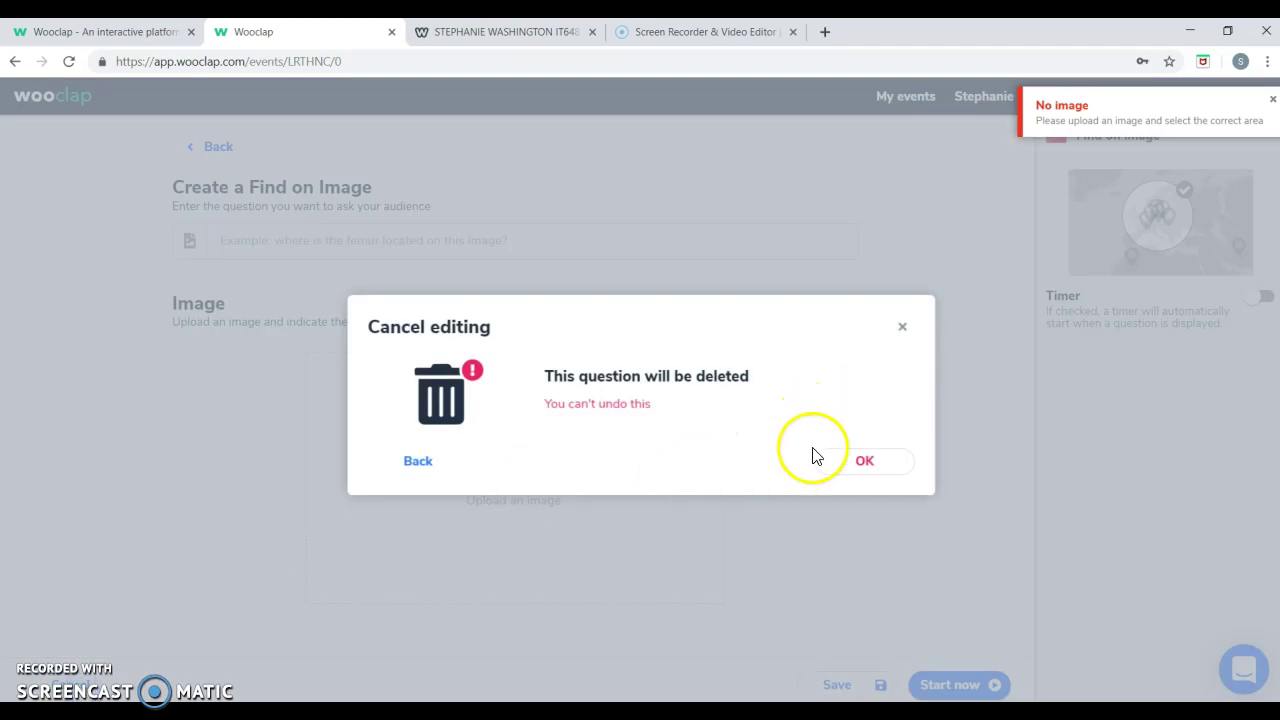
click(847, 461)
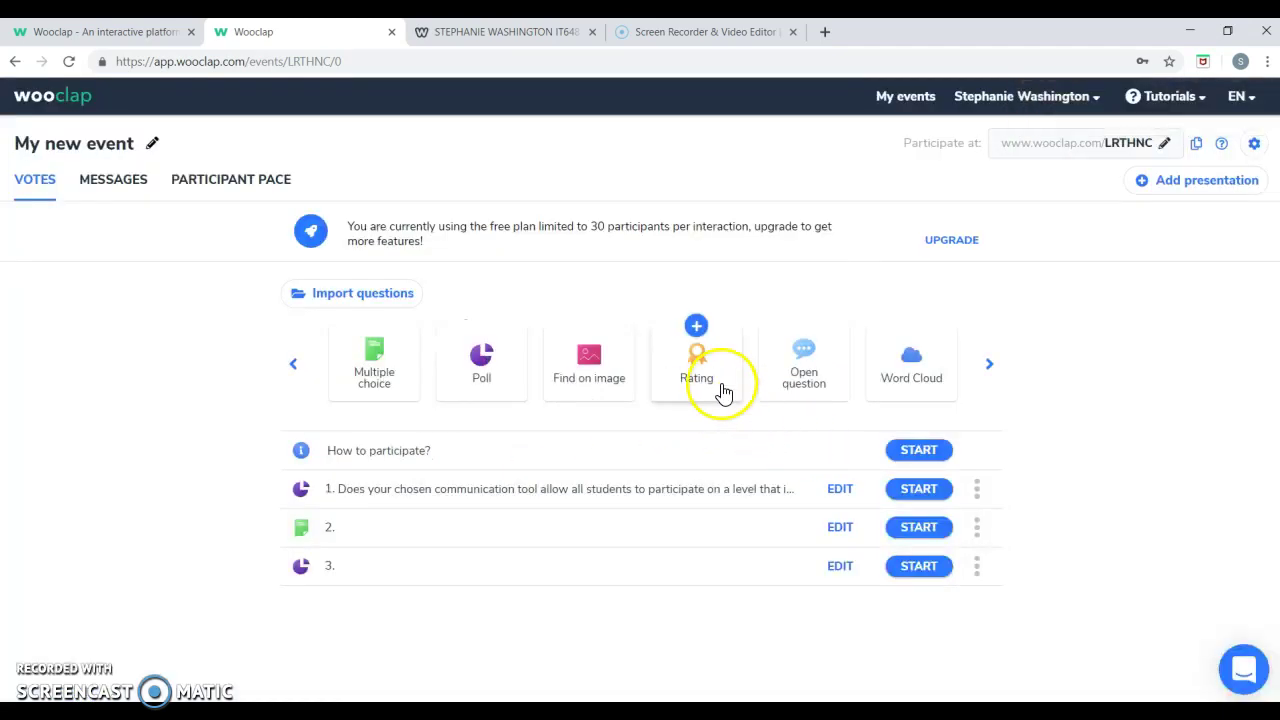
Save a blank Rating question with the default maximum score of 5 as item 4.
click(722, 388)
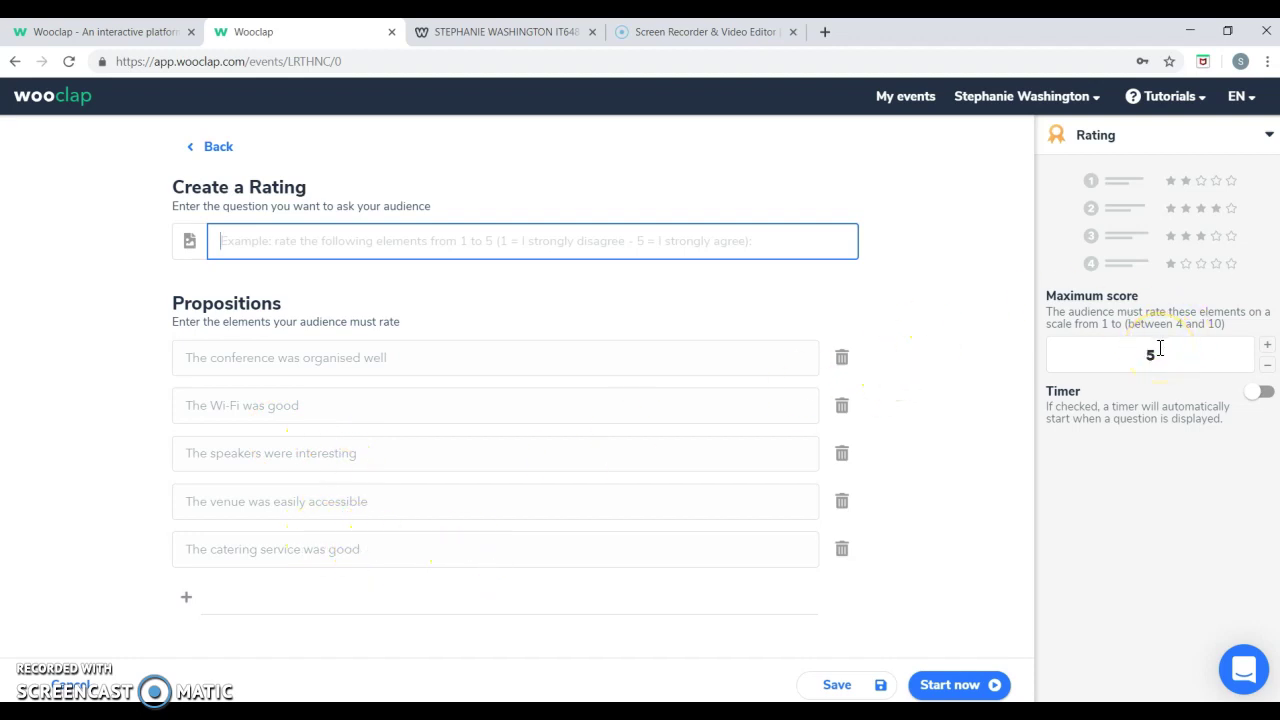
click(862, 688)
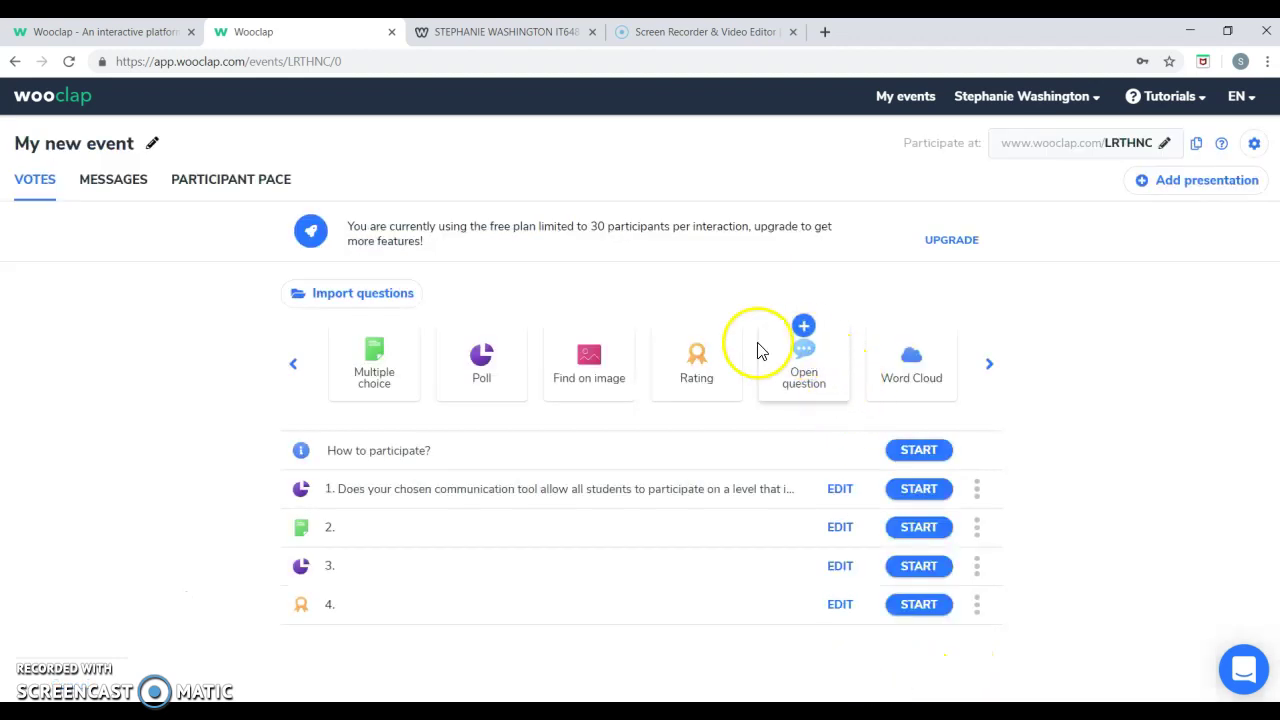
Save a blank Open question in List display as item 5.
click(803, 372)
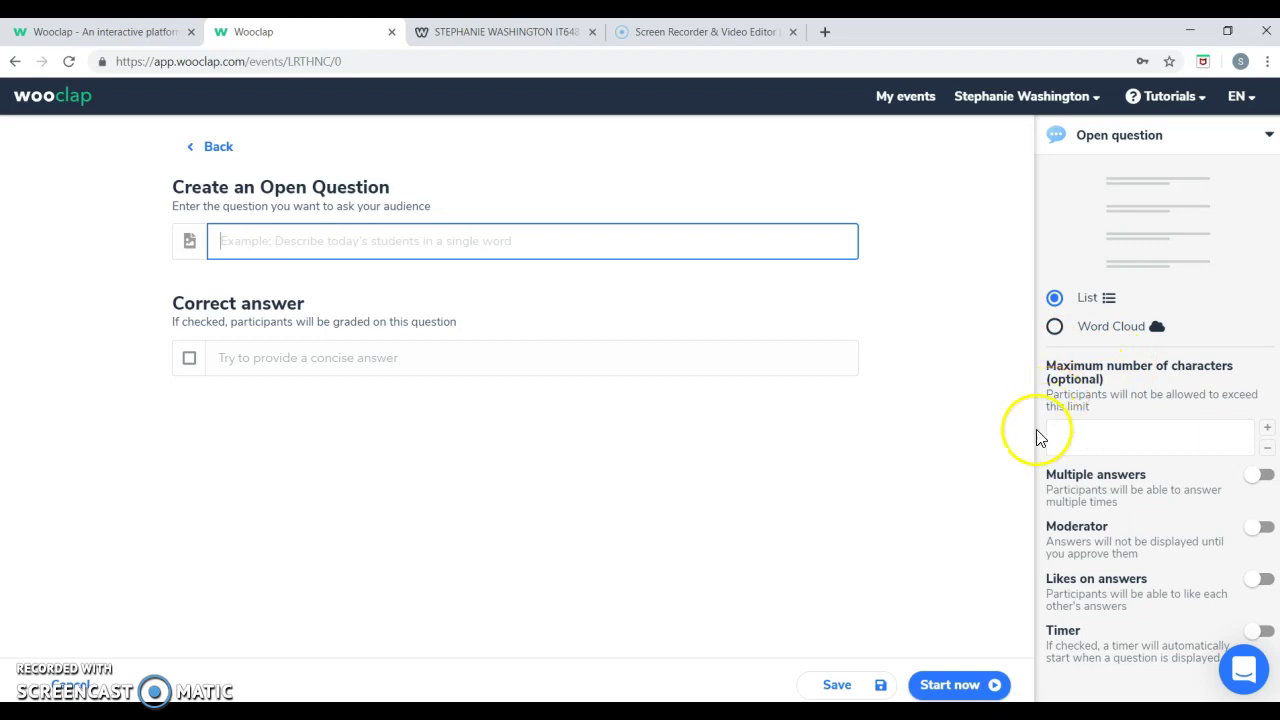
click(845, 683)
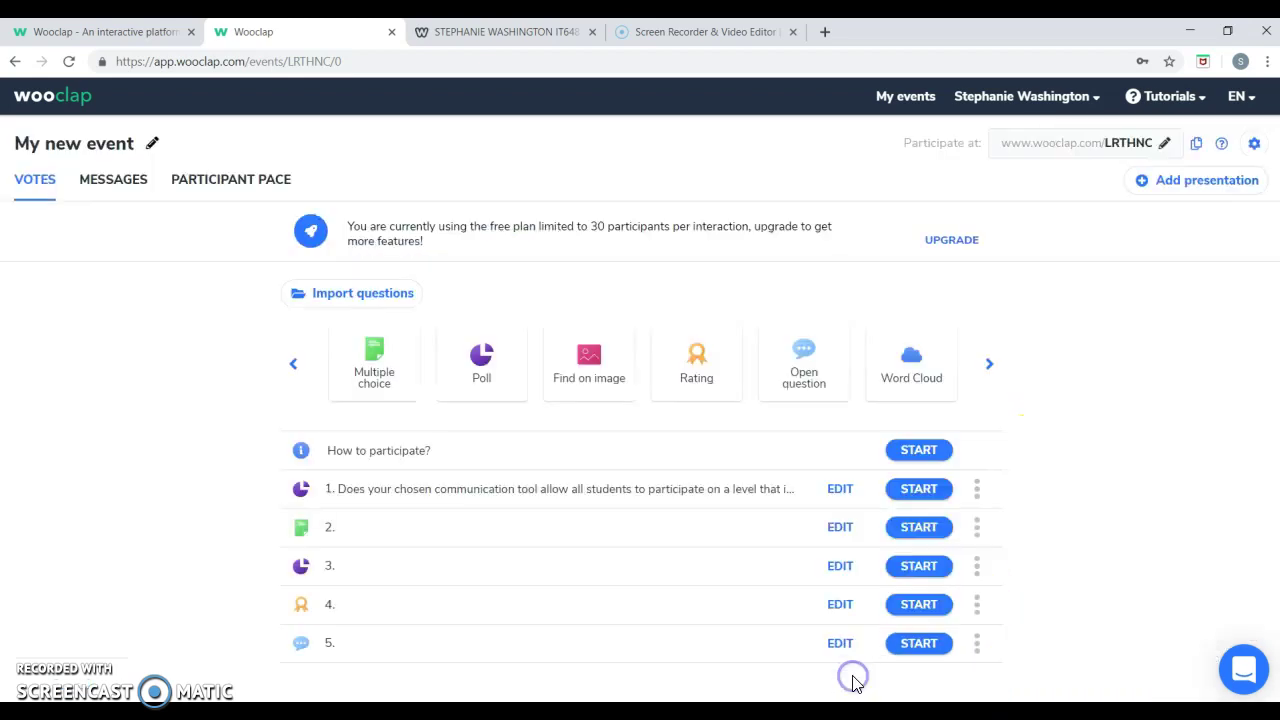
Save a blank Word Cloud question with multiple answers on as item 6.
click(912, 392)
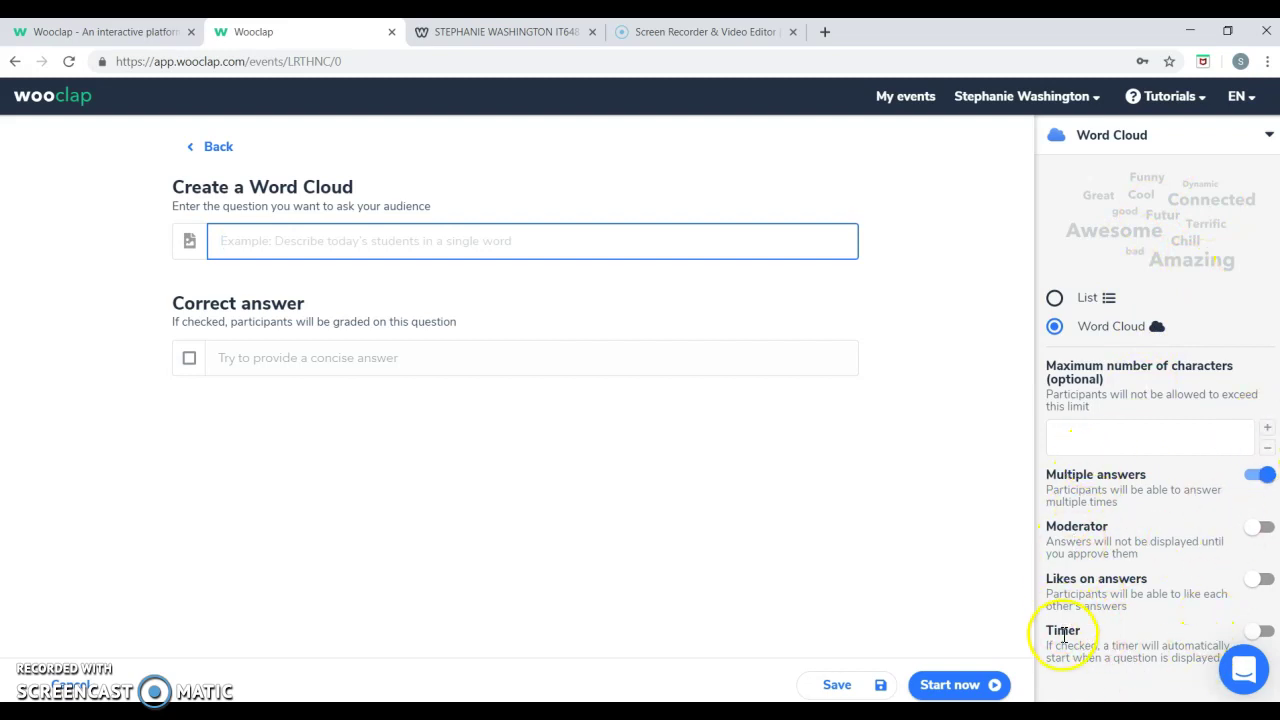
click(850, 686)
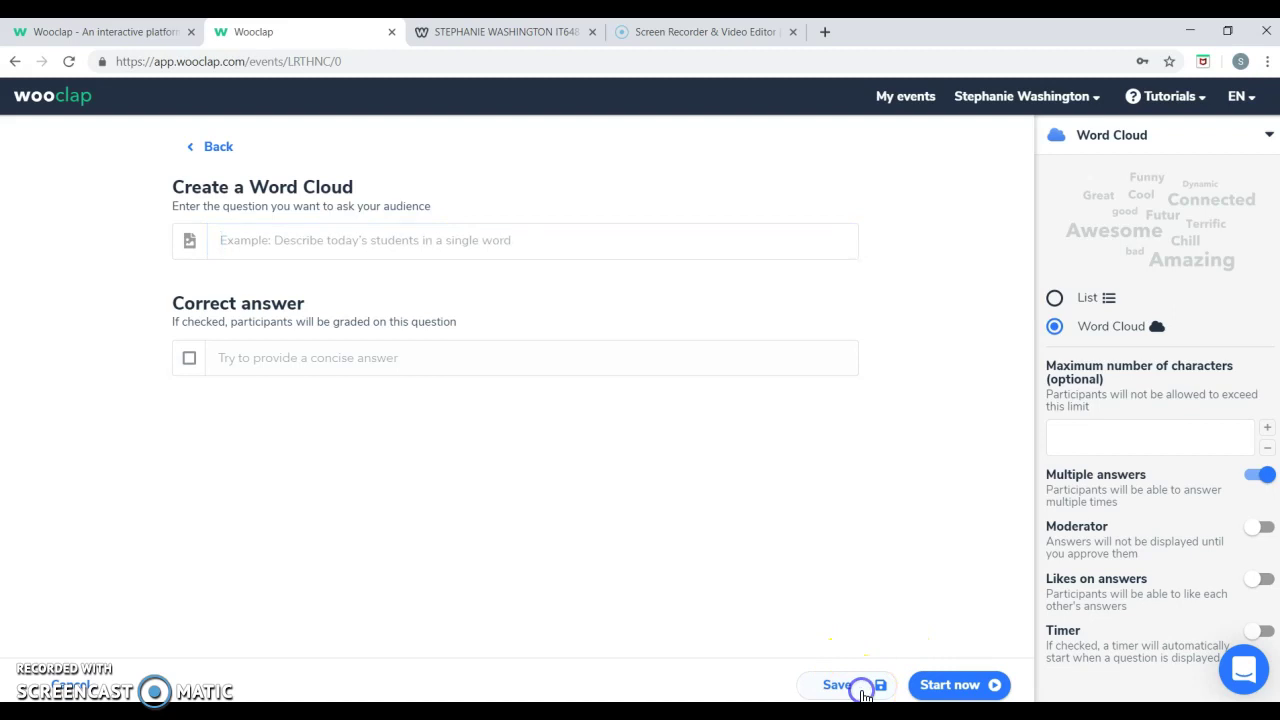
Save a blank Find a Number question to the event.
click(988, 365)
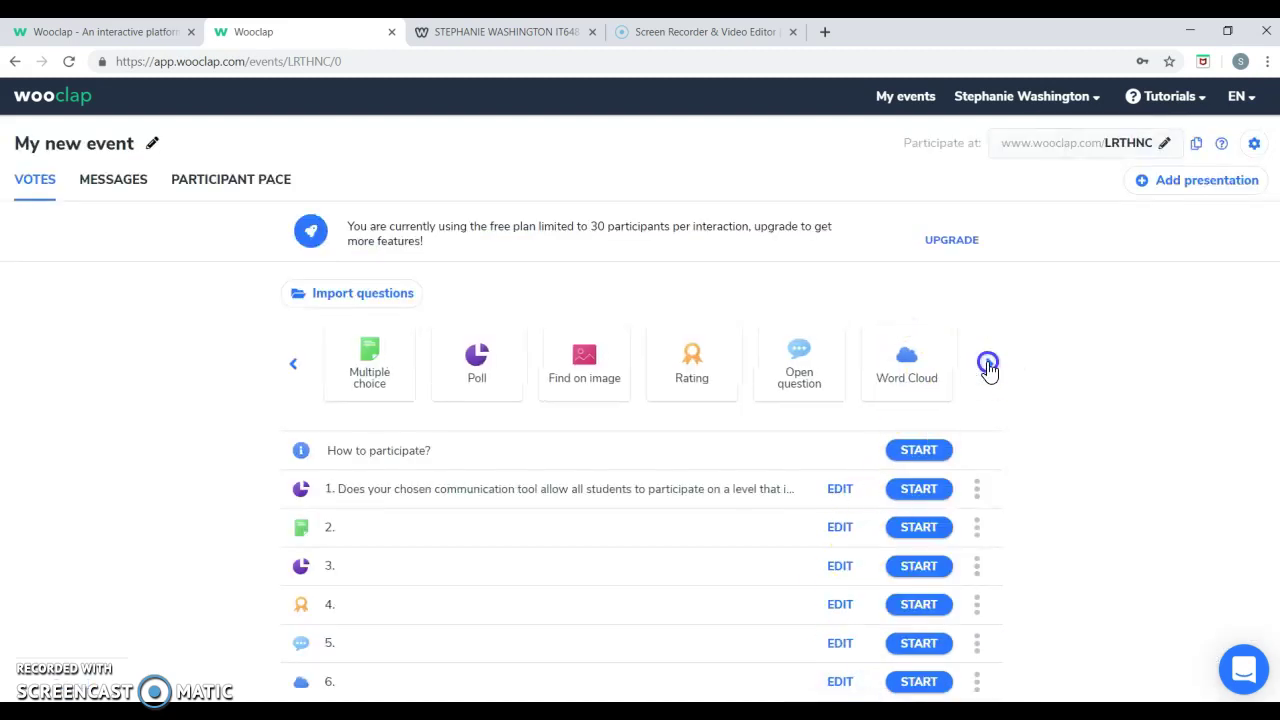
click(626, 372)
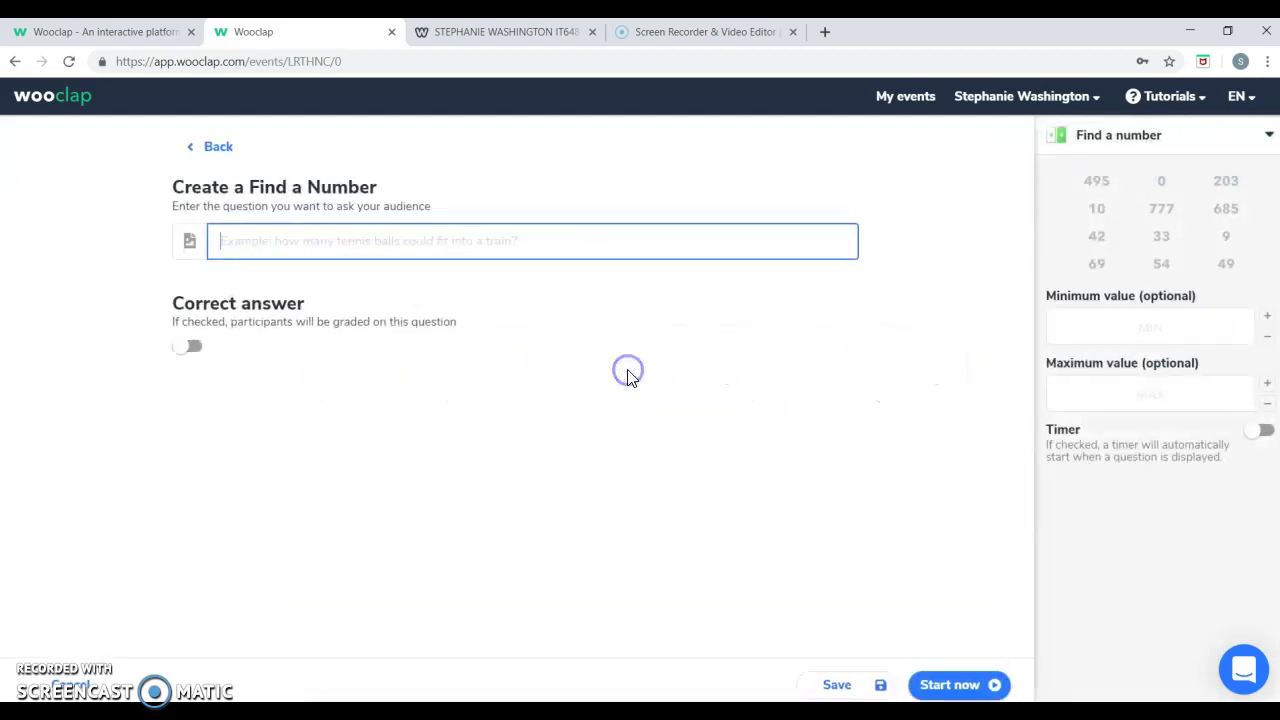
click(488, 245)
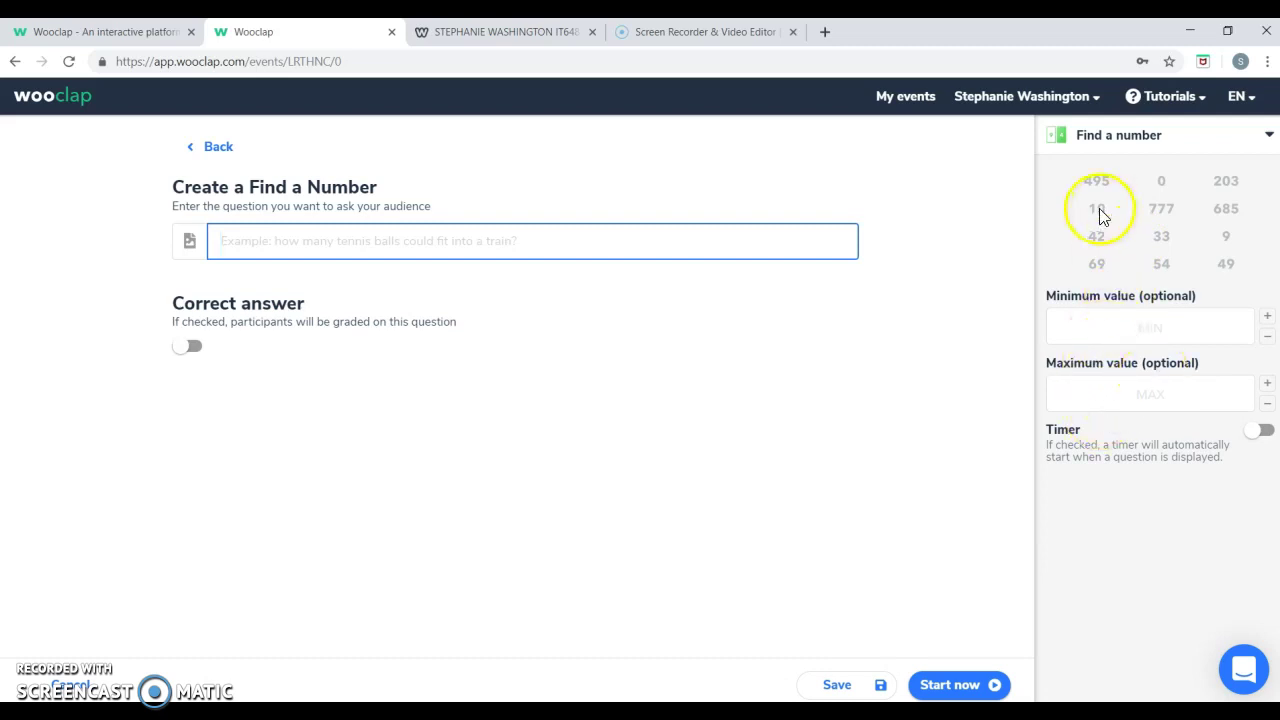
click(873, 682)
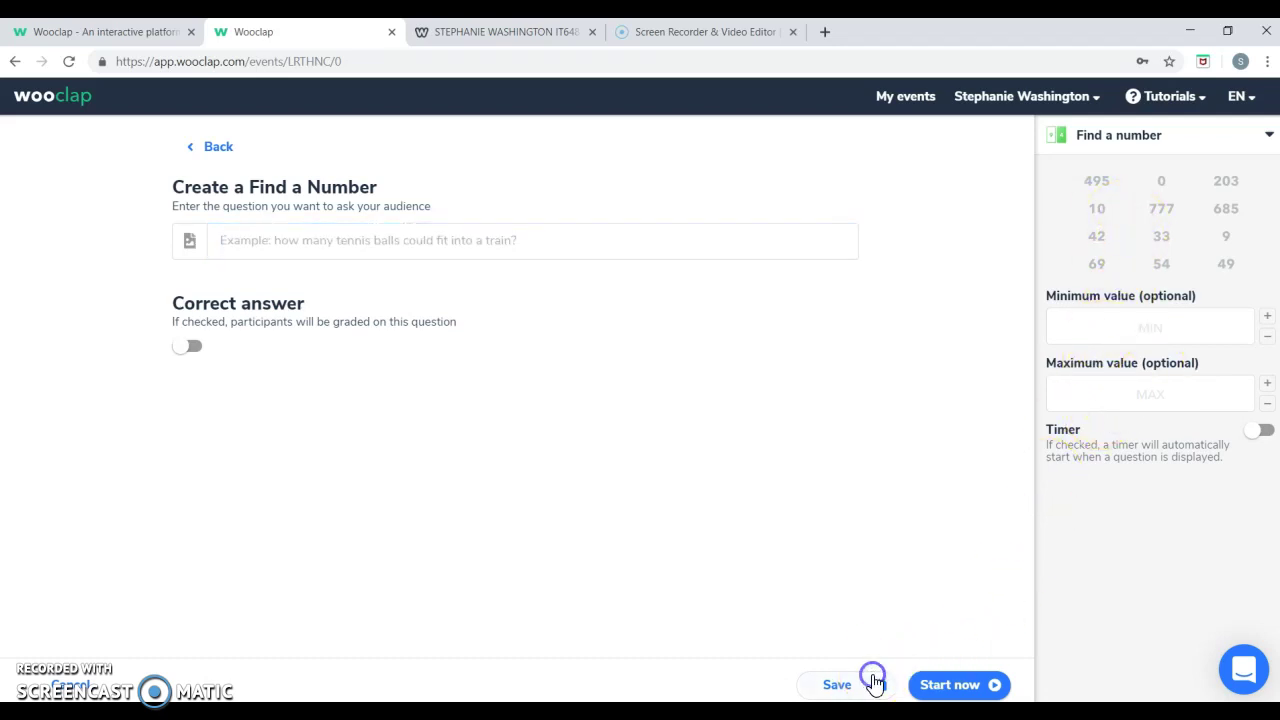
Start a Matching question with five rows, then discard it after the empty-propositions error.
click(988, 365)
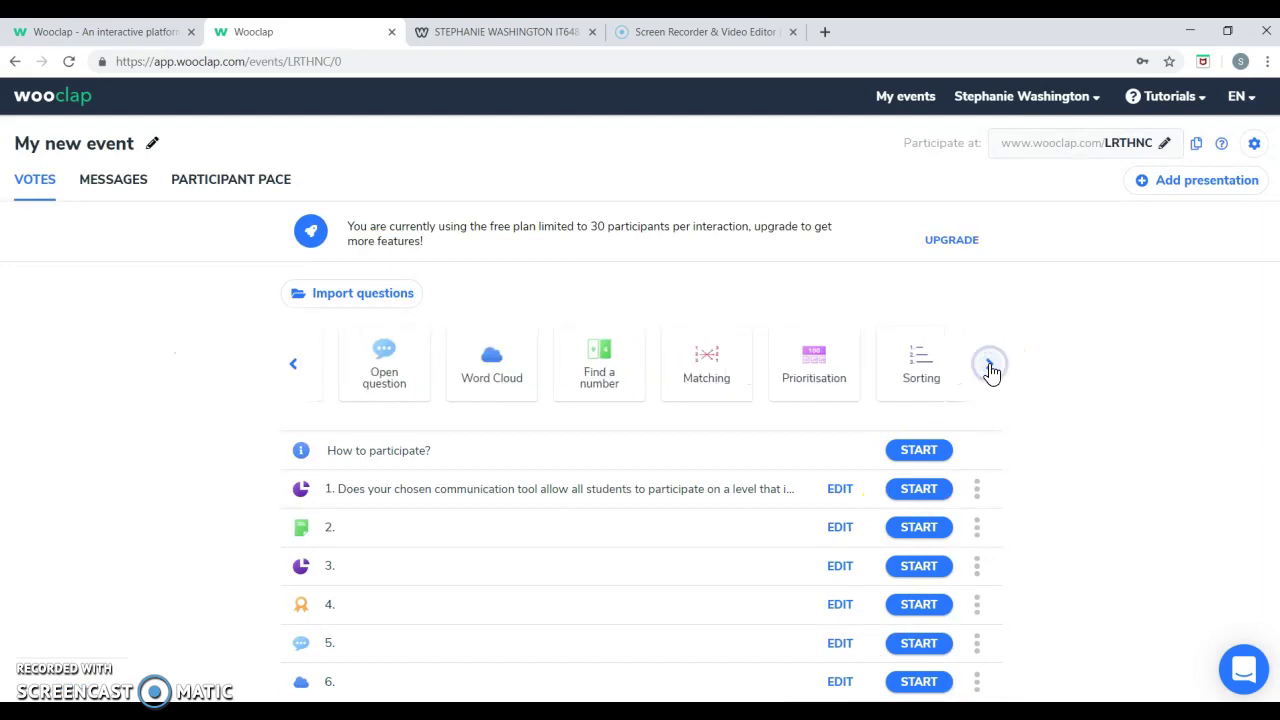
click(708, 392)
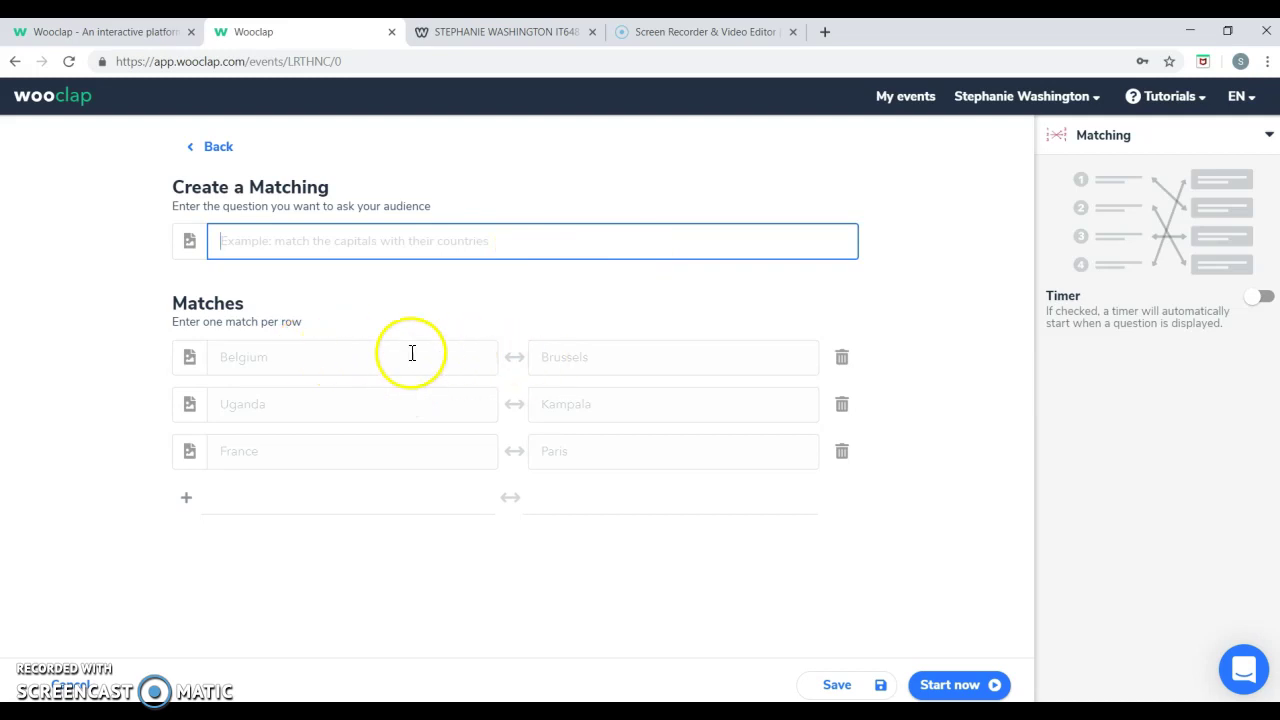
click(183, 499)
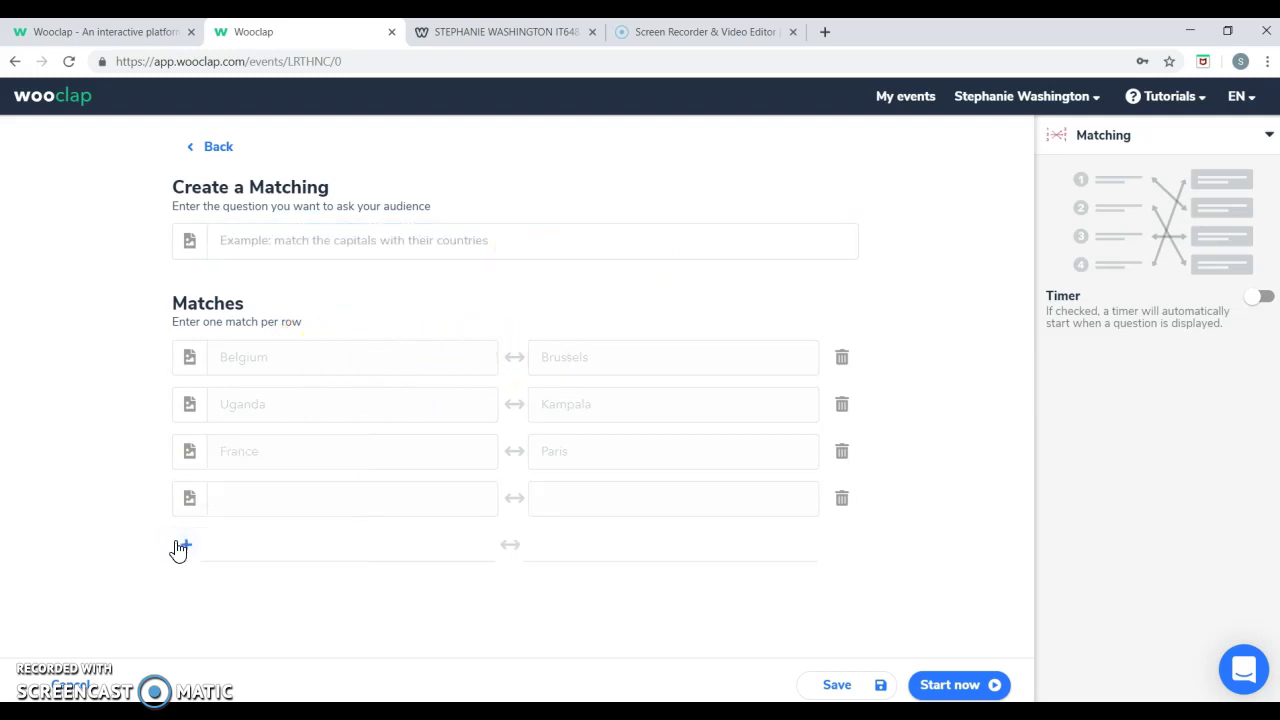
click(181, 547)
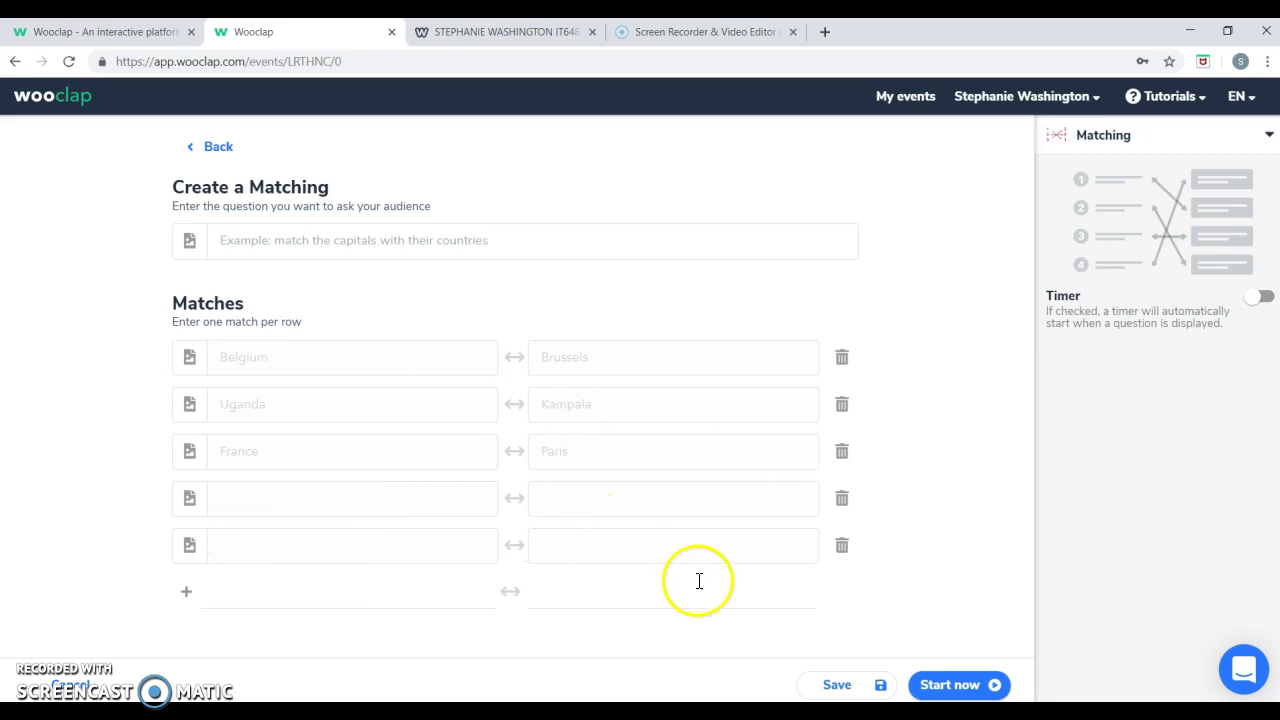
click(866, 686)
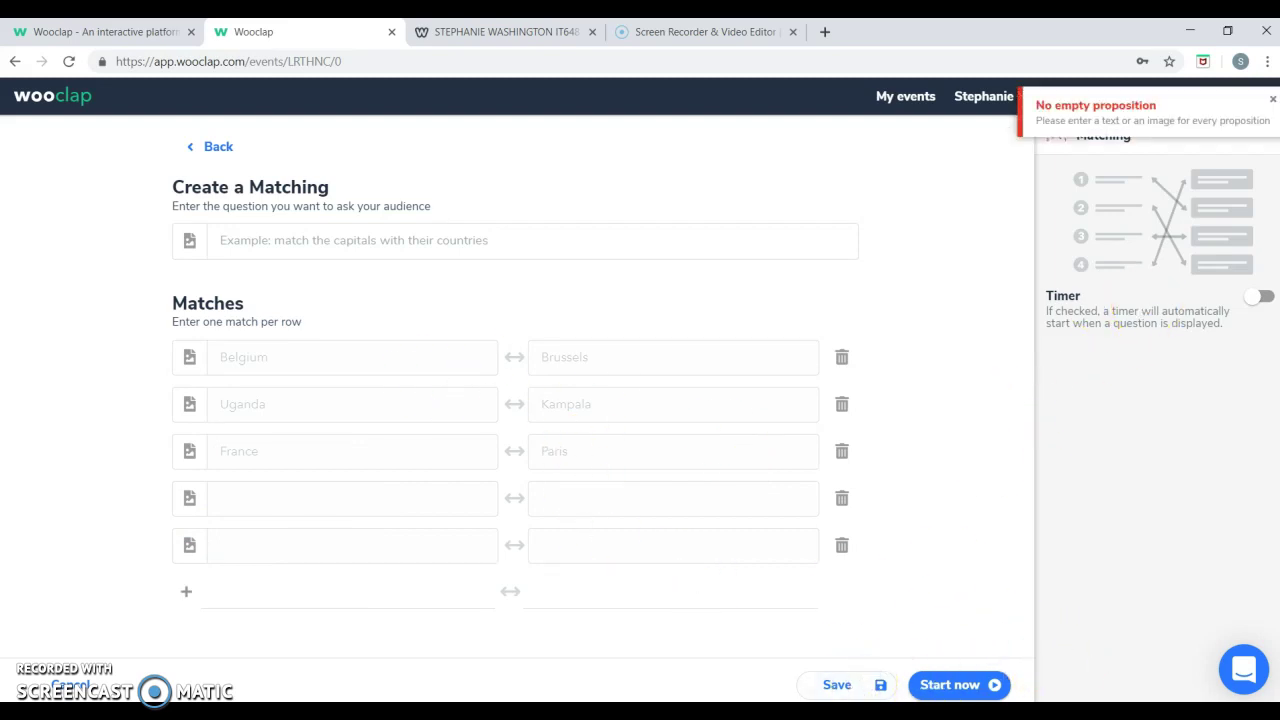
click(82, 688)
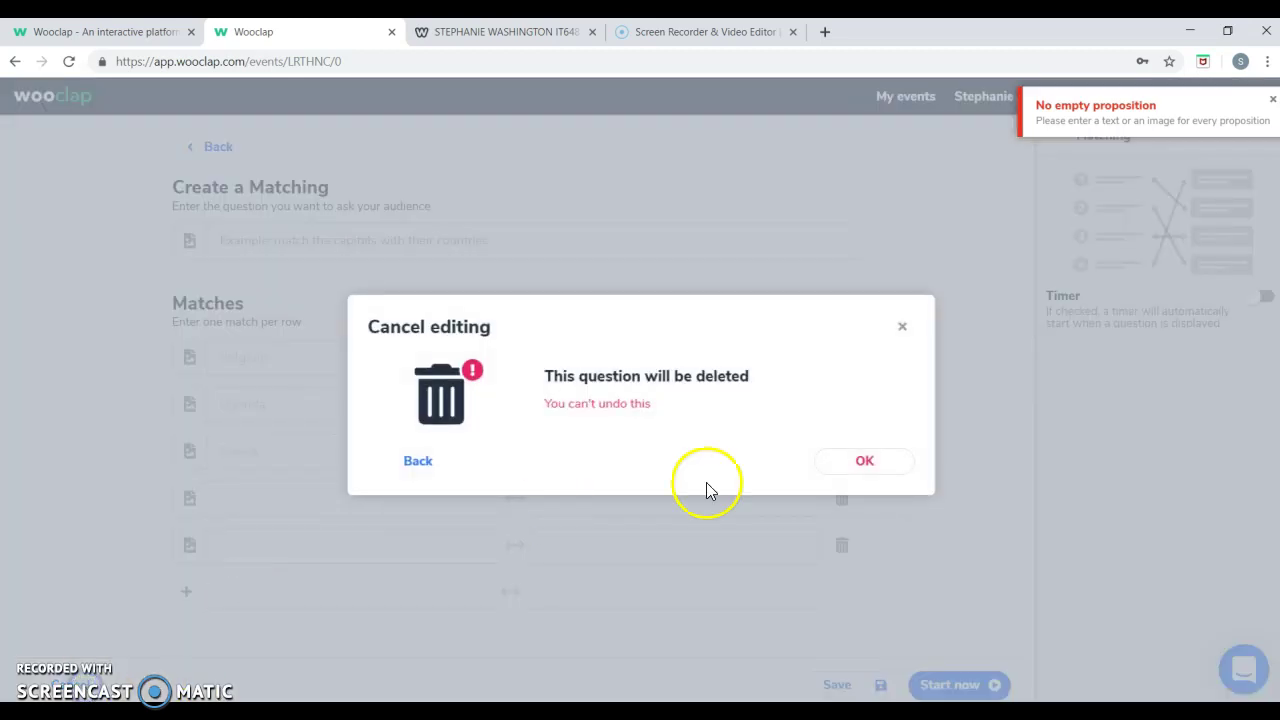
click(886, 466)
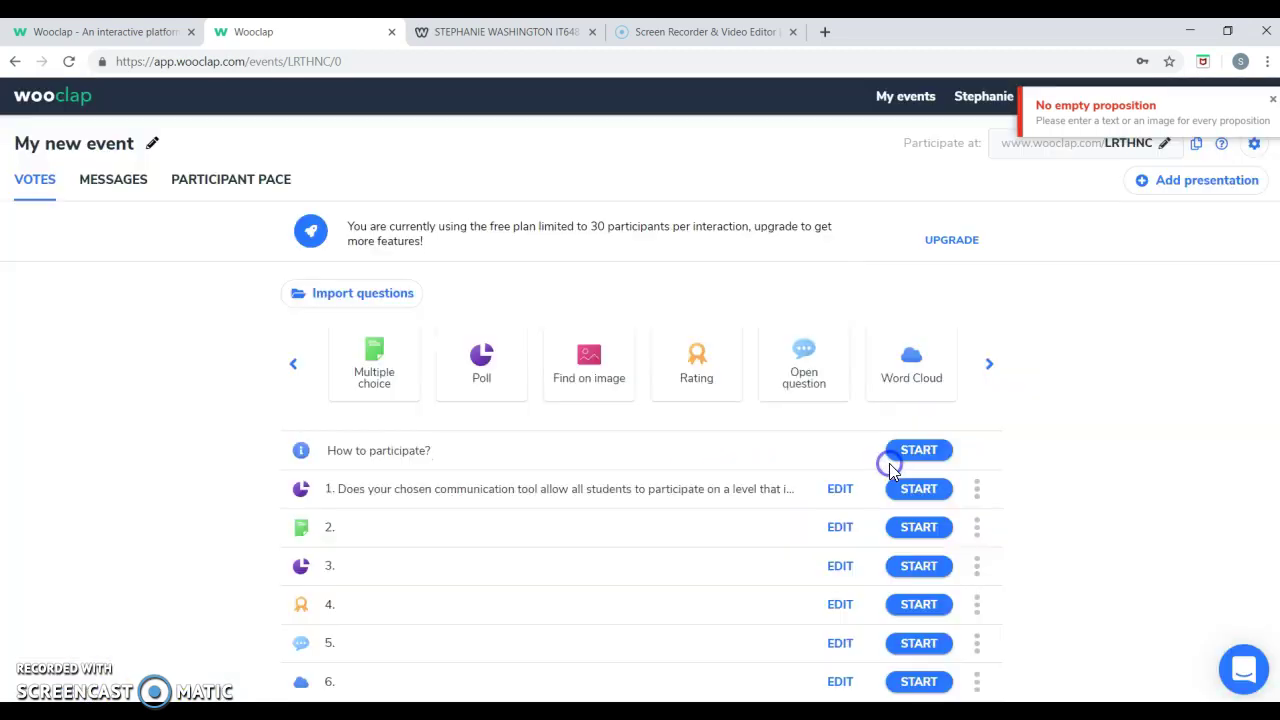
Save a blank Prioritisation question to the event.
click(986, 365)
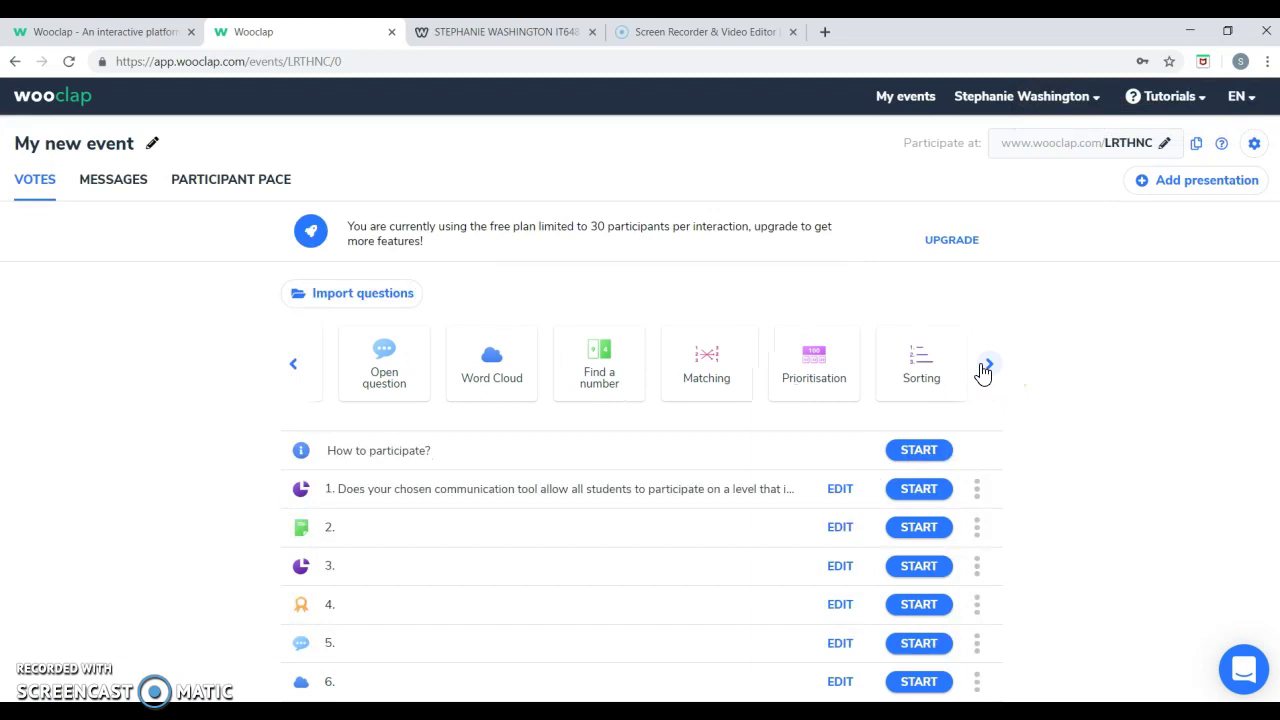
click(836, 371)
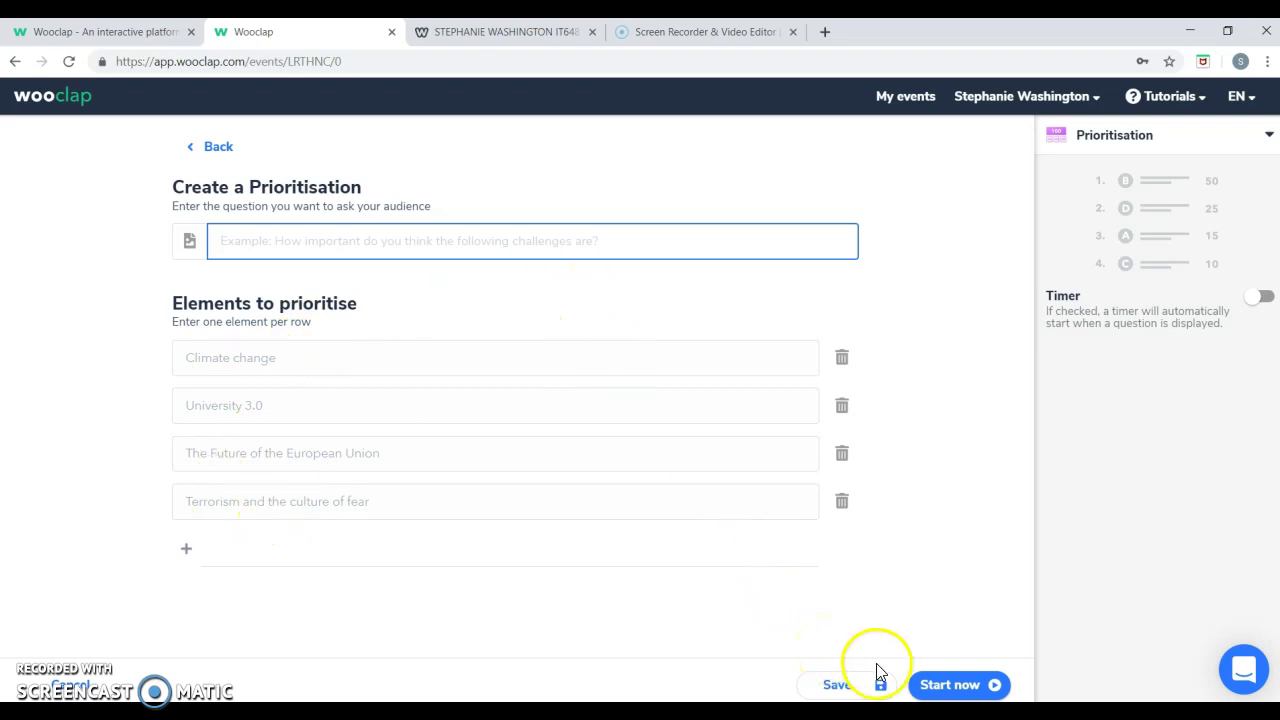
click(826, 685)
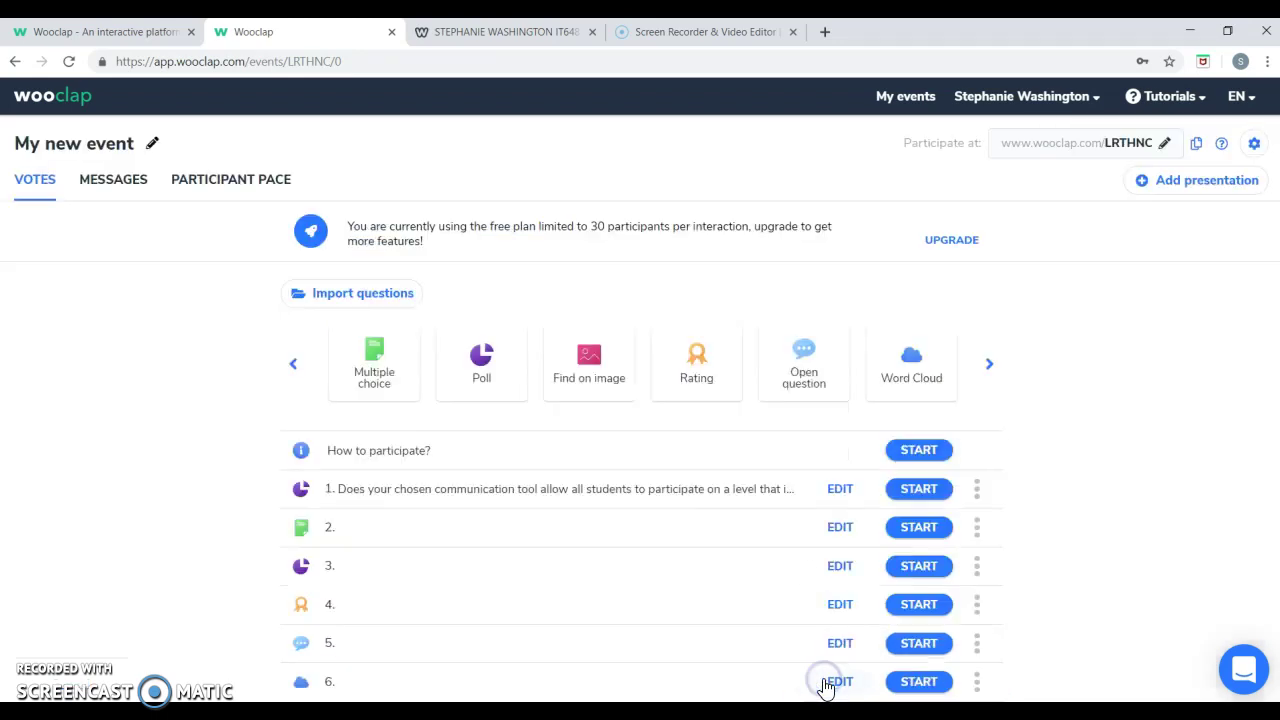
Start a Sorting question, then cancel and delete it unsaved.
click(993, 368)
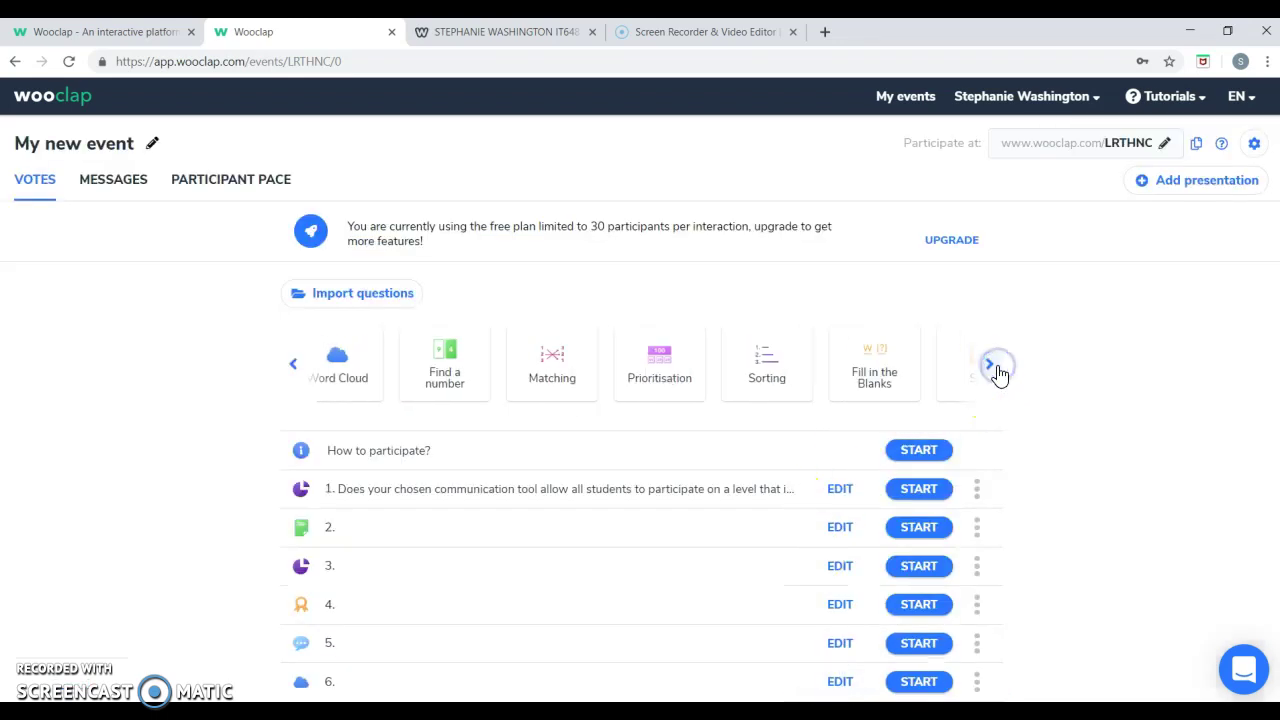
click(694, 357)
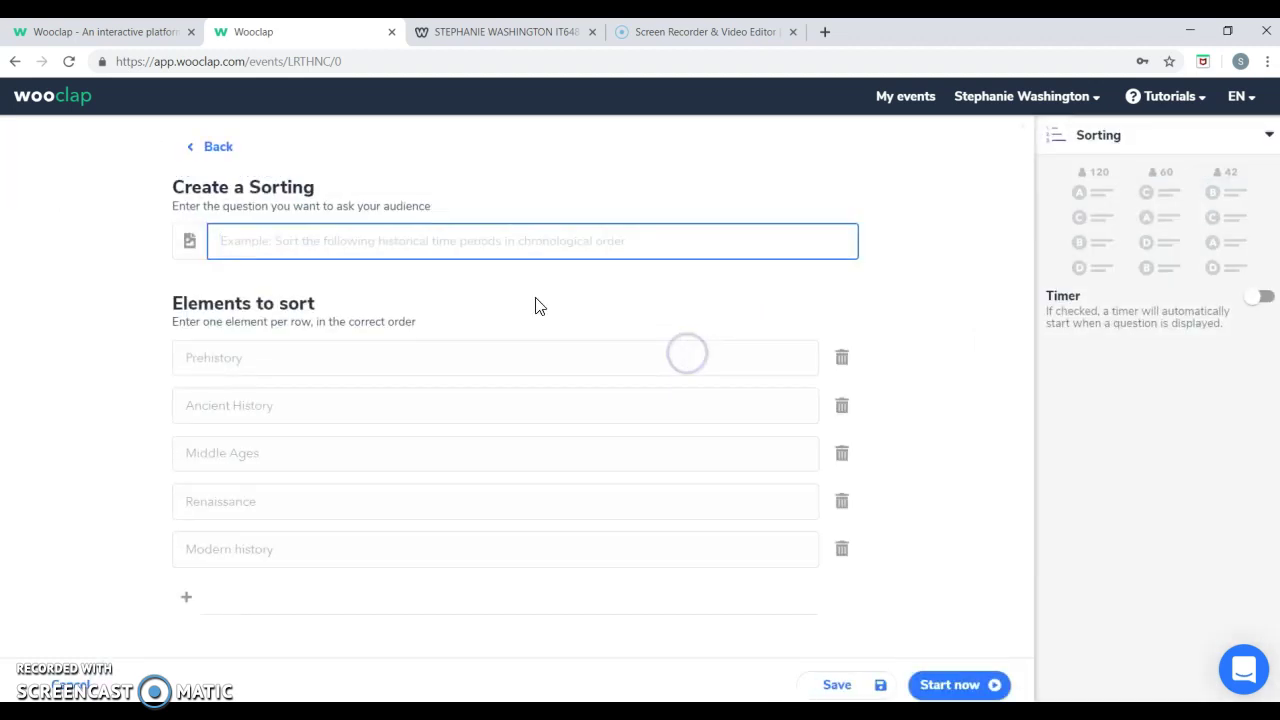
click(575, 248)
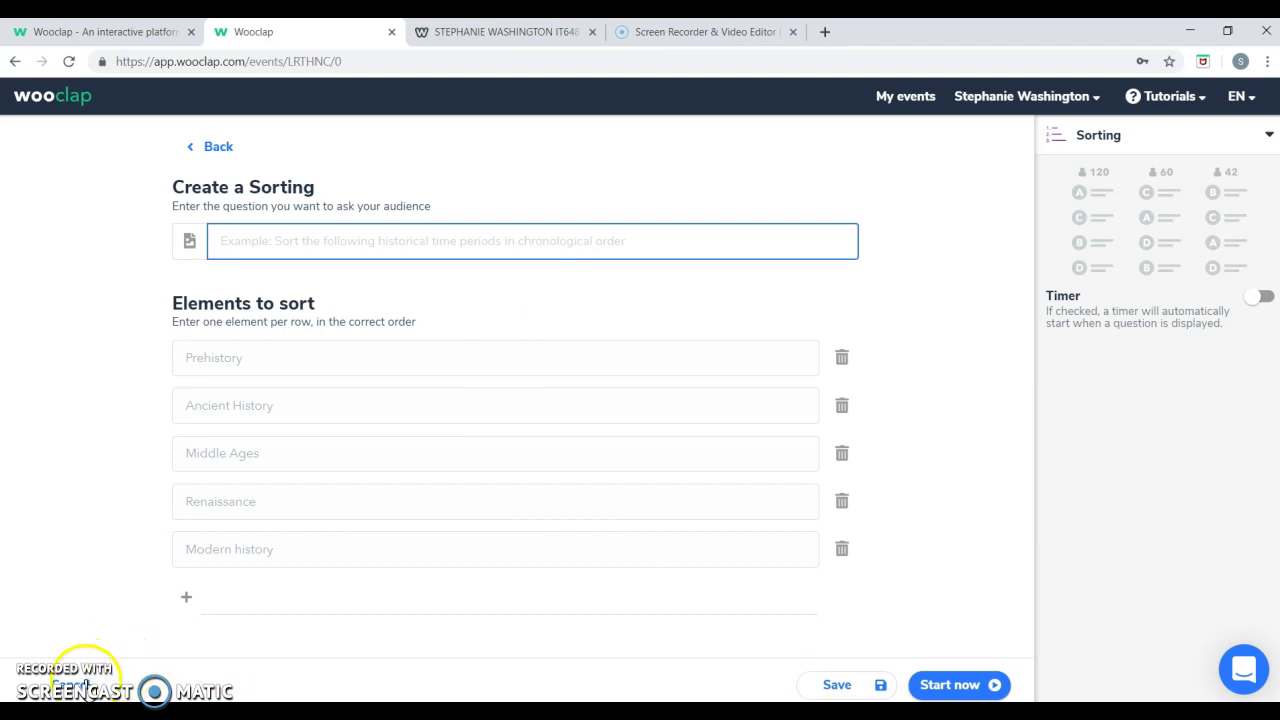
click(80, 686)
click(855, 464)
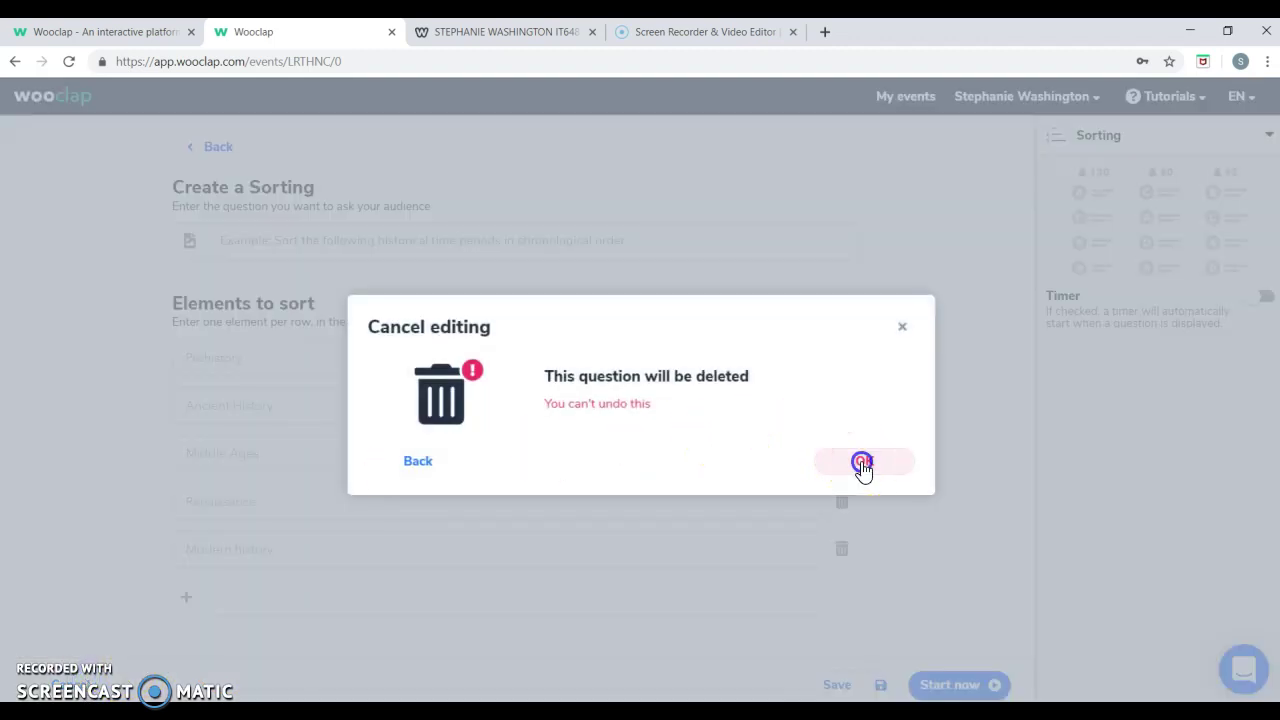
Start a Fill in the Blanks question, then cancel and delete it.
click(993, 370)
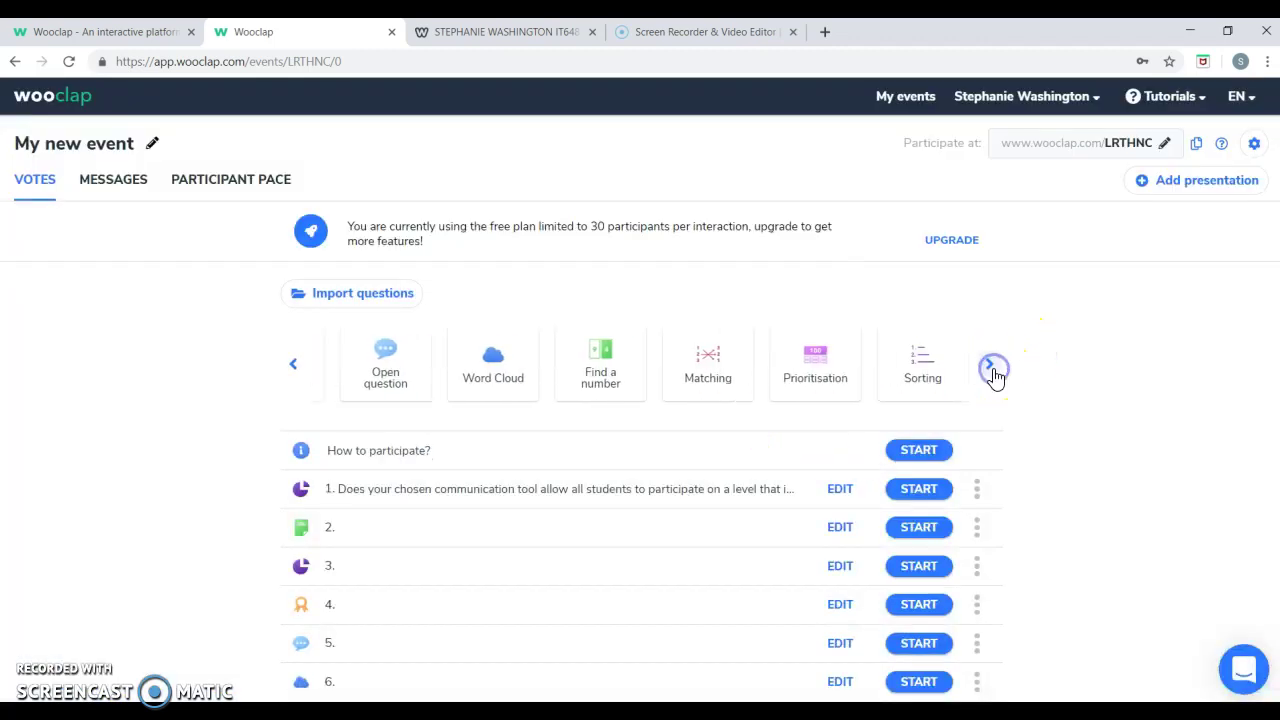
click(993, 370)
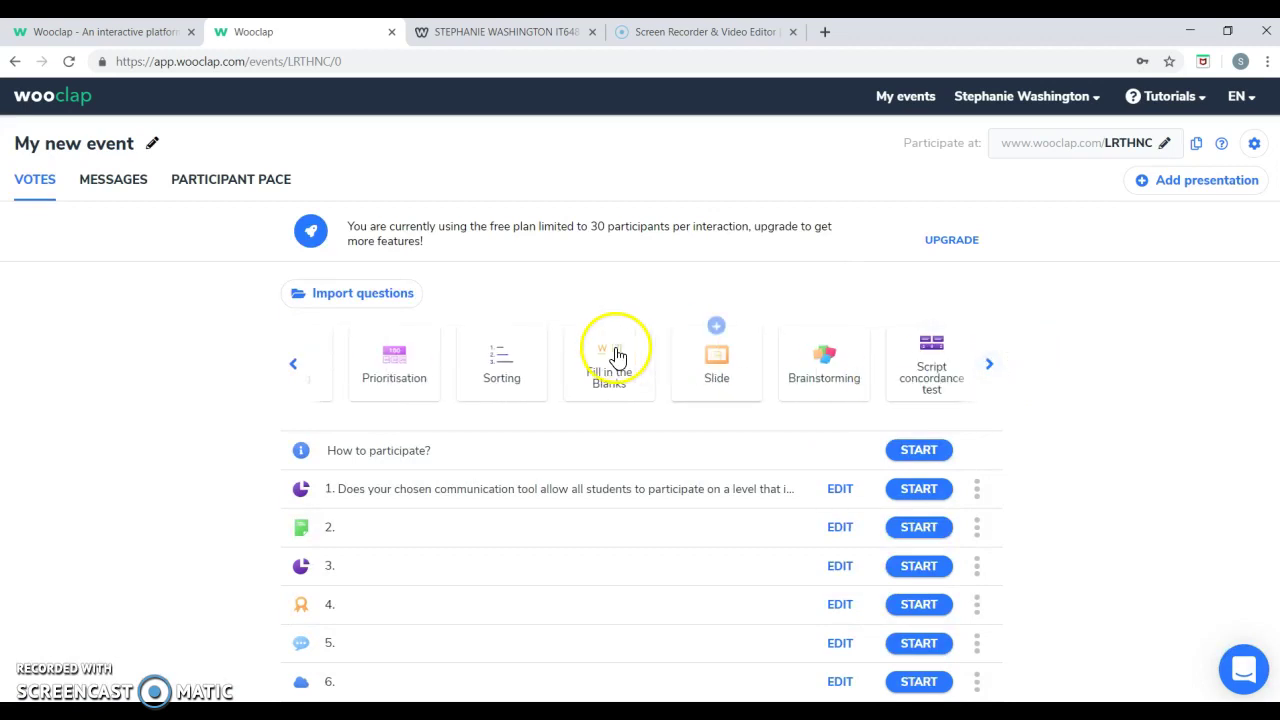
click(591, 350)
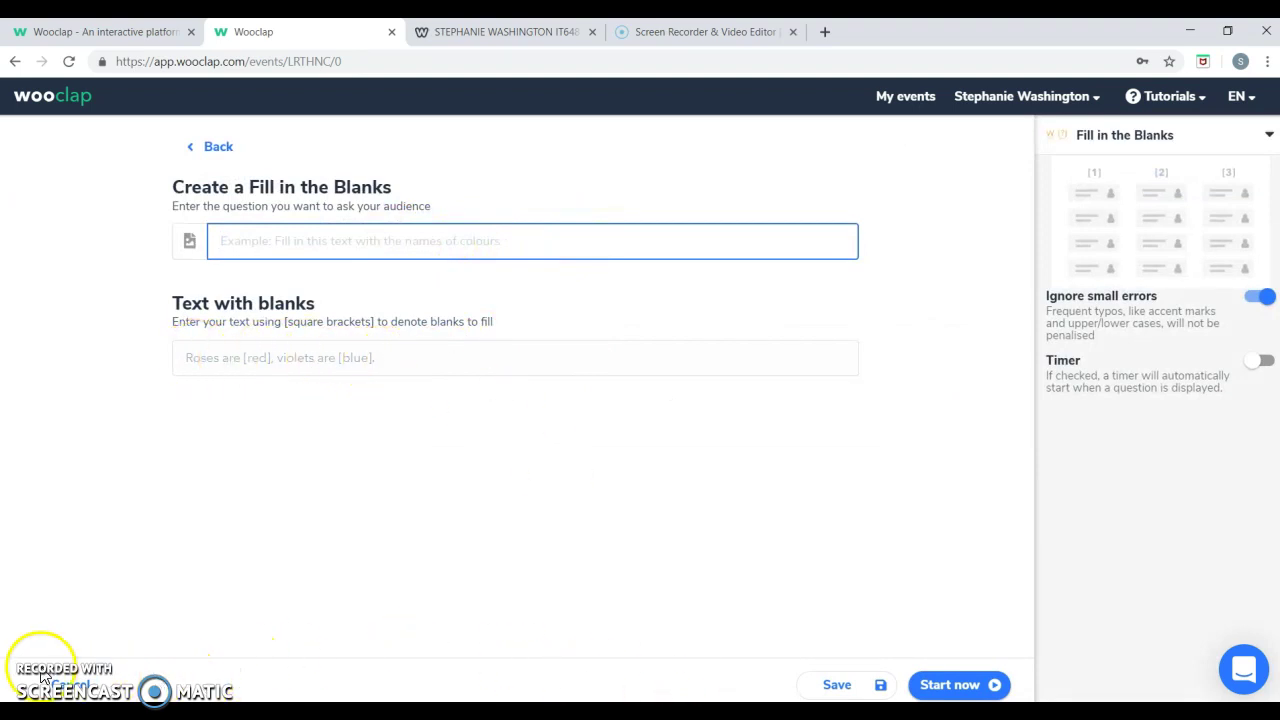
click(68, 686)
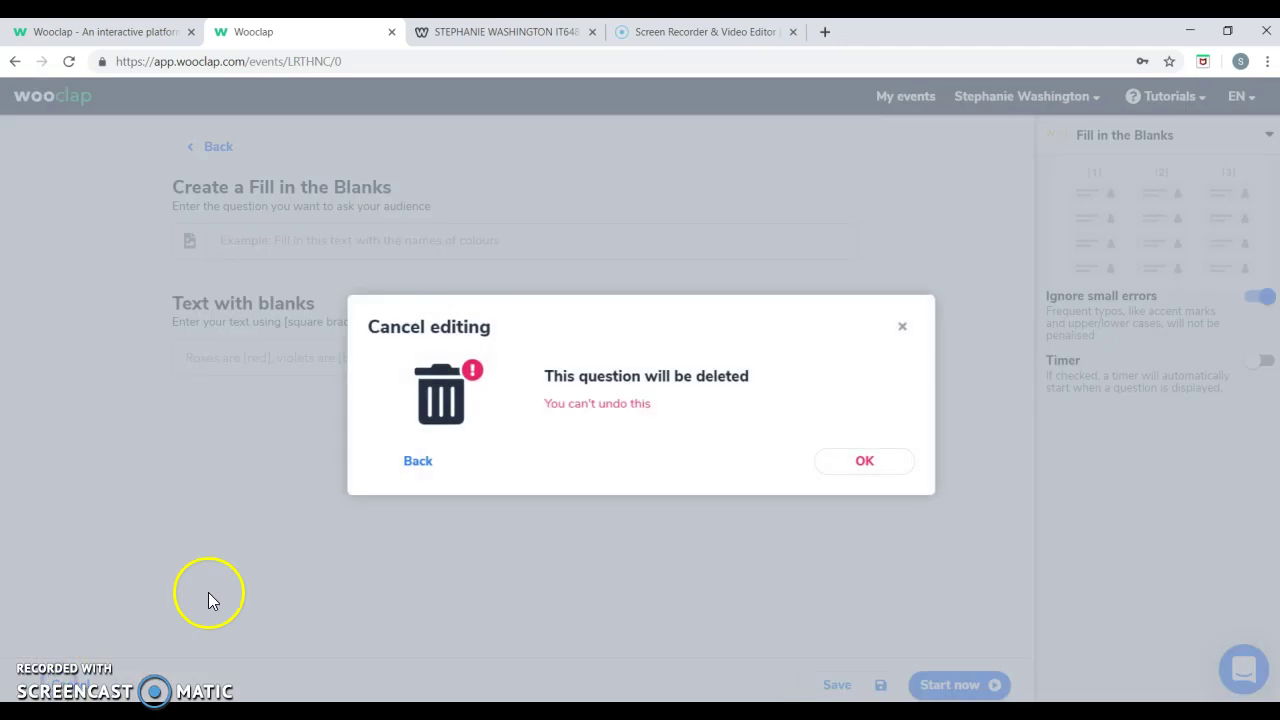
click(858, 463)
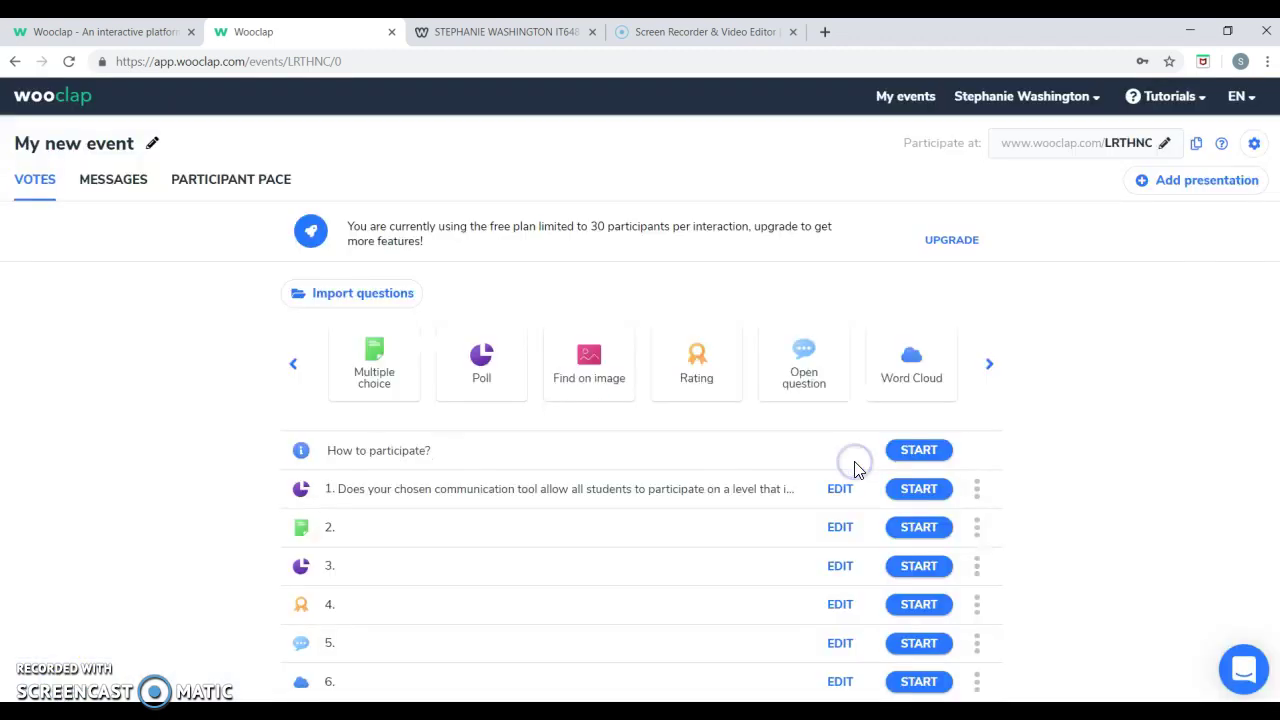
Add a blank Slide, choosing Back at the cancel prompt, and save it.
click(998, 368)
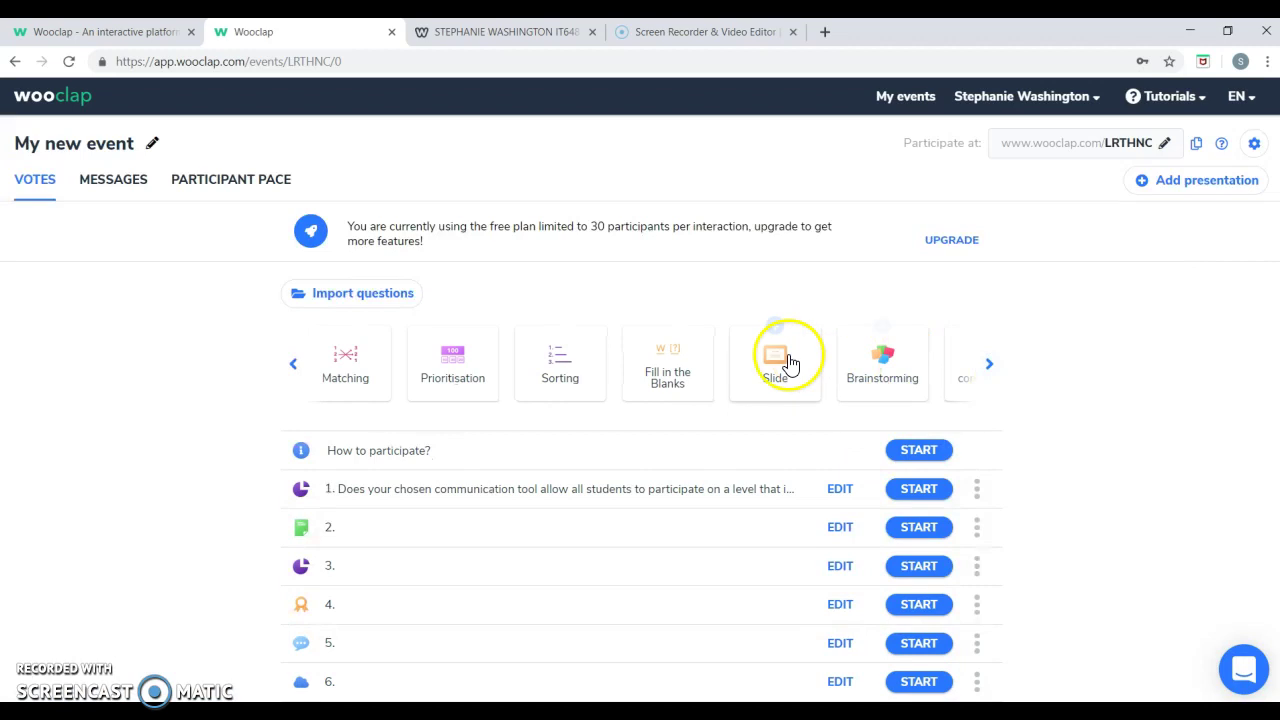
click(783, 359)
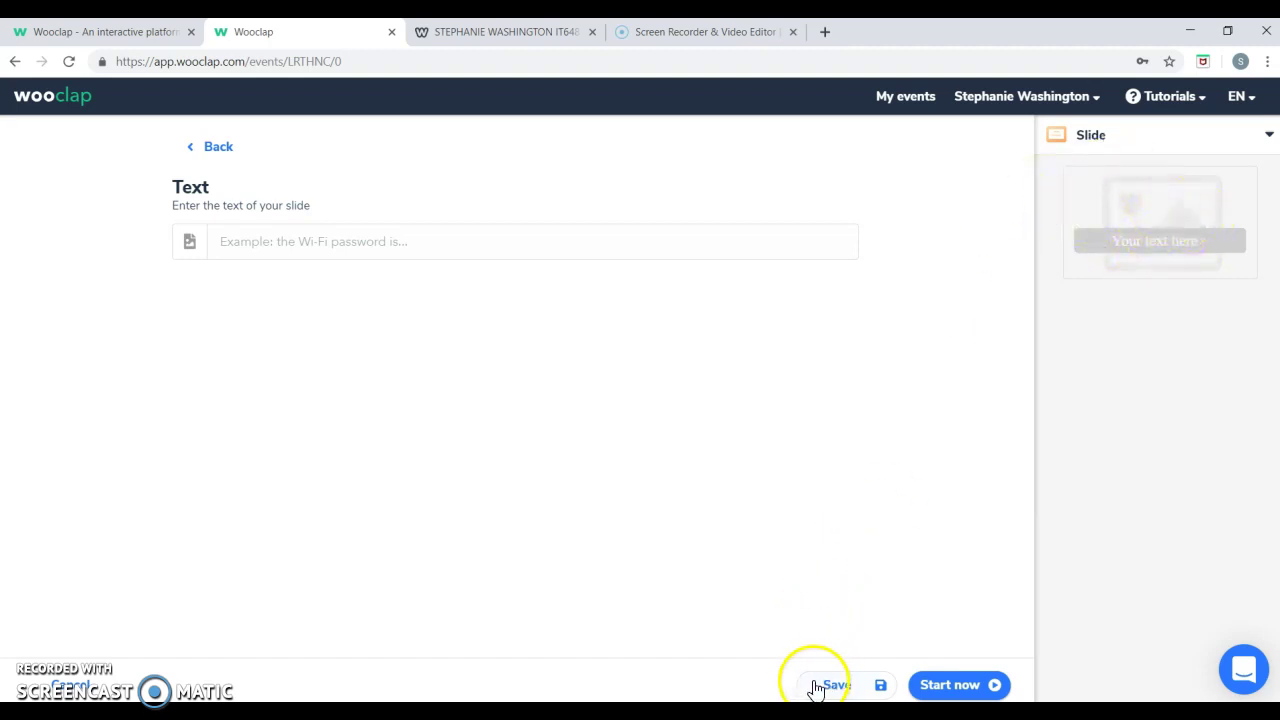
click(86, 683)
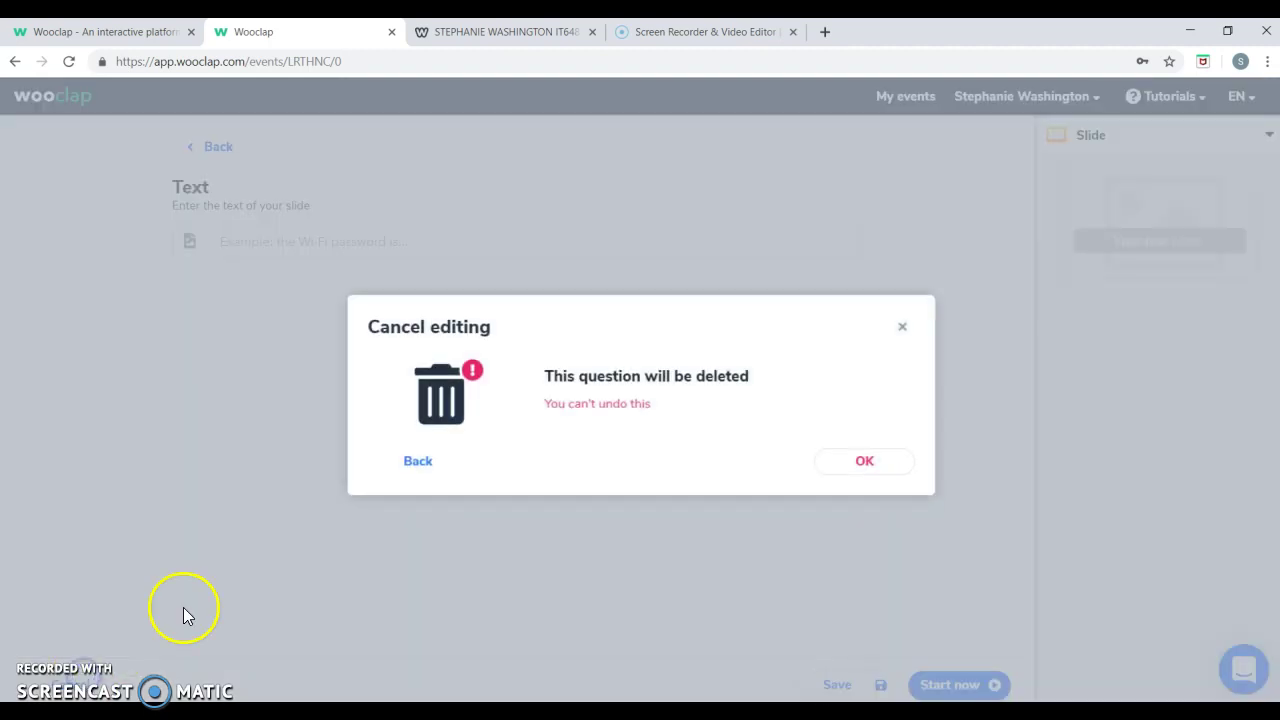
click(423, 455)
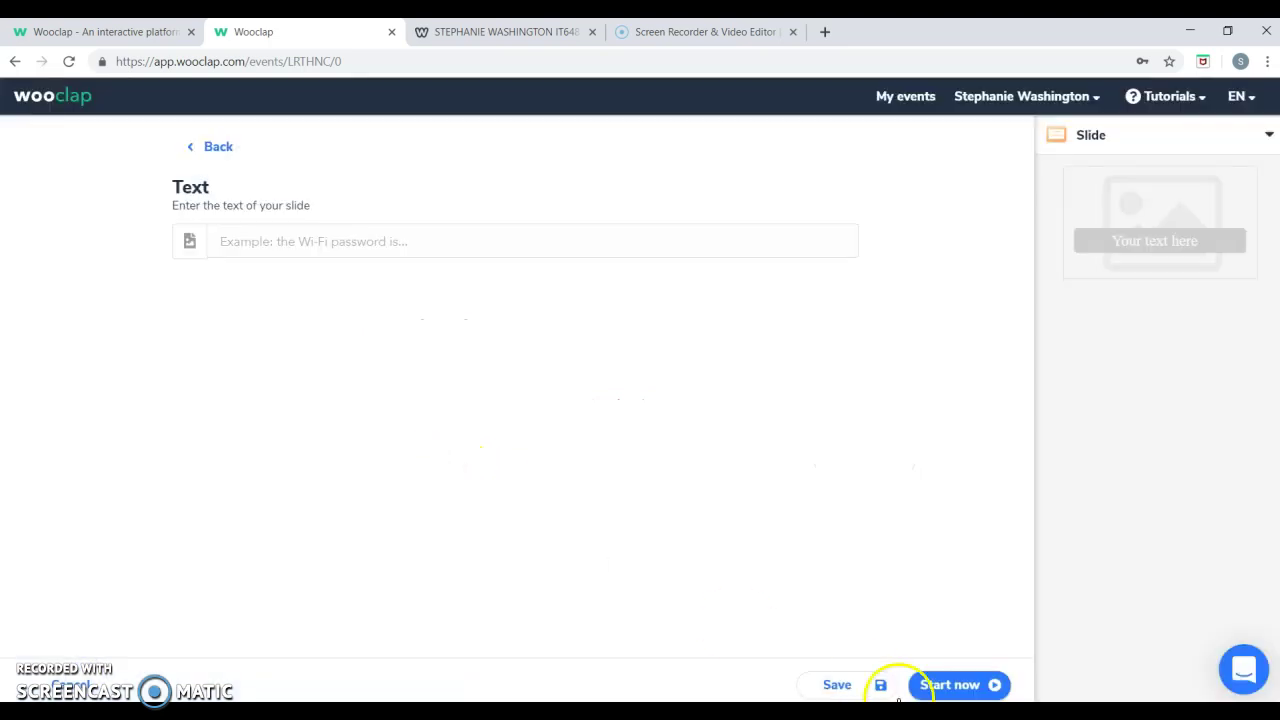
click(870, 683)
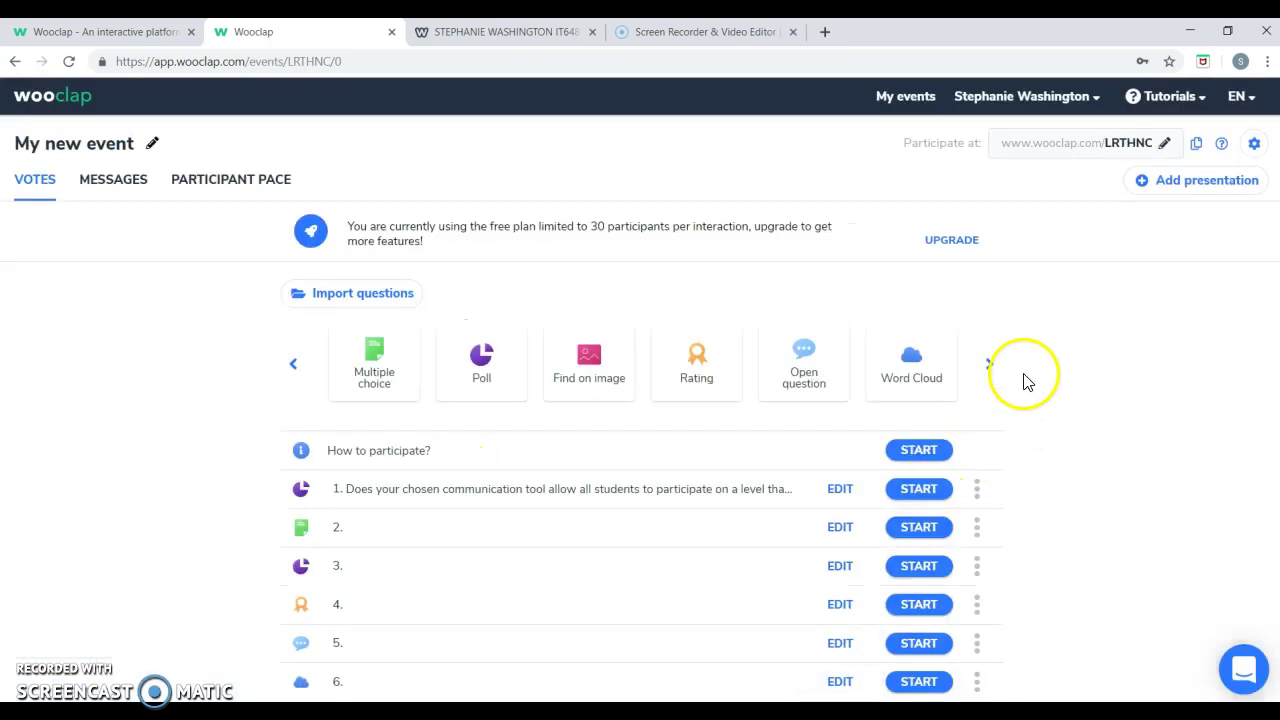
Save a blank Brainstorming question to the event.
click(992, 366)
click(992, 366)
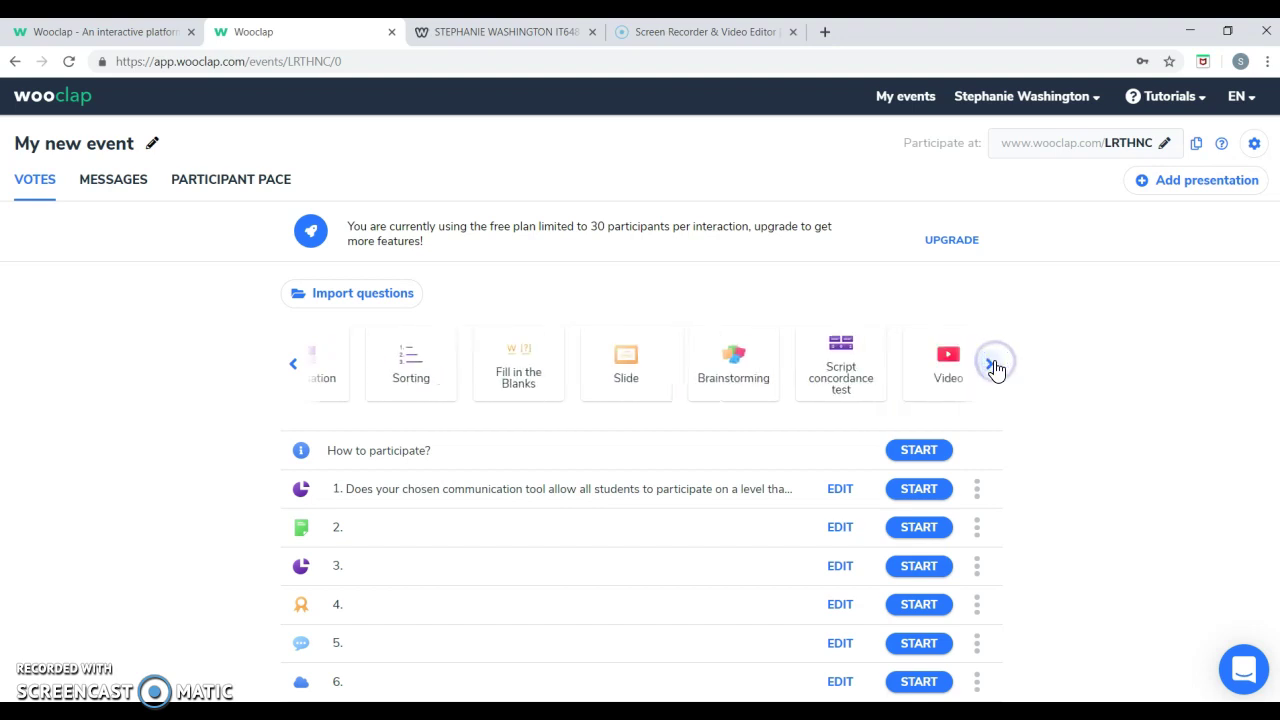
click(746, 361)
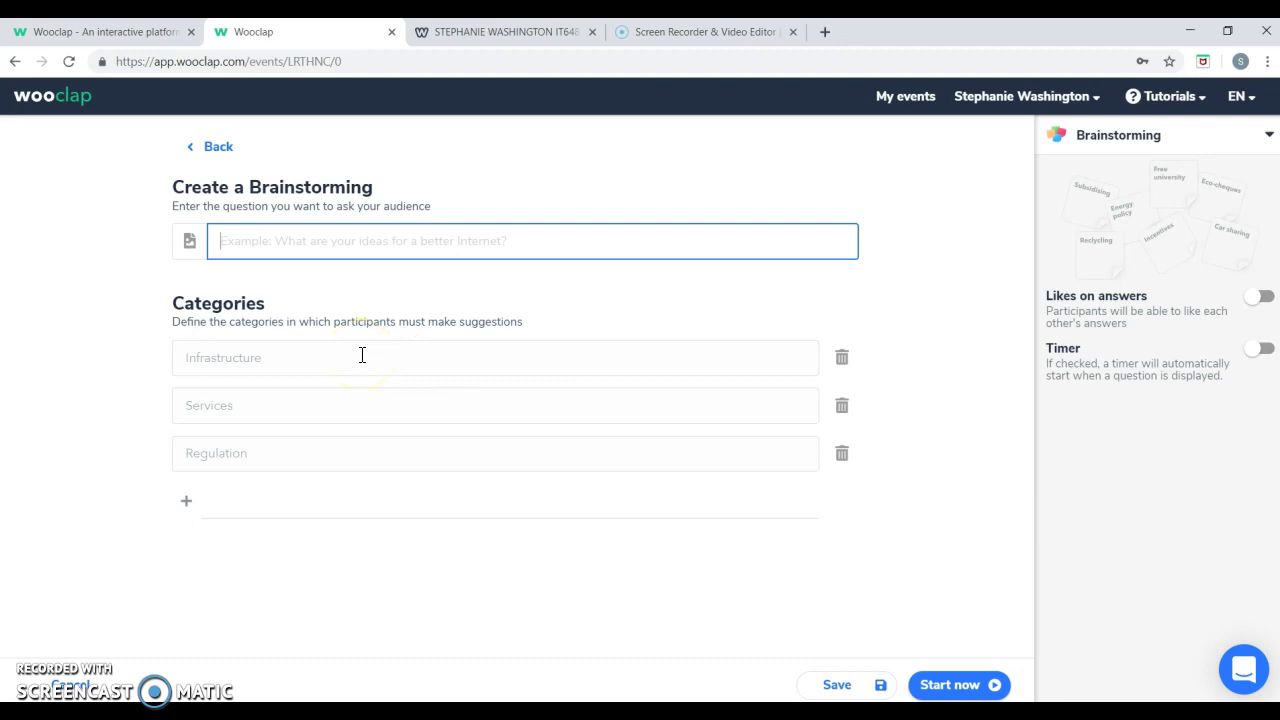
click(300, 368)
click(873, 686)
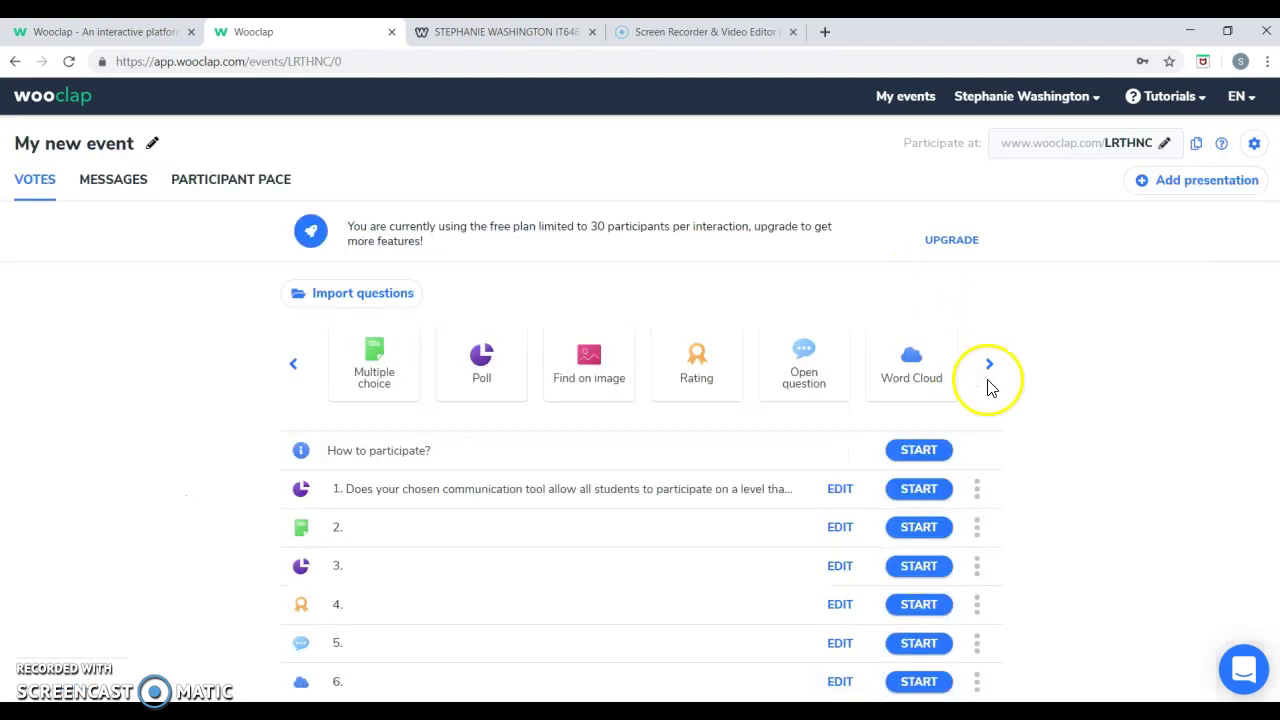
Open a Script Concordance Test form, then ask to cancel editing it.
click(990, 378)
click(990, 378)
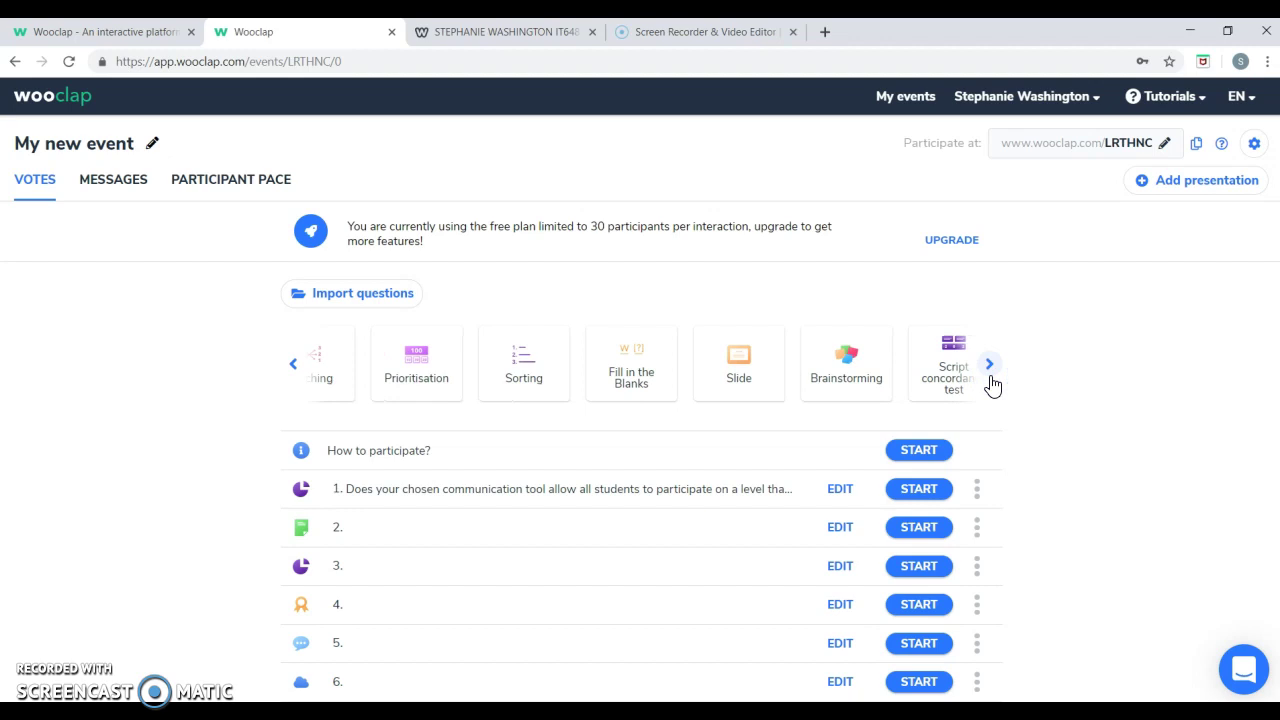
click(990, 378)
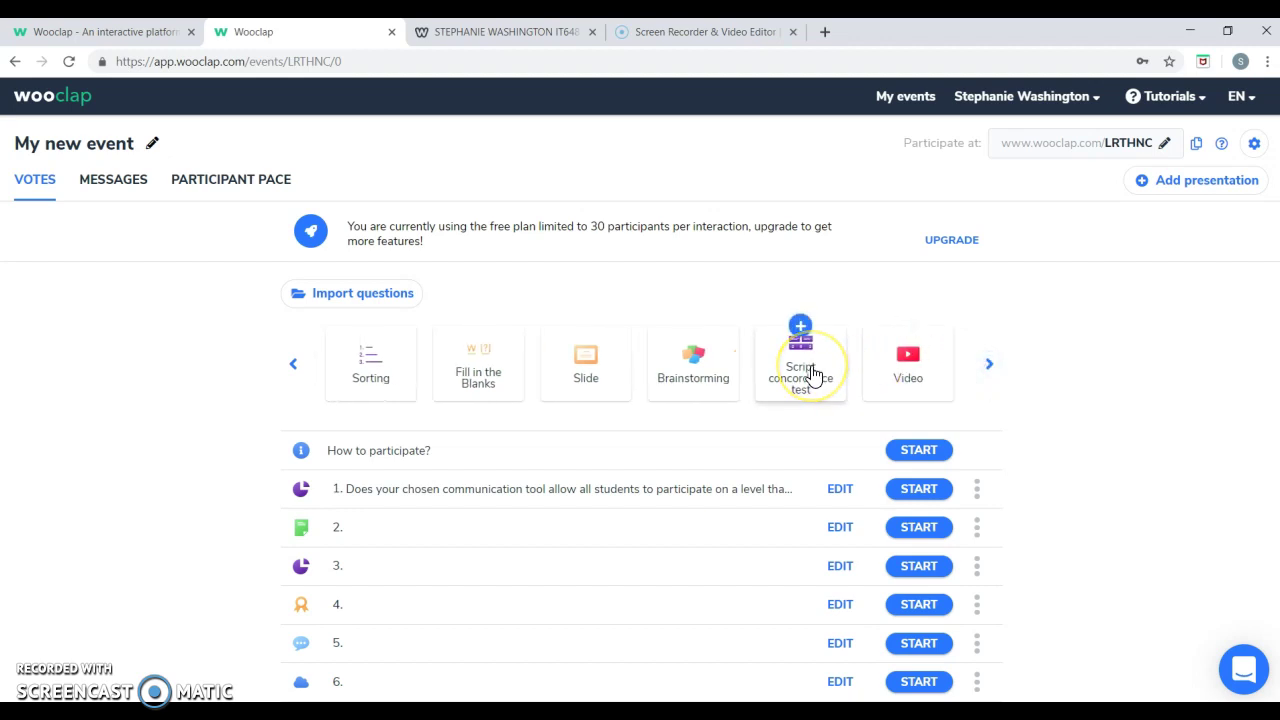
click(810, 372)
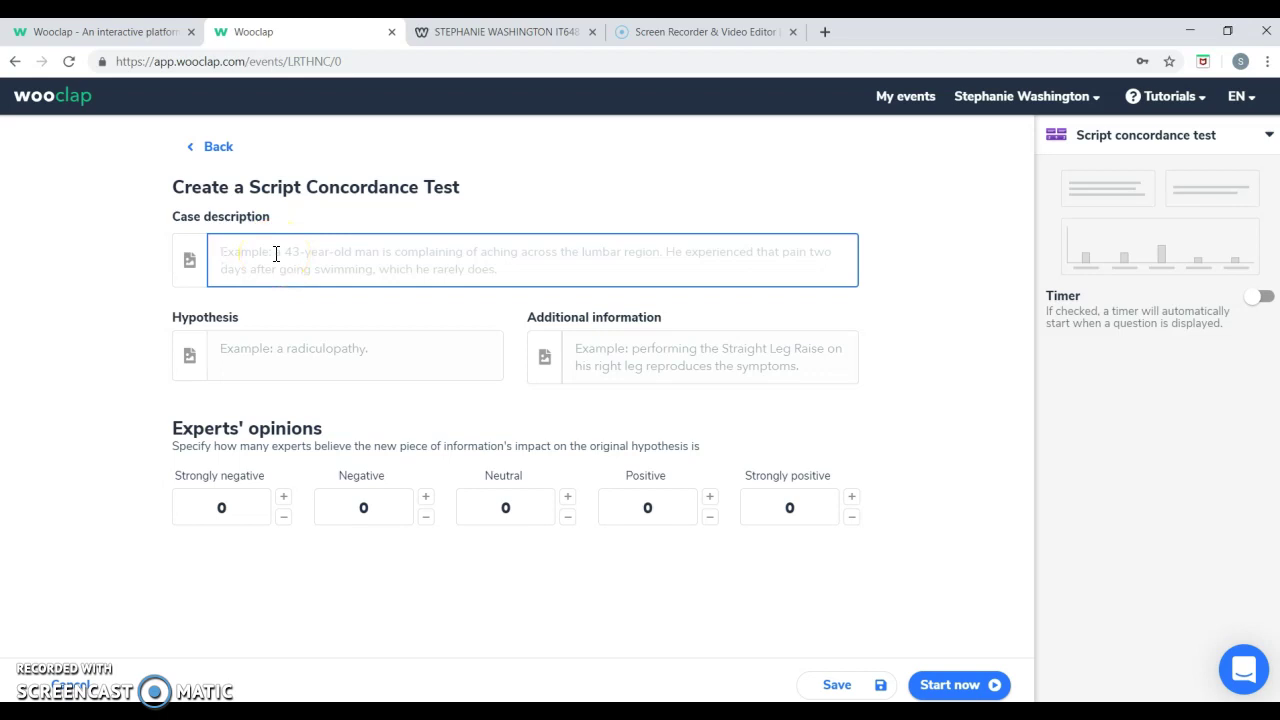
click(522, 287)
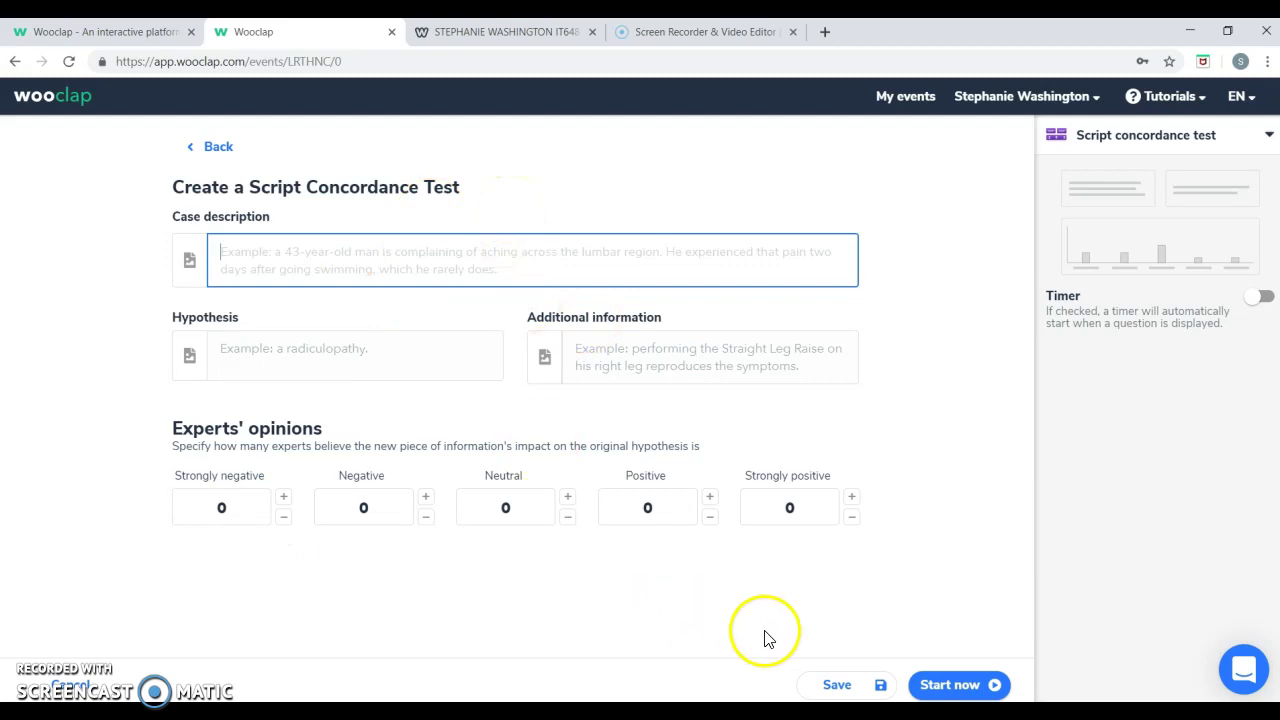
click(70, 686)
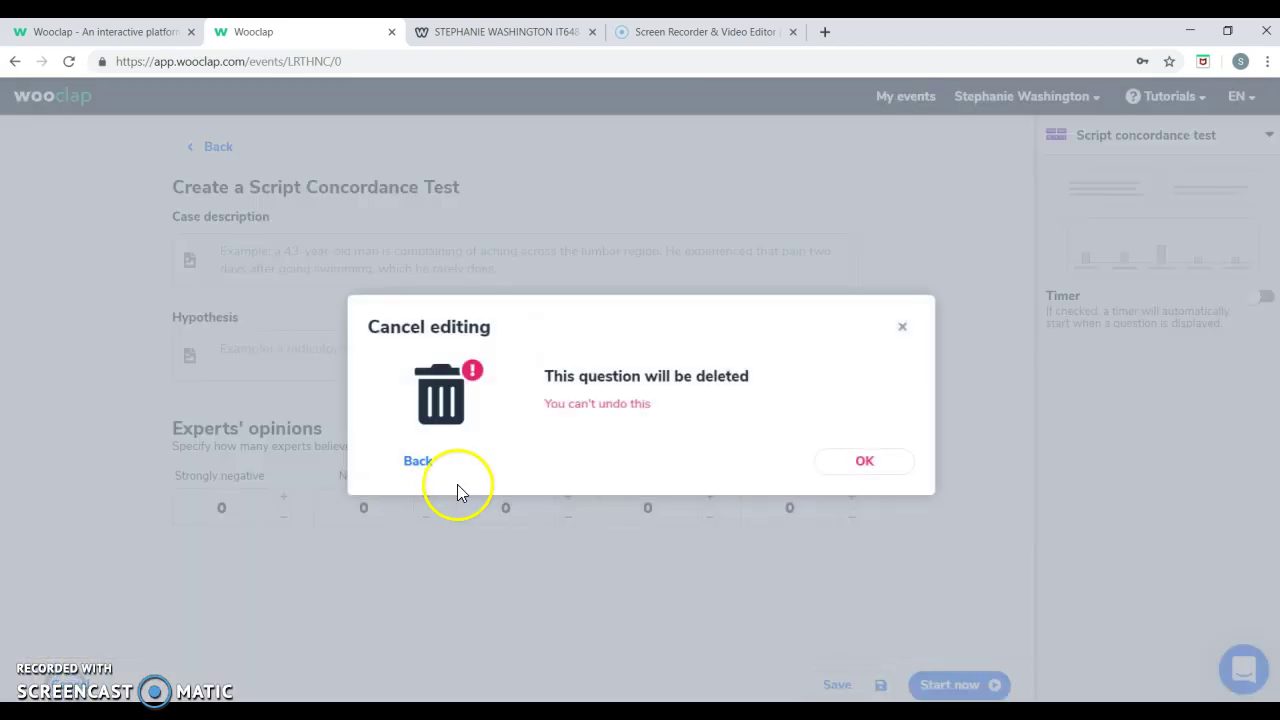
Delete the Script Concordance Test, then open a Video question and discard it for My Events.
click(830, 462)
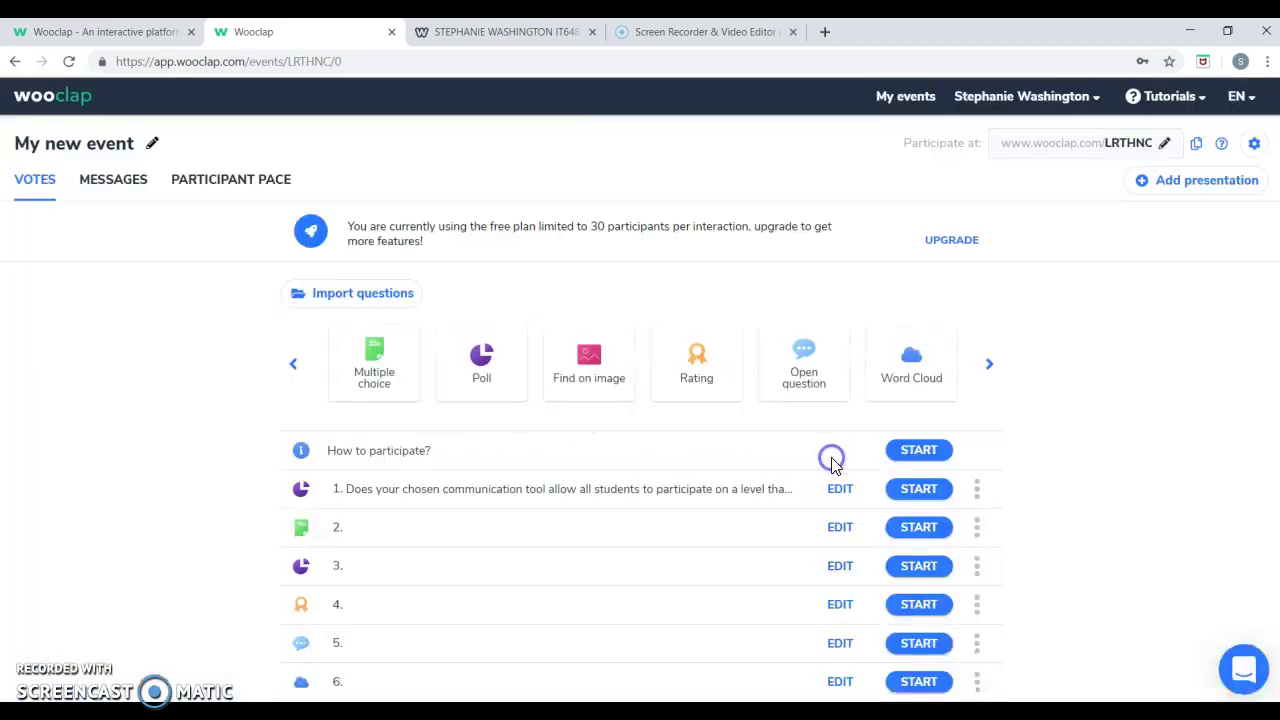
click(997, 367)
click(997, 367)
click(997, 367)
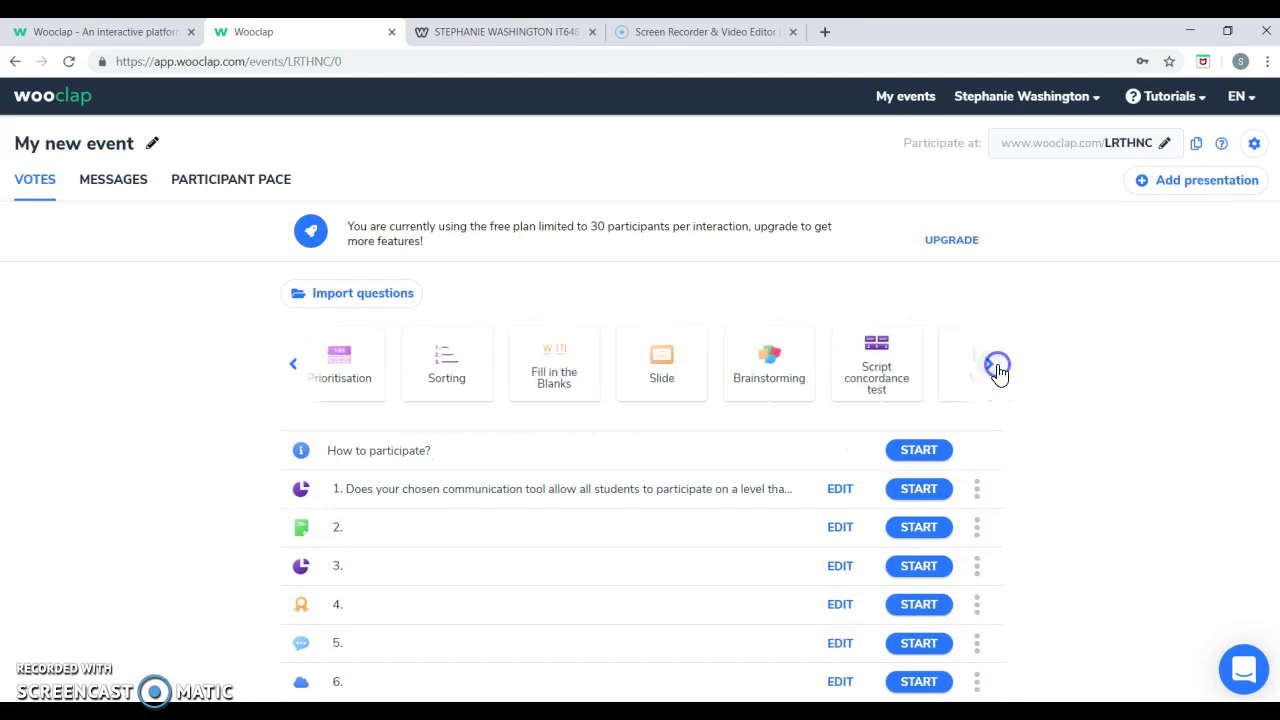
click(926, 363)
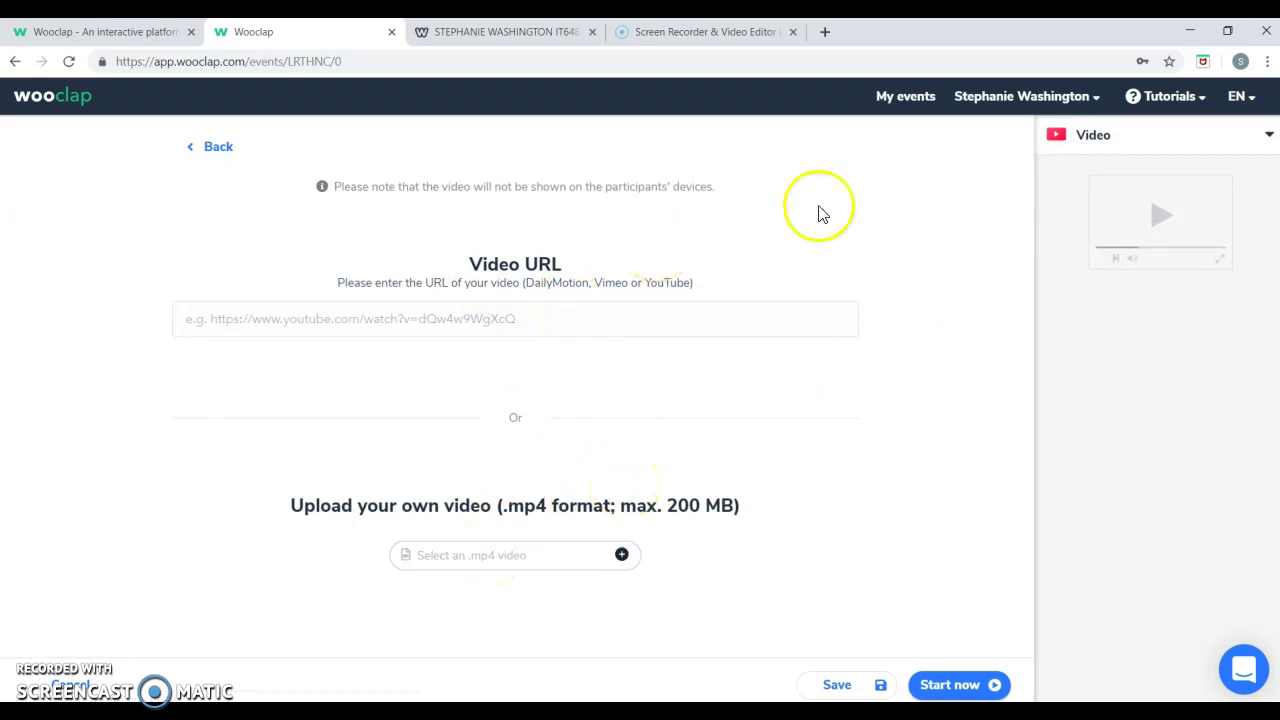
click(927, 105)
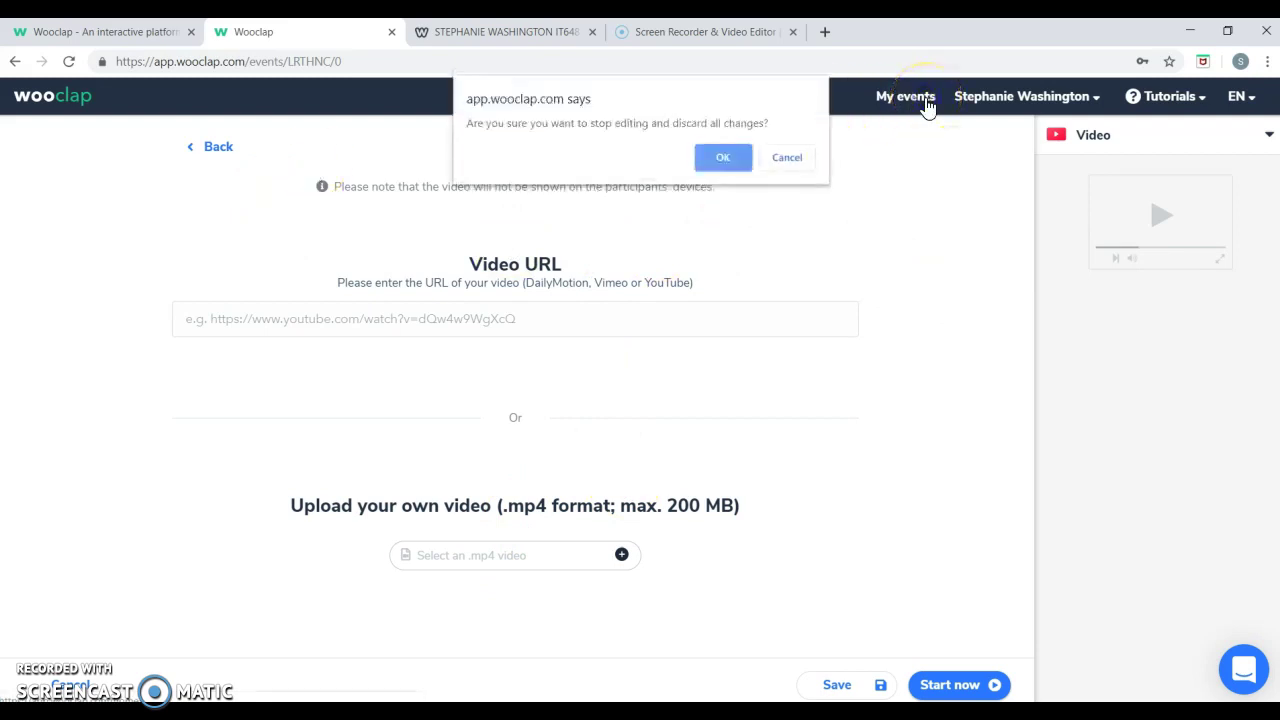
click(712, 162)
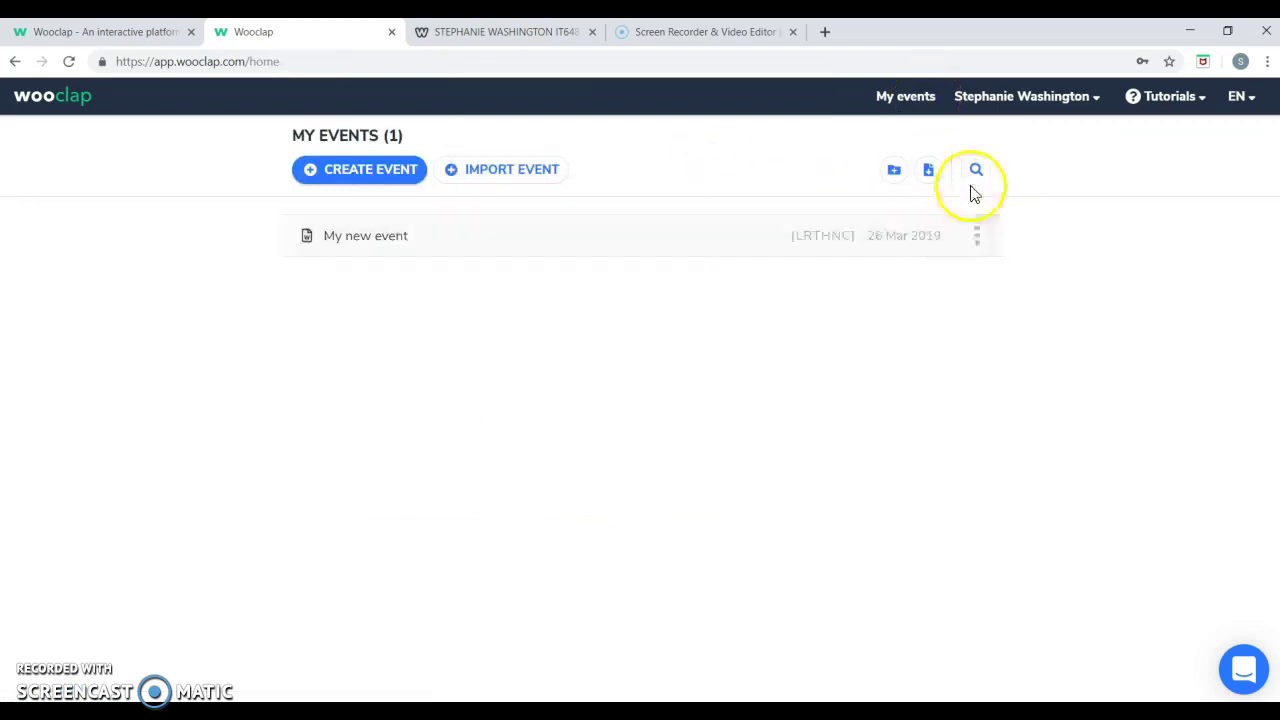
Open and close the account menu, then switch to the it648wooclap.weebly.com tutorial tab.
click(1028, 100)
click(914, 262)
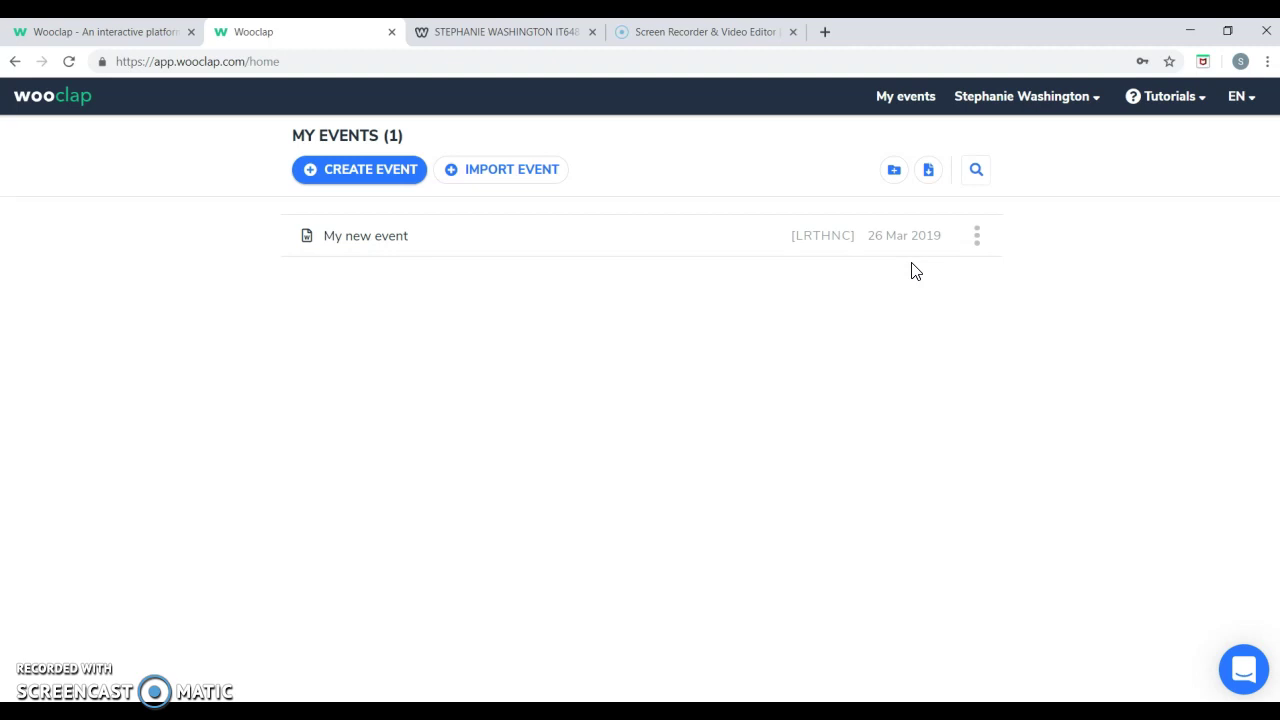
click(531, 35)
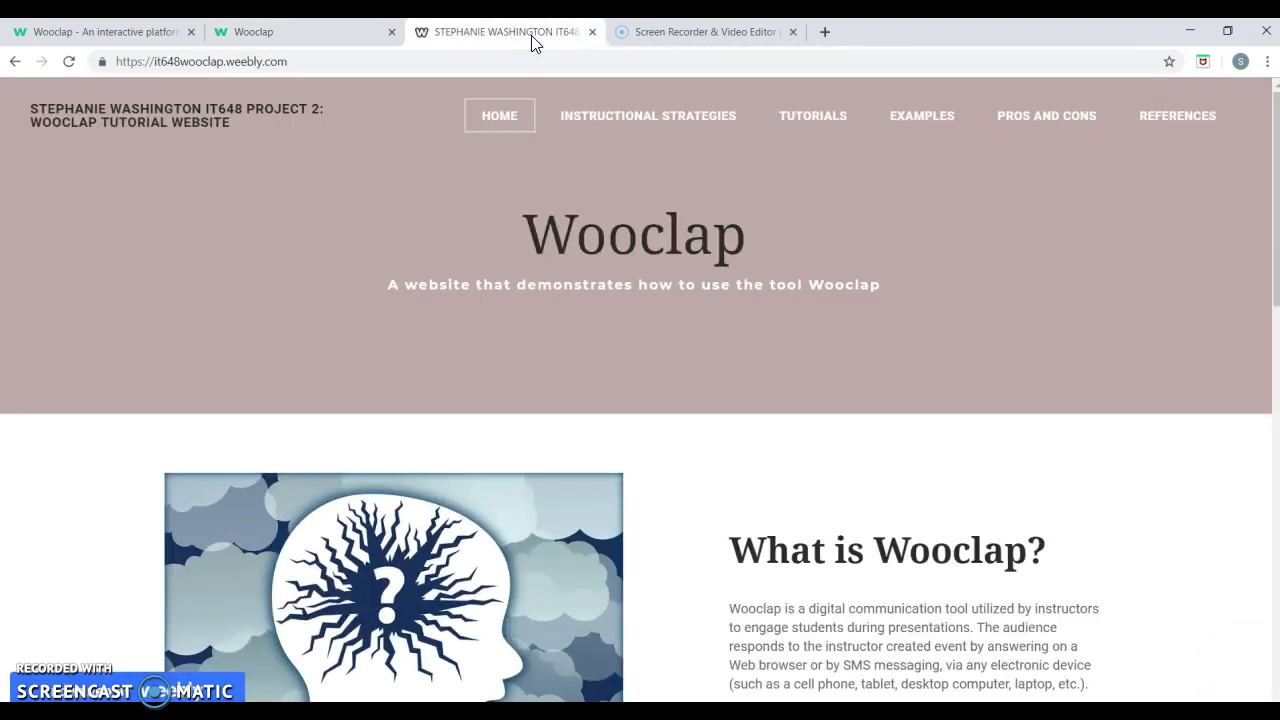
Move between the wooclap.com, tutorial site and Wooclap app tabs, ending on My Events.
click(110, 36)
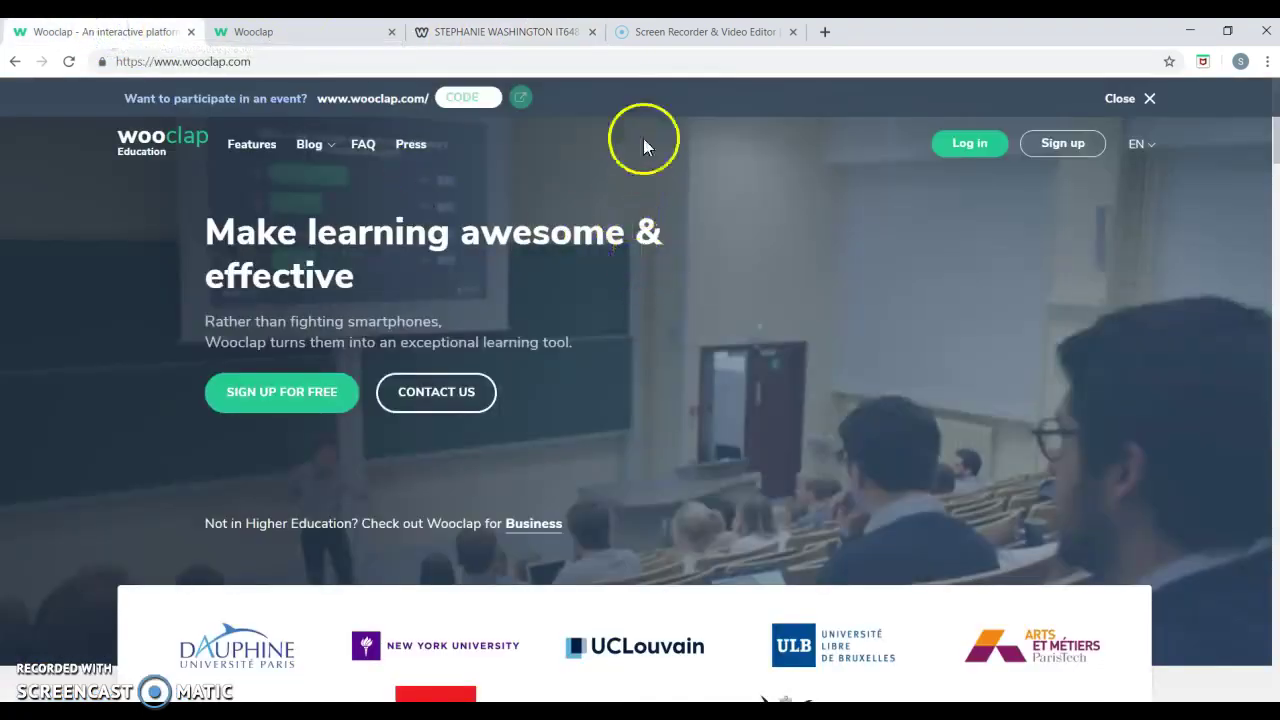
click(500, 40)
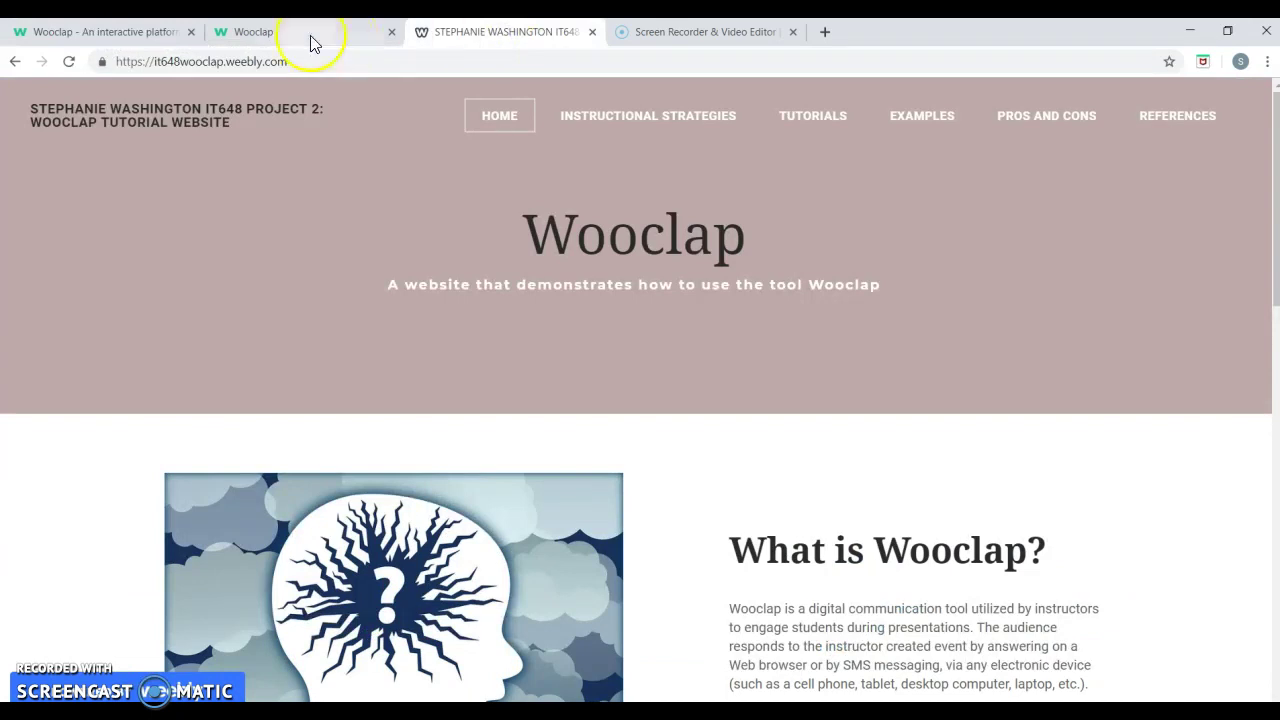
click(165, 36)
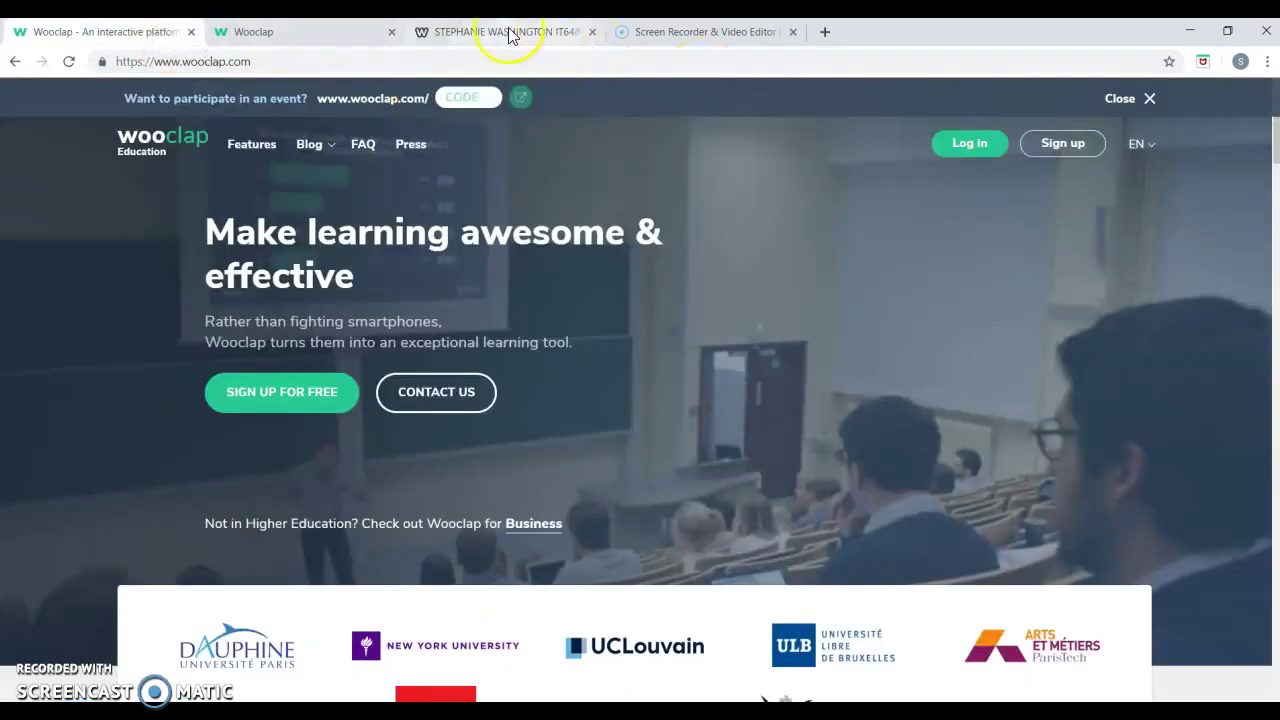
click(343, 40)
Sign out of Wooclap from the account name menu in the header.
click(1085, 100)
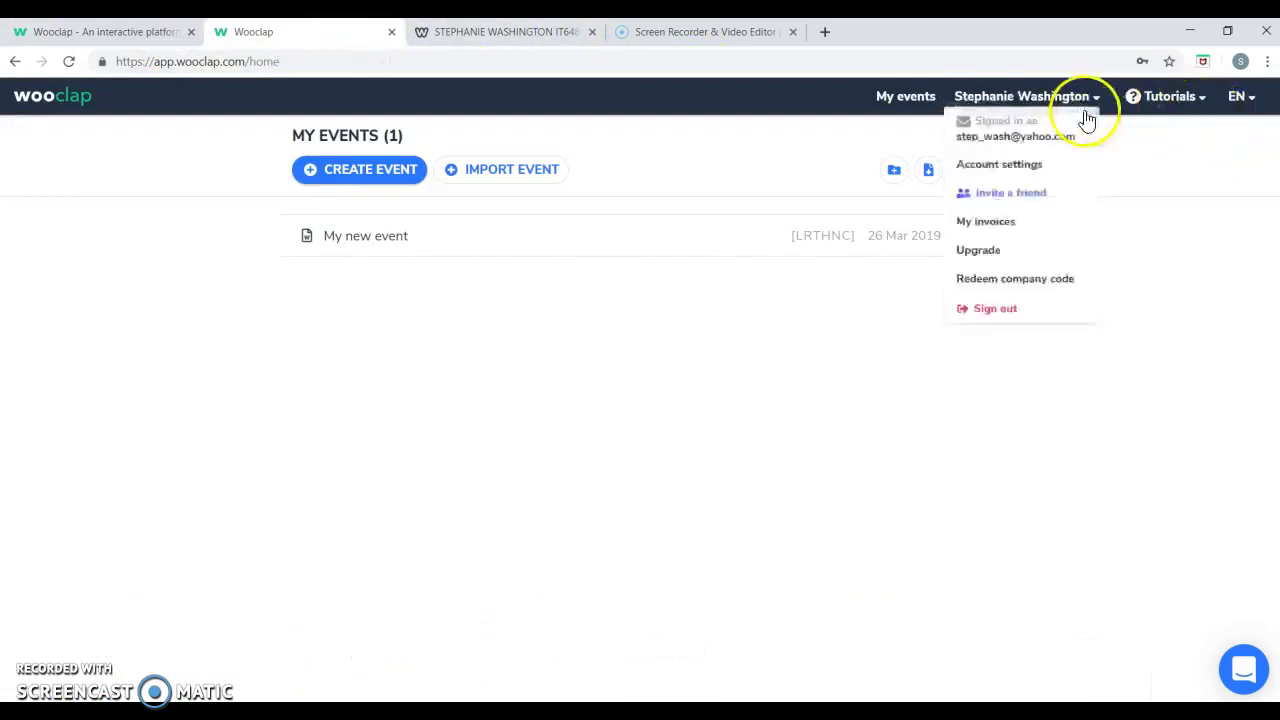
click(1000, 325)
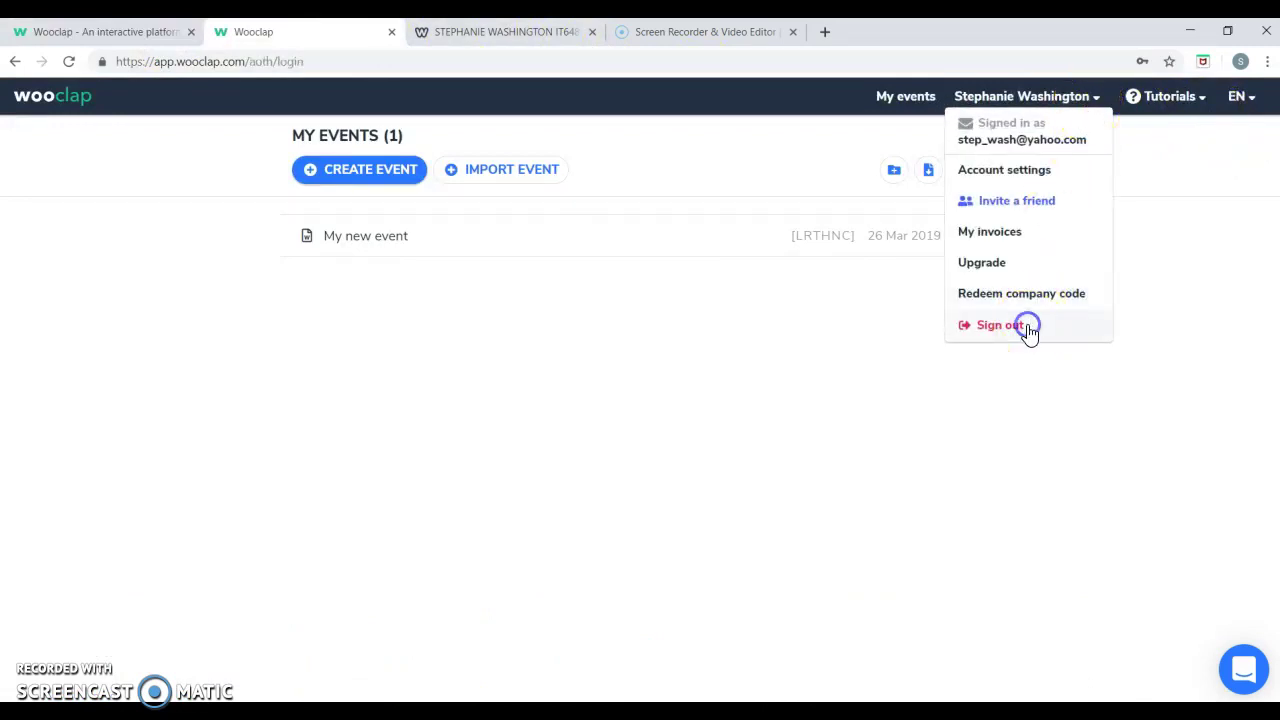